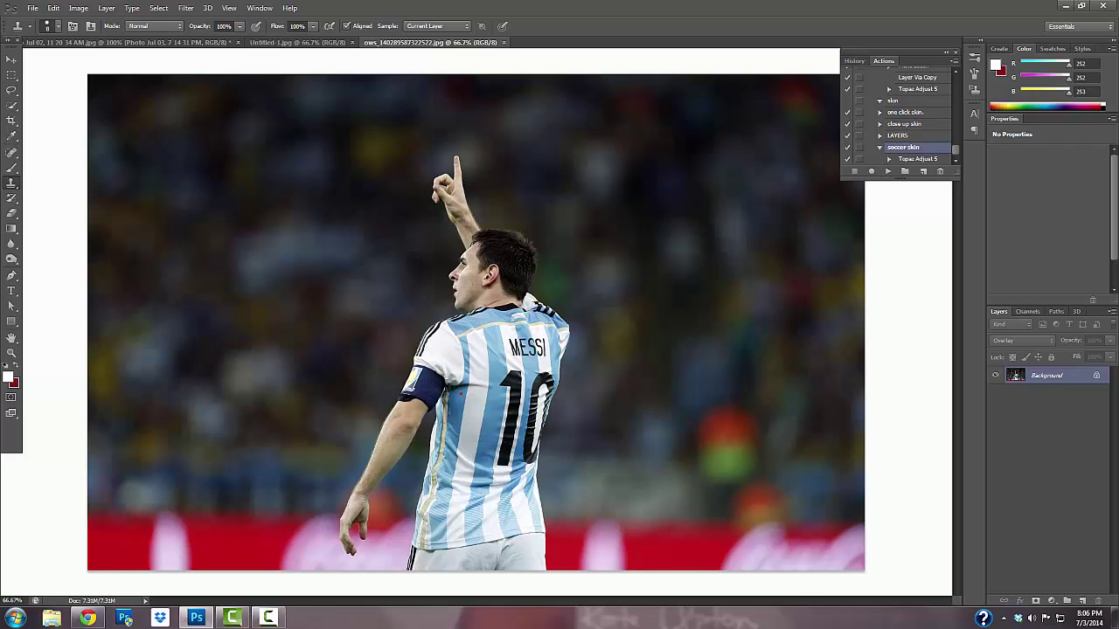
Step: Select the player's torso, face and hair with the Quick Selection tool
click(13, 106)
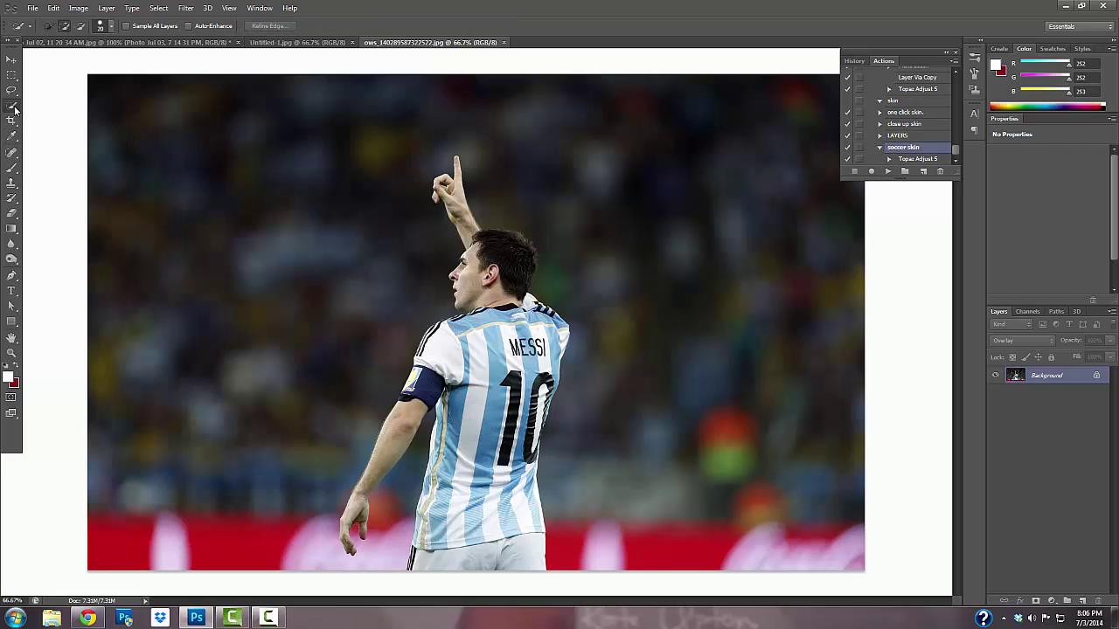
mouse_move(476, 539)
mouse_down()
mouse_move(472, 462)
mouse_move(486, 400)
mouse_move(524, 372)
mouse_move(535, 443)
mouse_up()
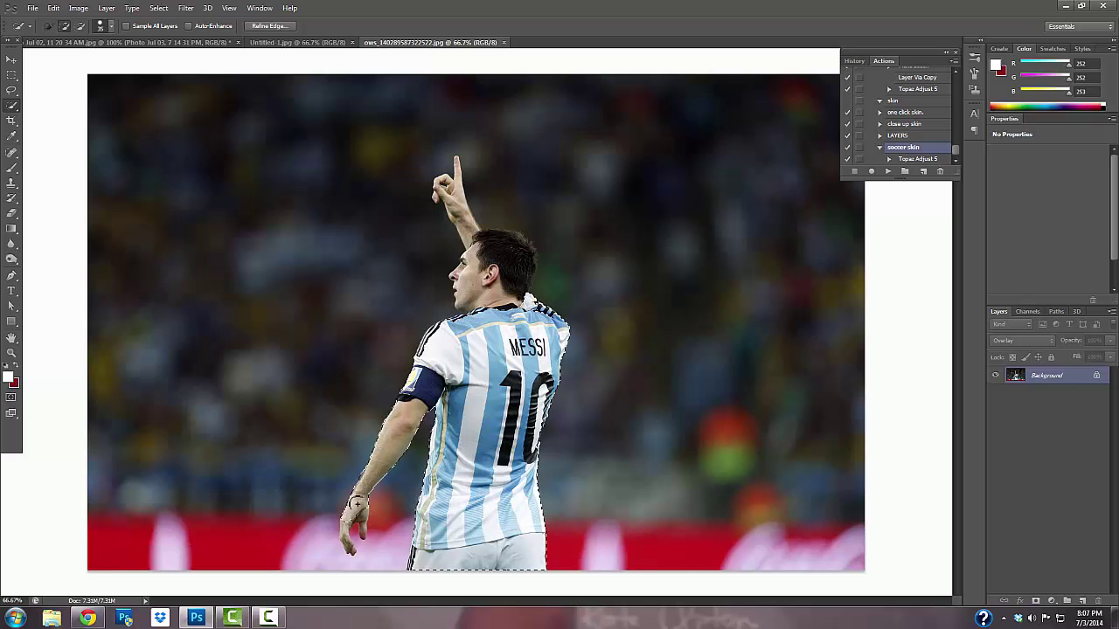
key(ctrl+plus)
key(ctrl+plus)
drag(958, 301, 958, 263)
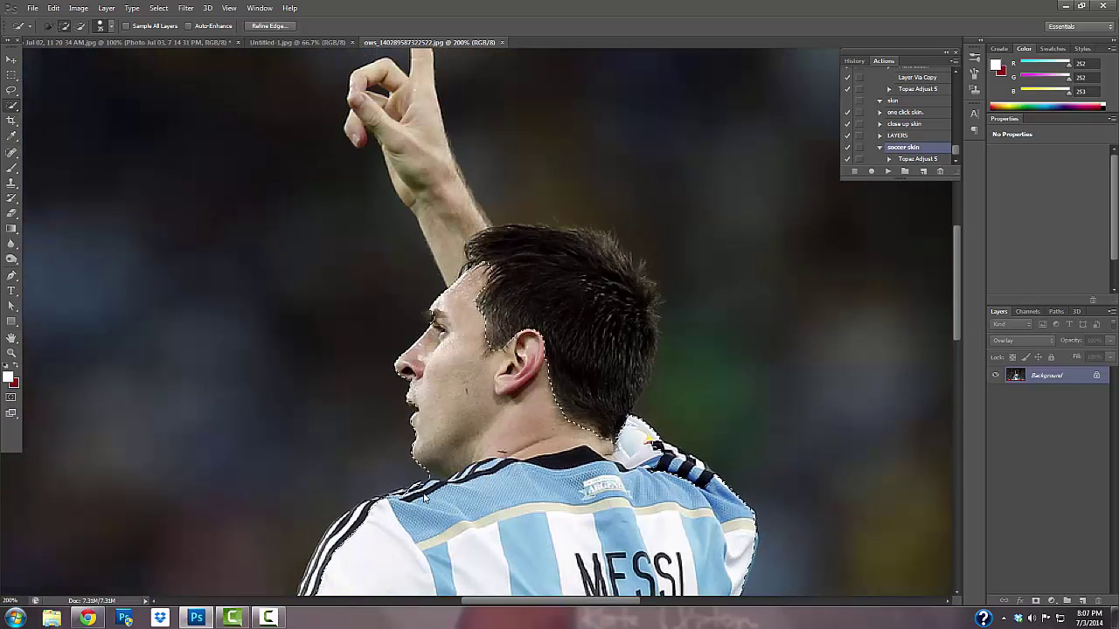
click(545, 217)
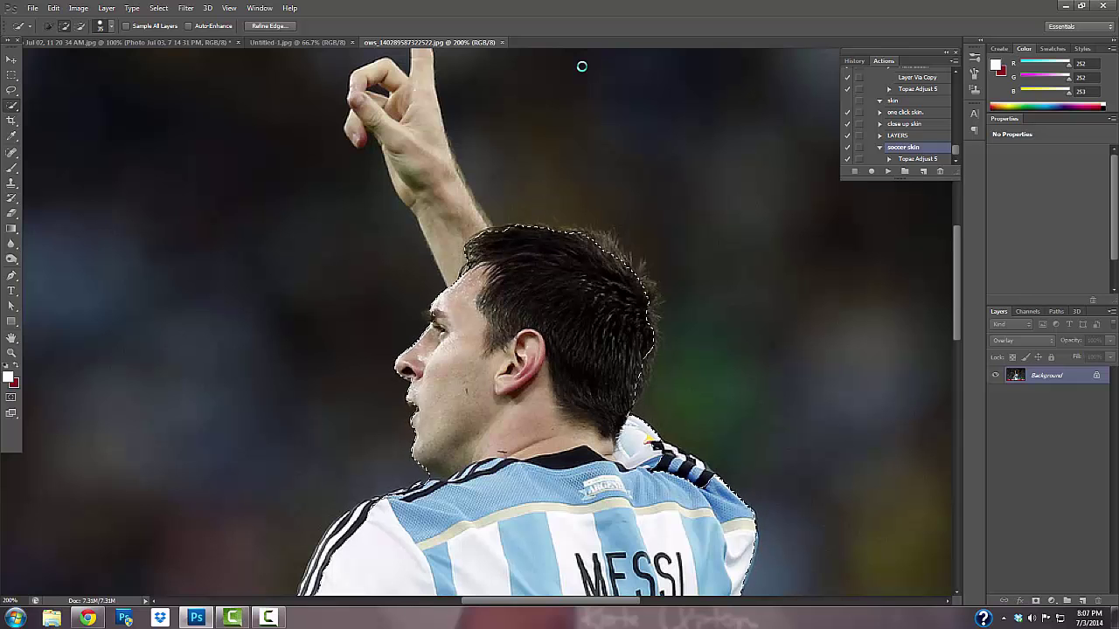
Step: Extend the selection over the raised arm and hand, and include the outer edge of the hair
drag(474, 230, 421, 61)
drag(958, 236, 958, 187)
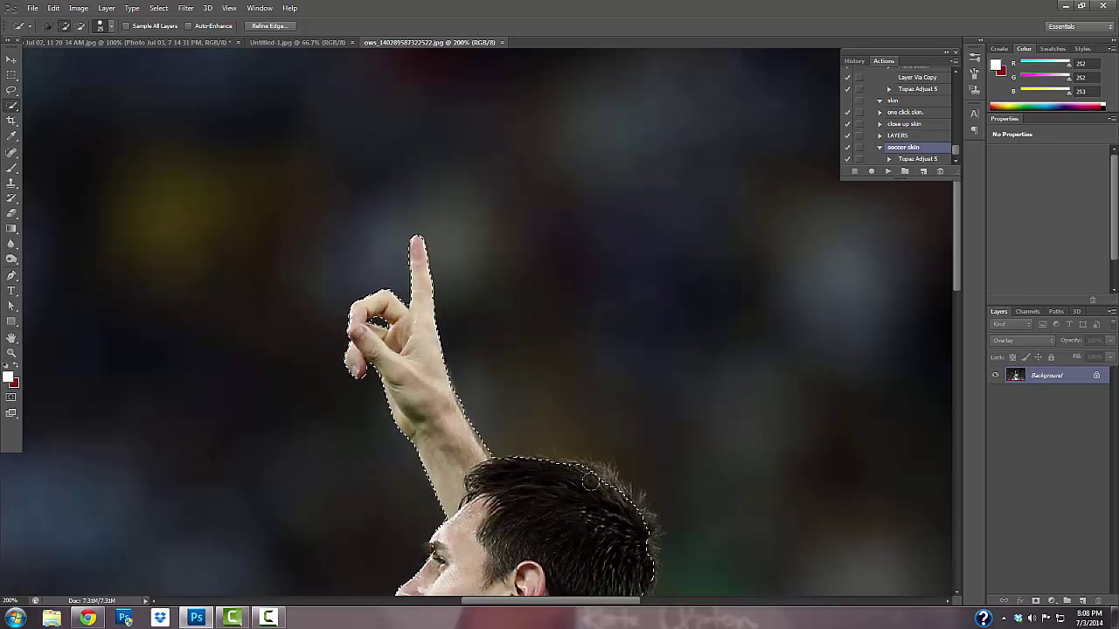
drag(955, 228, 956, 272)
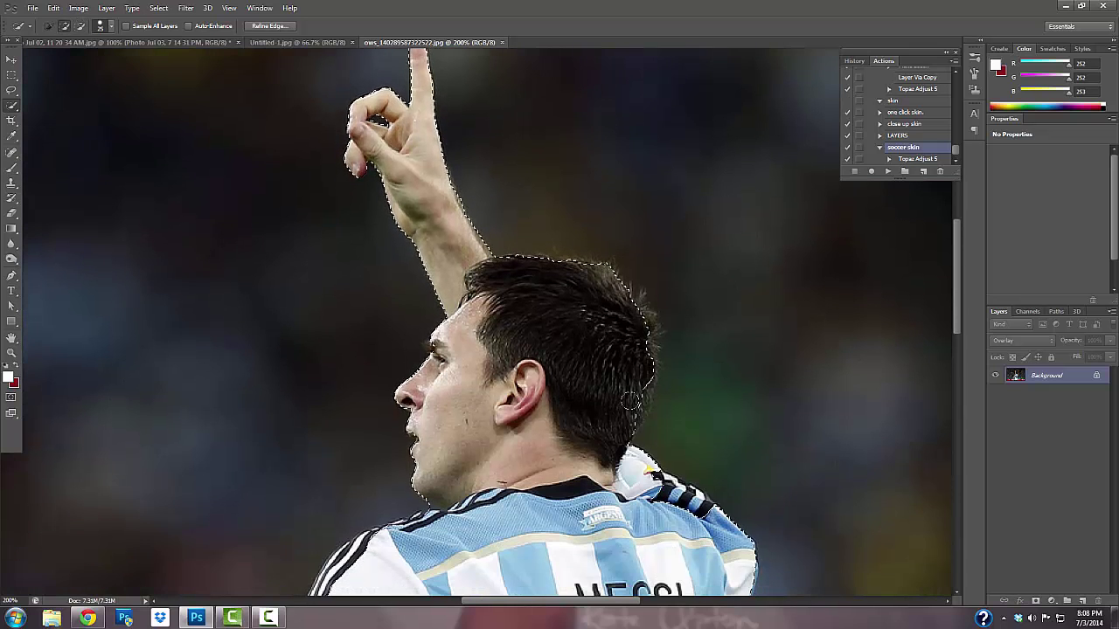
drag(619, 292, 639, 354)
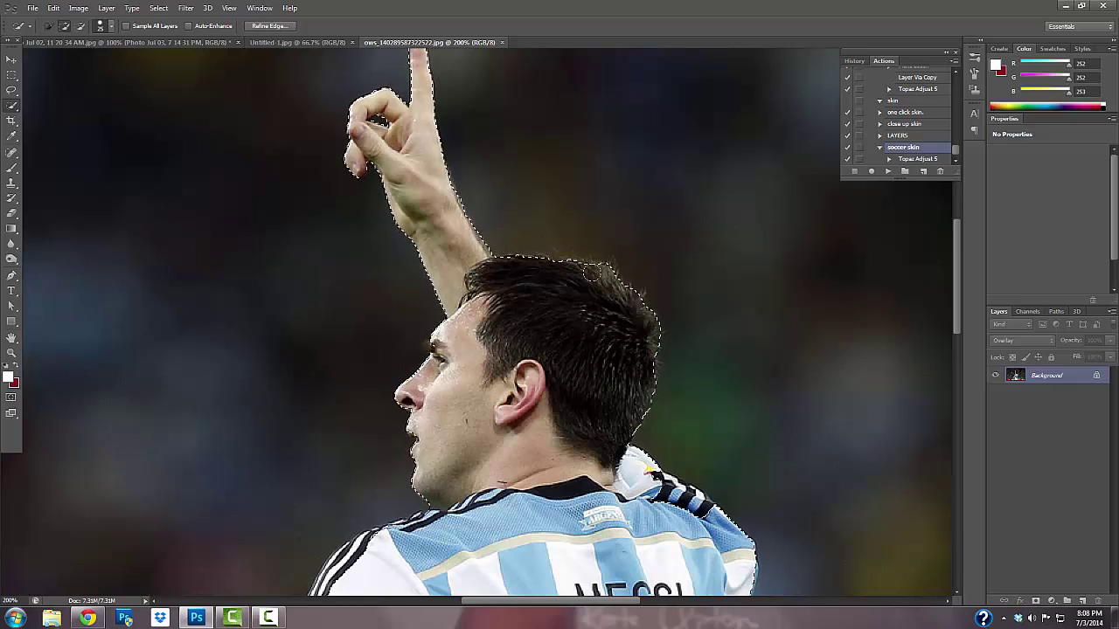
Step: Clean up the selection along the shirt edges and around the lowered arm, hand and fingers
drag(957, 297, 957, 417)
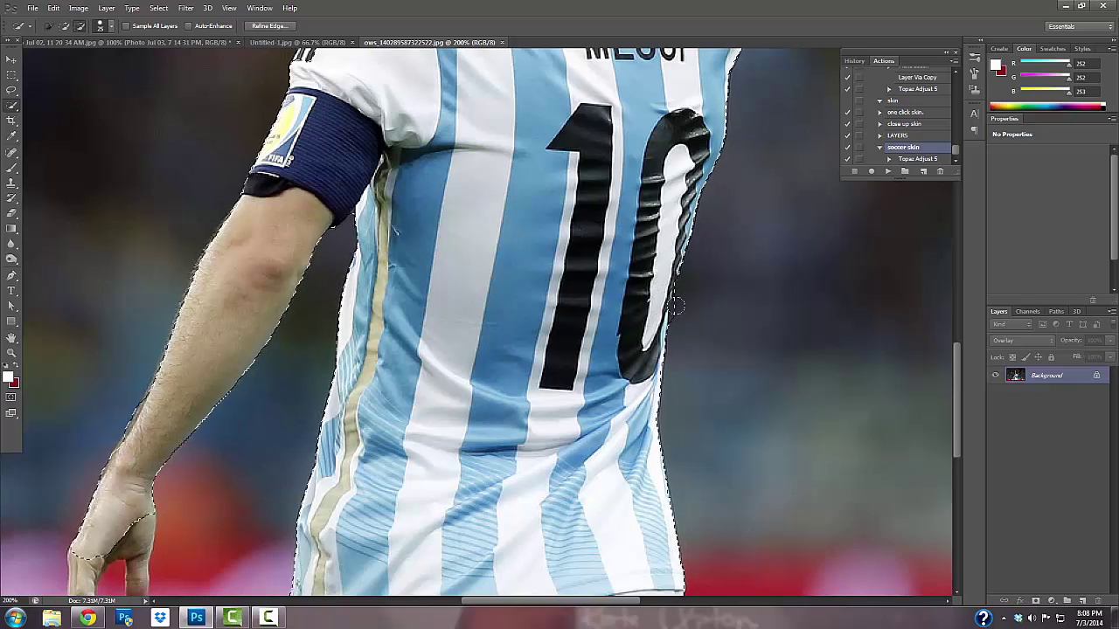
drag(523, 601, 467, 601)
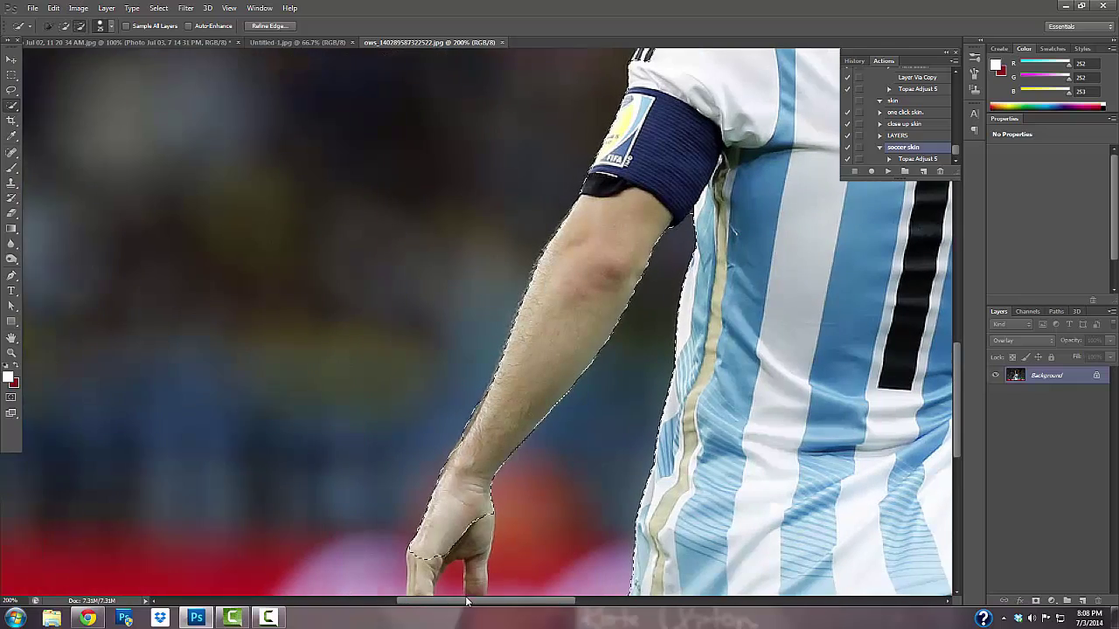
drag(957, 399, 959, 435)
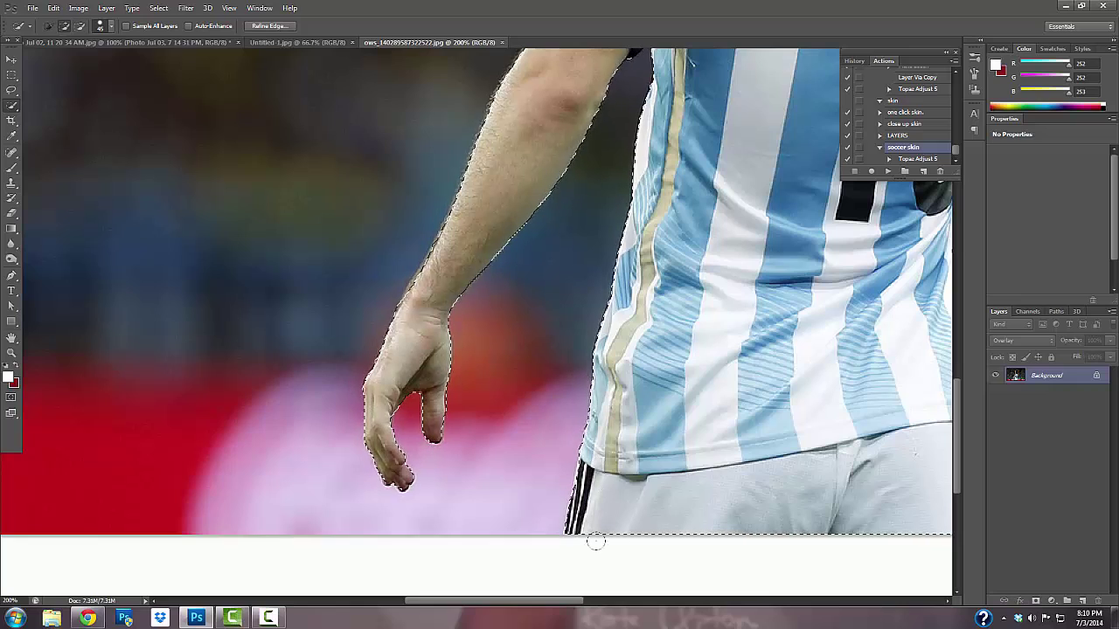
drag(958, 393, 966, 509)
drag(514, 601, 611, 604)
drag(959, 410, 986, 278)
key(ctrl+minus)
key(ctrl+minus)
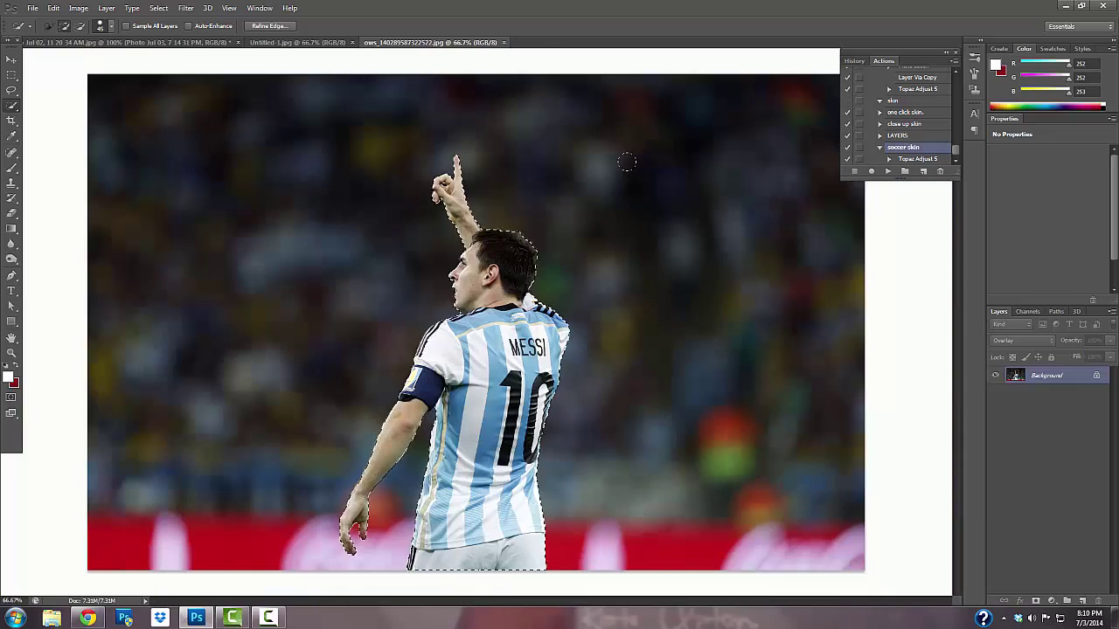
Step: Smooth the selection with Refine Edge, copy the selected player to a new layer and deselect
key(ctrl+alt+r)
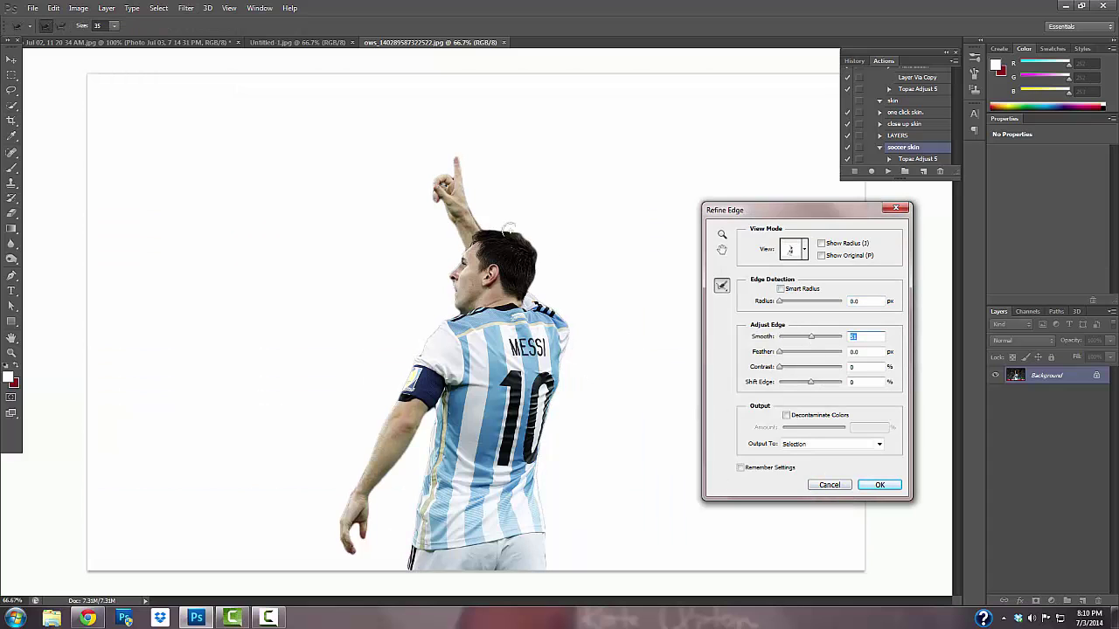
click(880, 484)
key(ctrl+j)
key(ctrl+d)
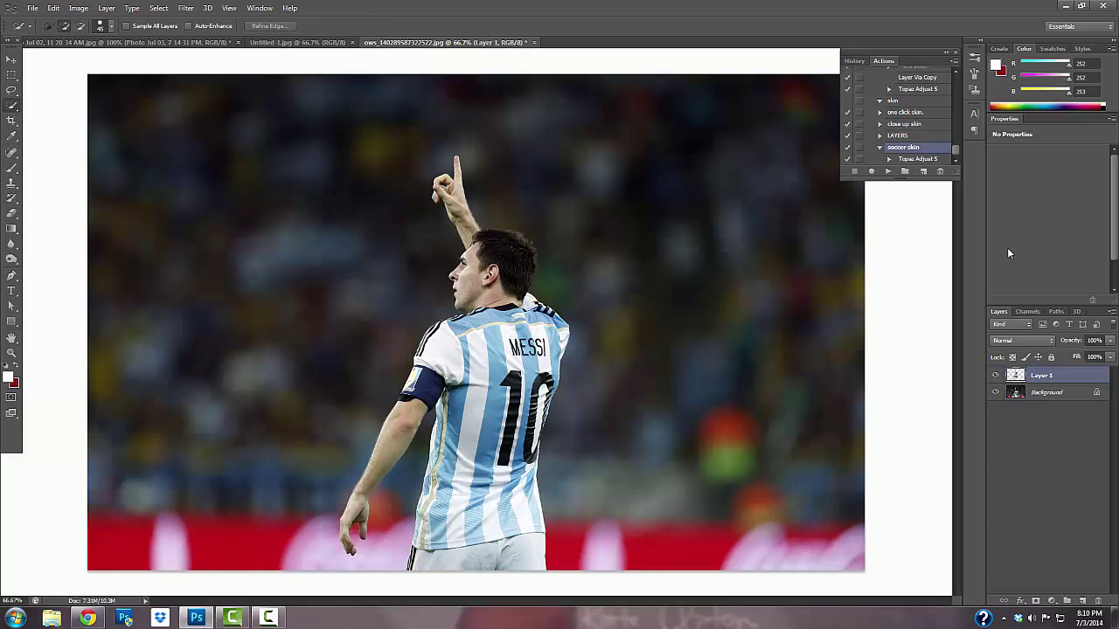
Step: Run the "soccer skin" action on the player layer and on the Background layer
click(889, 170)
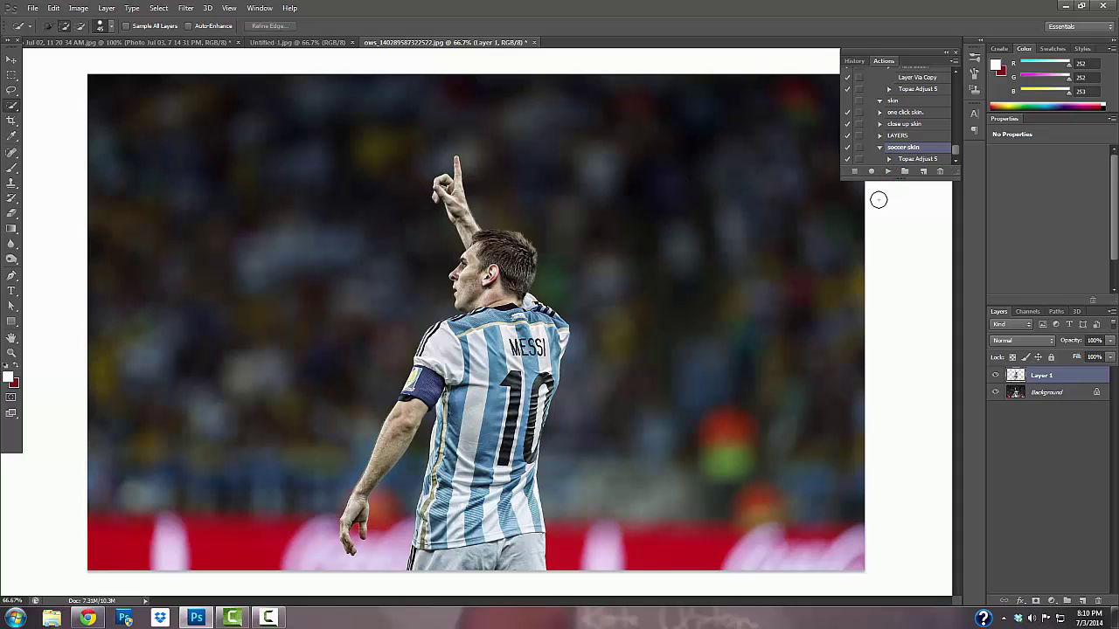
key(alt+bracketleft)
click(889, 171)
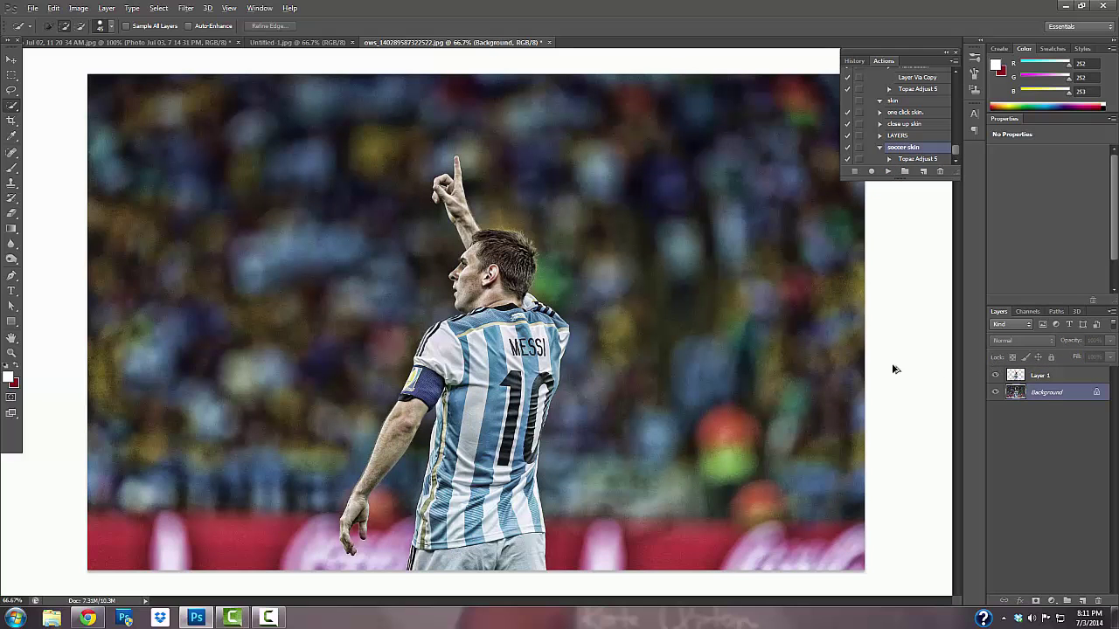
Step: Convert the Background layer to black and white and crop the image to a 1 x 1 square
key(ctrl+alt+shift+b)
click(210, 133)
click(12, 122)
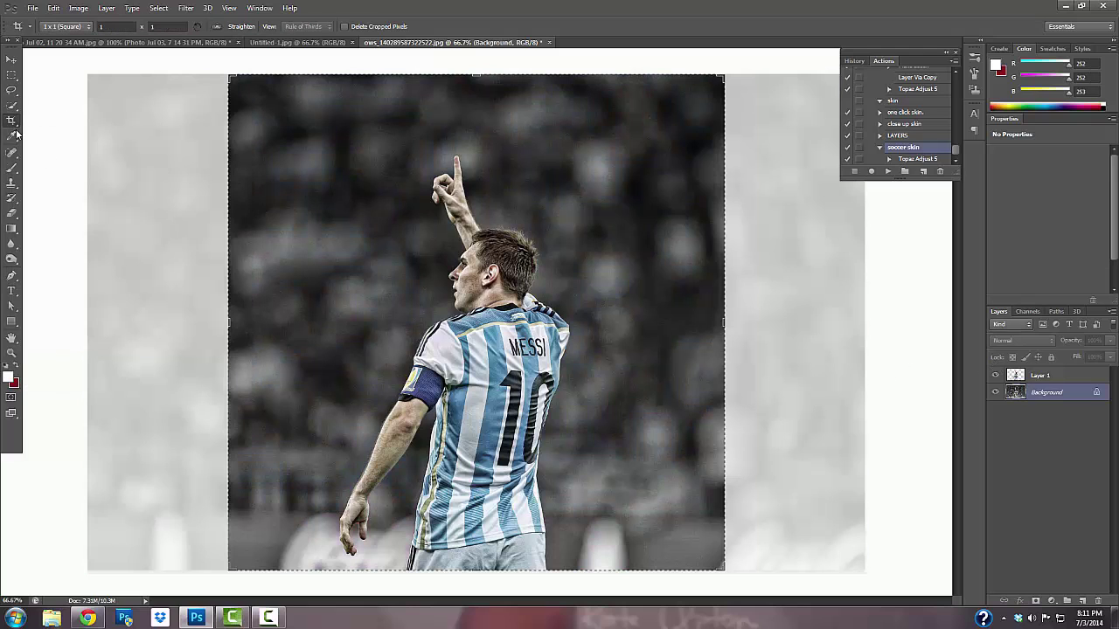
click(598, 32)
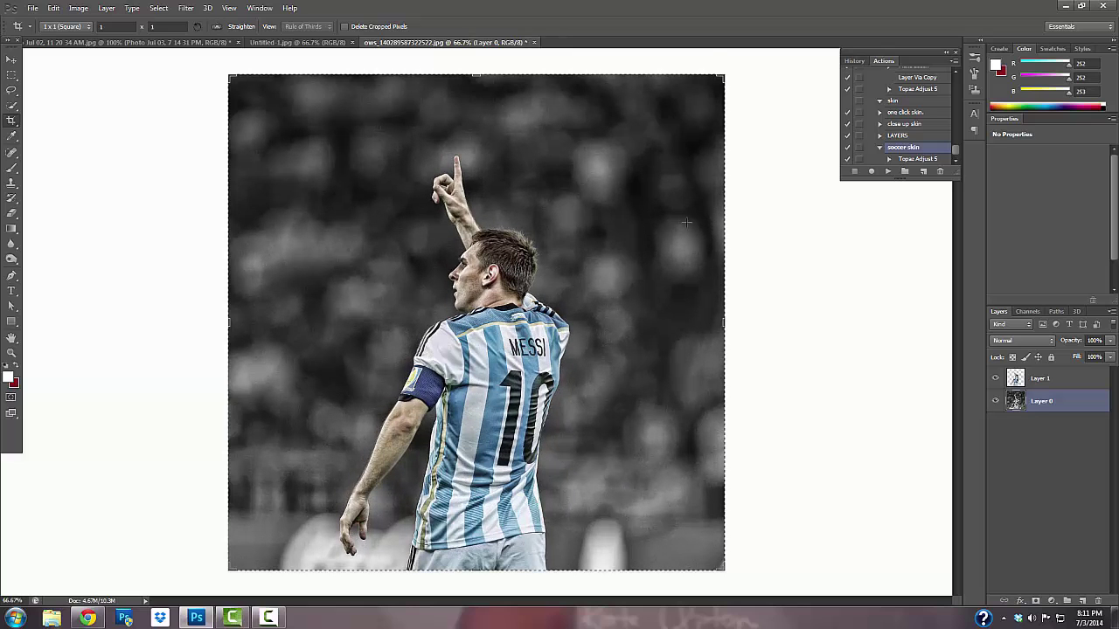
Step: Duplicate the player layer, place the copy beneath Layer 1 and soften it with a blur filter
click(1077, 385)
key(ctrl+j)
drag(1061, 376, 1073, 411)
click(185, 8)
mouse_move(210, 125)
click(360, 175)
click(637, 152)
Step: Place the bokeh particle photo from the Dropbox folder directly above Layer 0
click(1049, 382)
click(1054, 400)
click(1049, 423)
click(33, 8)
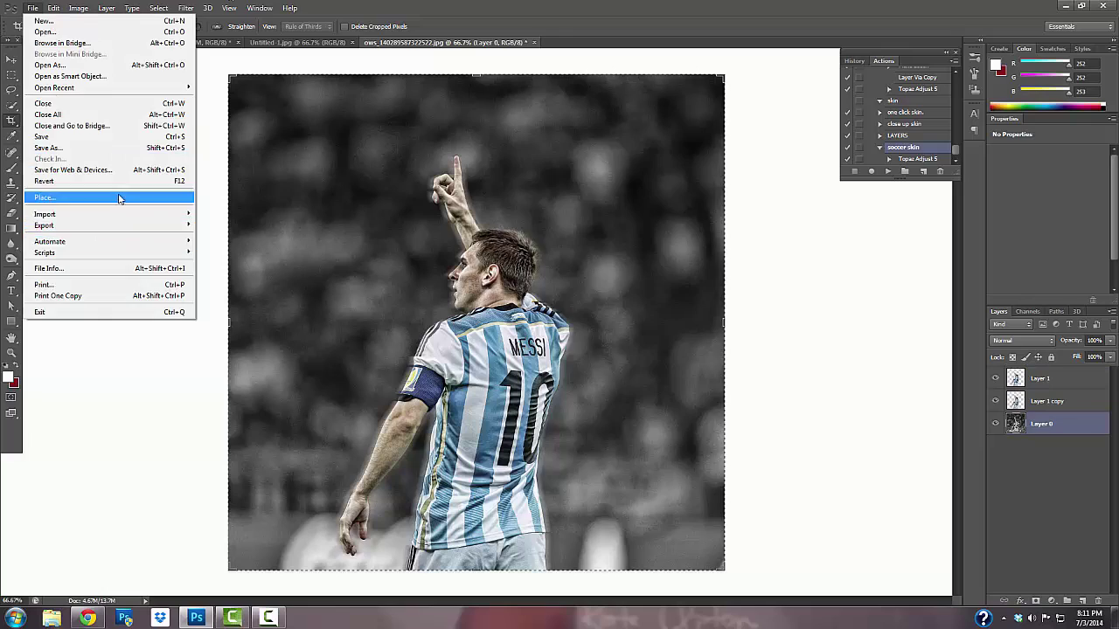
click(120, 200)
scroll(769, 262, down, 5)
scroll(796, 236, down, 10)
scroll(757, 298, up, 15)
click(525, 276)
click(525, 205)
double_click(594, 299)
scroll(799, 297, down, 10)
scroll(798, 297, down, 12)
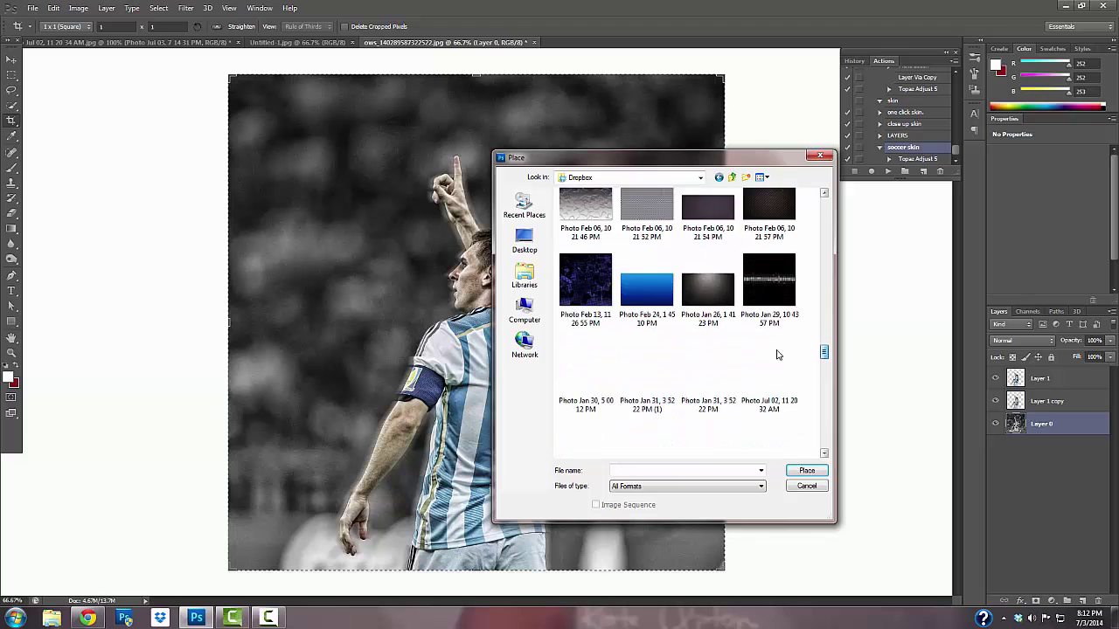
scroll(765, 298, up, 1)
double_click(762, 282)
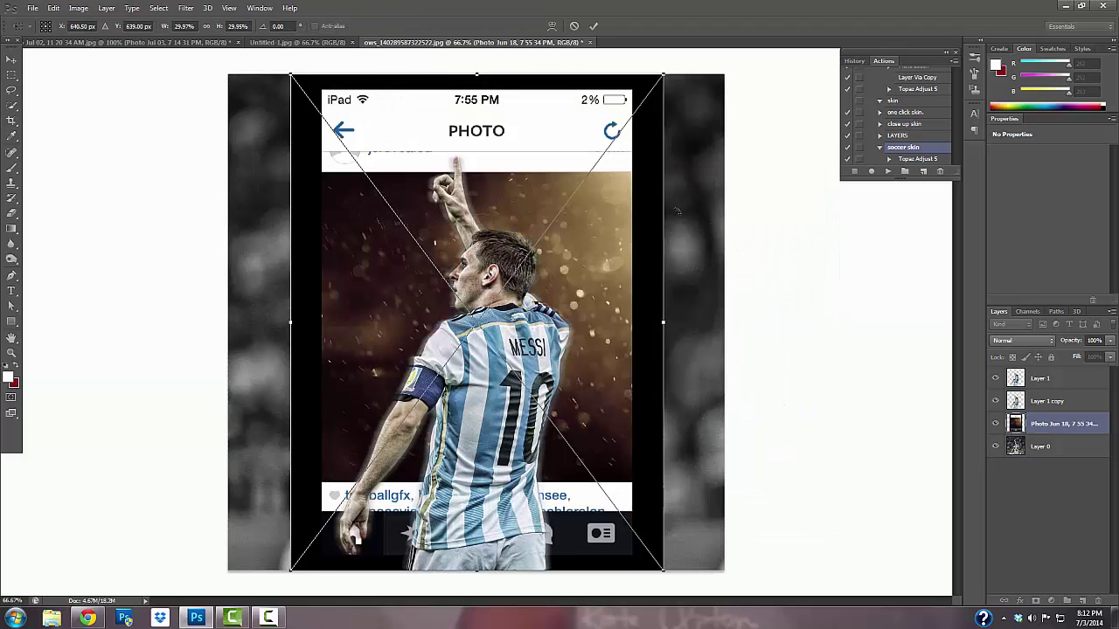
key(ctrl+minus)
drag(618, 134, 726, 70)
drag(609, 308, 498, 193)
key(ctrl+z)
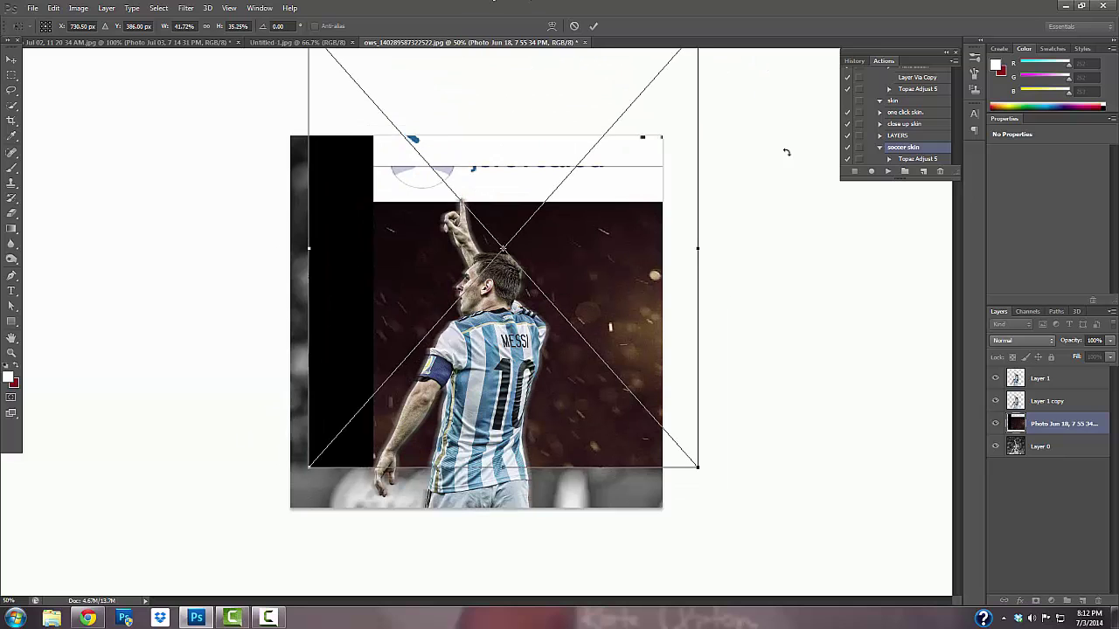
click(573, 25)
Step: Place the "Photo Jun 18, 7 55 34 PM" image from Dropbox between Layer 0 and Layer 1 copy
click(32, 8)
click(53, 195)
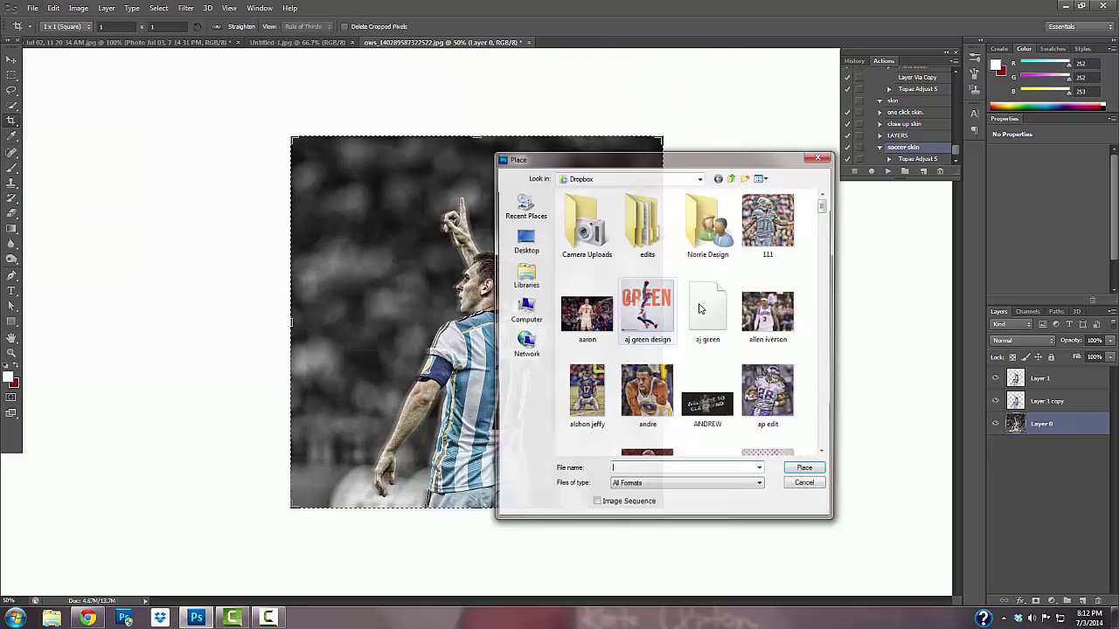
drag(816, 329, 803, 370)
double_click(773, 344)
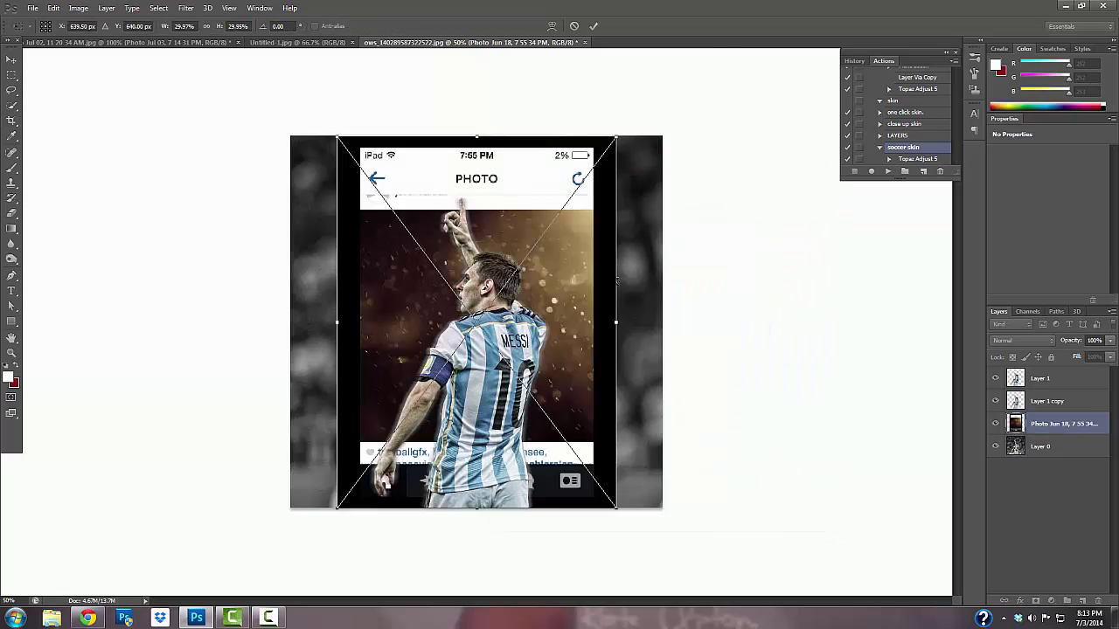
click(593, 27)
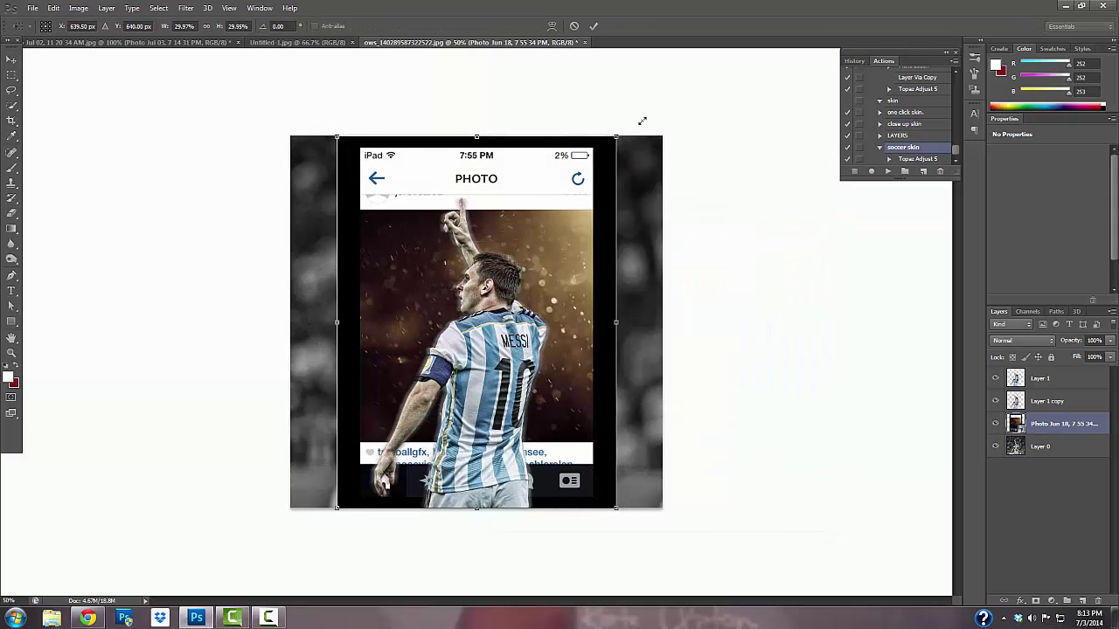
Step: Stretch the placed photo to about 49.5% width and 46.5% height so its particle area covers most of the canvas
drag(616, 136, 740, 68)
drag(583, 299, 516, 344)
drag(663, 318, 704, 317)
drag(305, 318, 242, 318)
drag(473, 556, 476, 595)
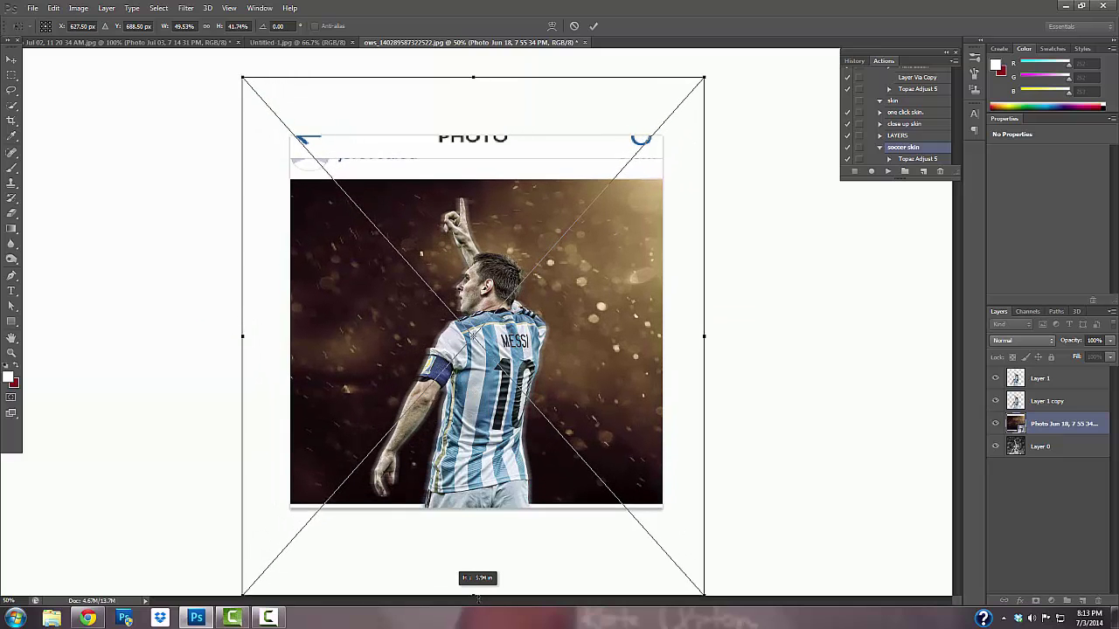
drag(473, 77, 473, 35)
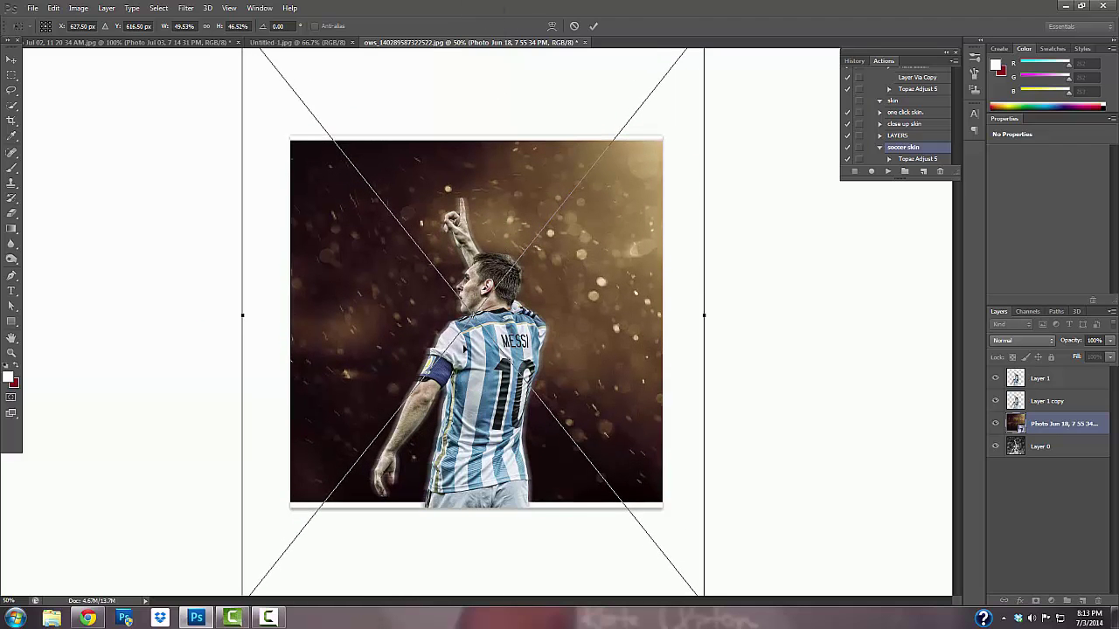
Step: Enlarge the placed photo to about 54% width and 51% height, position its particle area over the whole canvas and commit it
drag(475, 360, 478, 367)
key(ctrl+minus)
key(ctrl+minus)
drag(476, 321, 458, 260)
drag(562, 403, 596, 418)
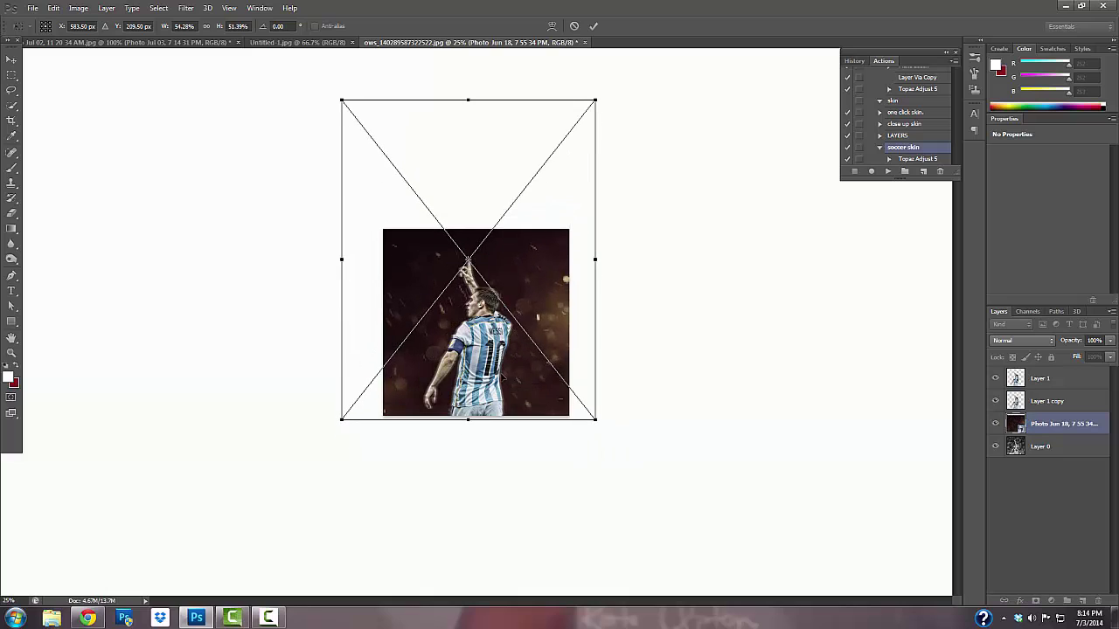
click(594, 26)
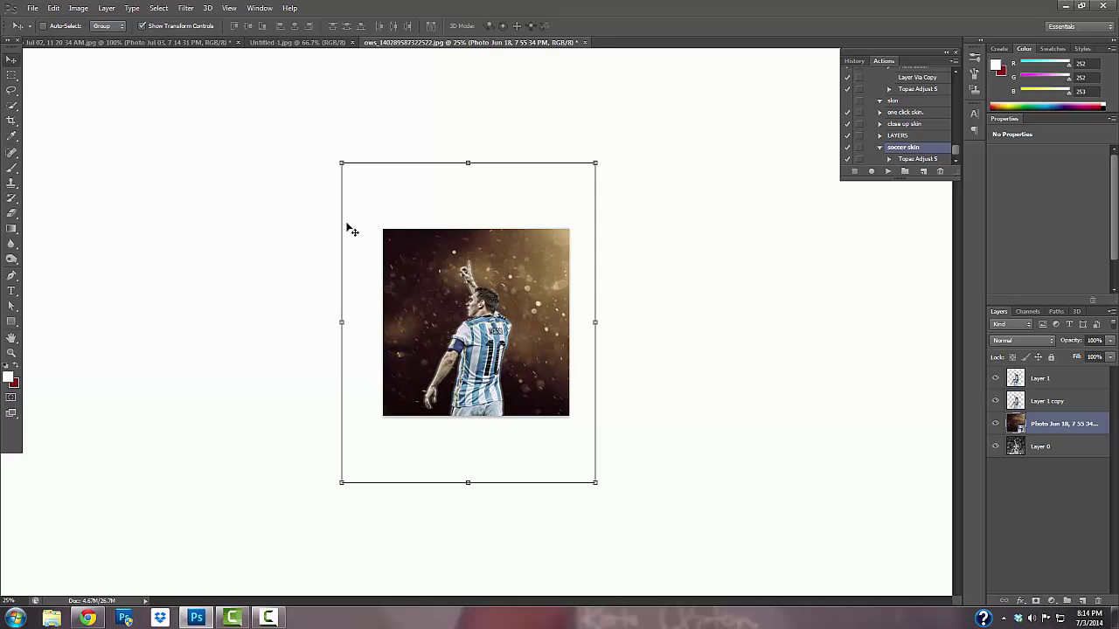
Step: Lower the placed photo layer's opacity to 54%
click(74, 8)
click(1109, 340)
drag(1106, 356, 1081, 361)
key(ctrl+plus)
key(ctrl+plus)
key(ctrl+plus)
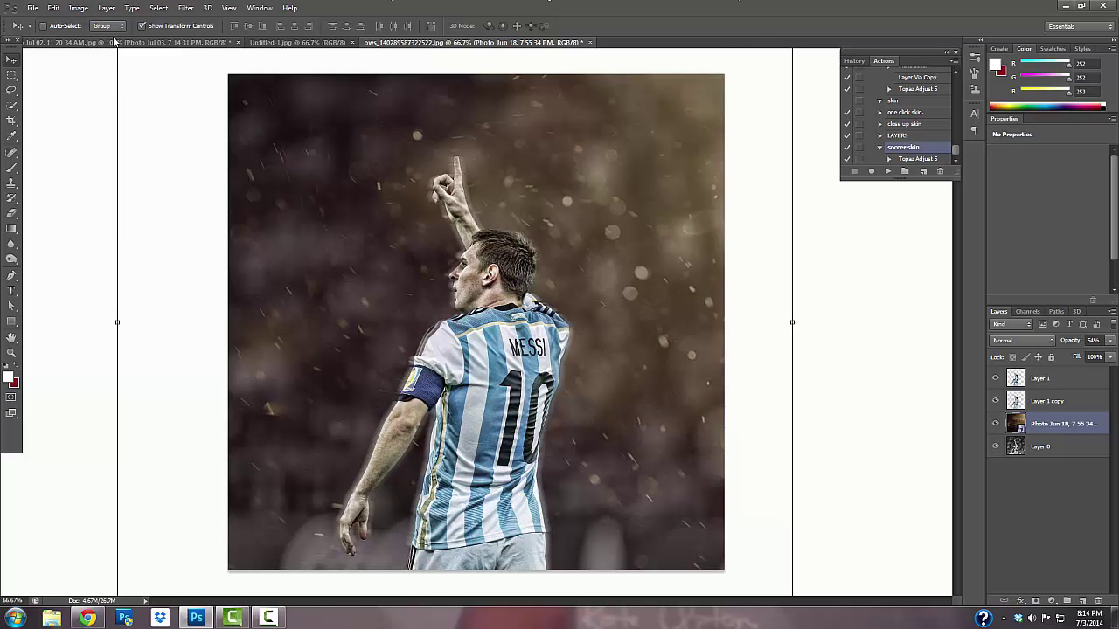
Step: Adjust the placed photo layer with Hue/Saturation, setting hue to +180 and saturation to -37
click(105, 8)
click(1041, 393)
right_click(1040, 423)
key(Escape)
click(78, 7)
mouse_move(140, 37)
click(254, 97)
drag(793, 346, 862, 363)
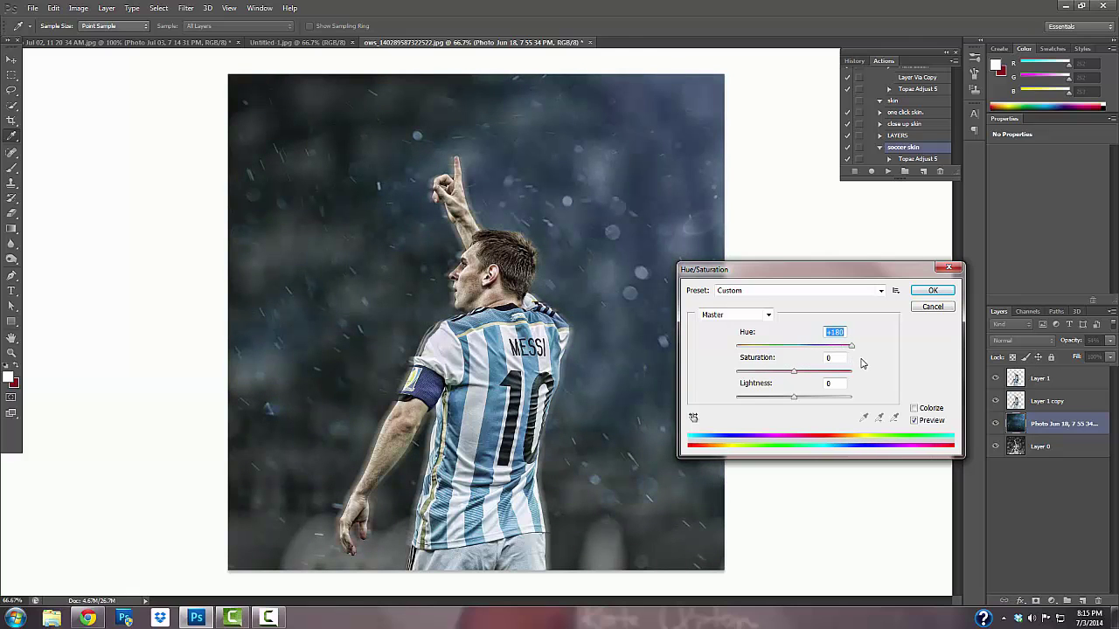
drag(786, 377, 768, 382)
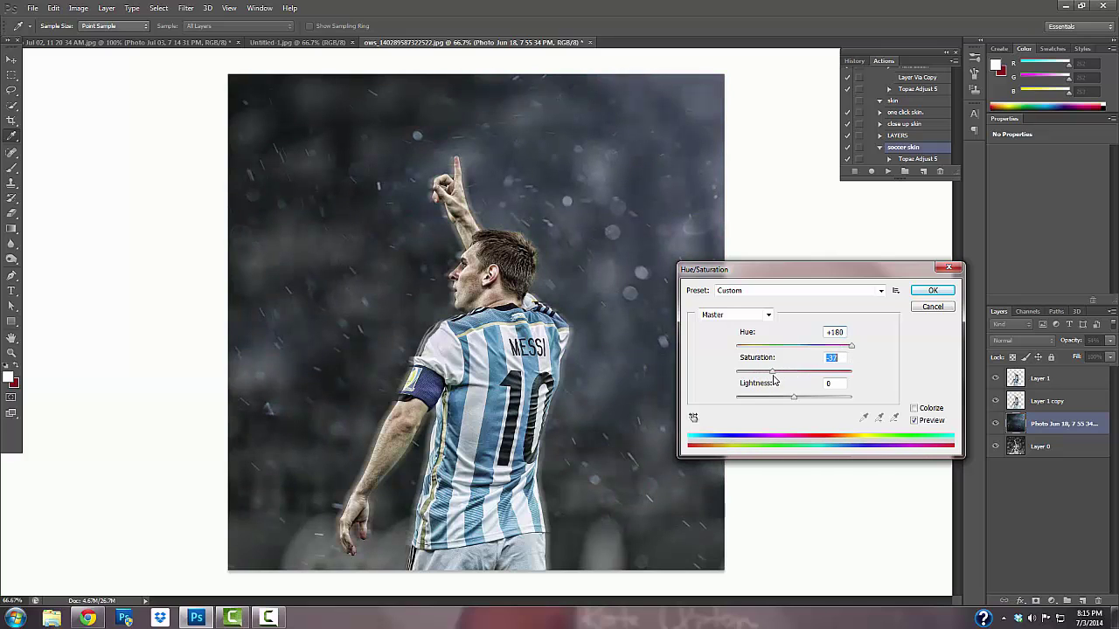
click(934, 291)
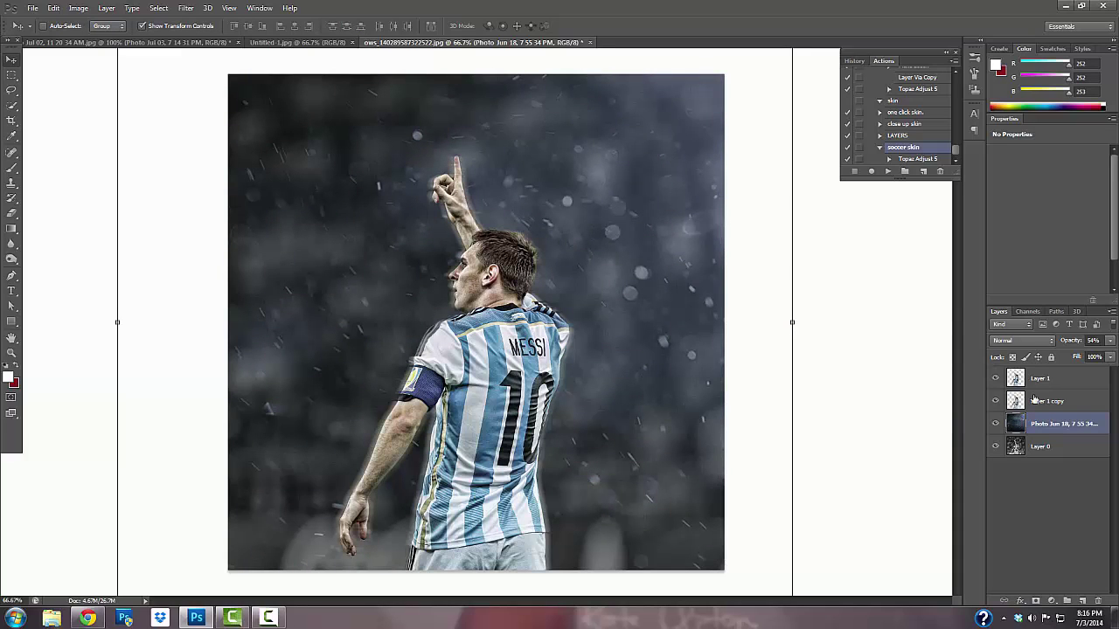
click(1035, 399)
click(1055, 425)
click(32, 8)
click(70, 199)
drag(822, 203, 820, 249)
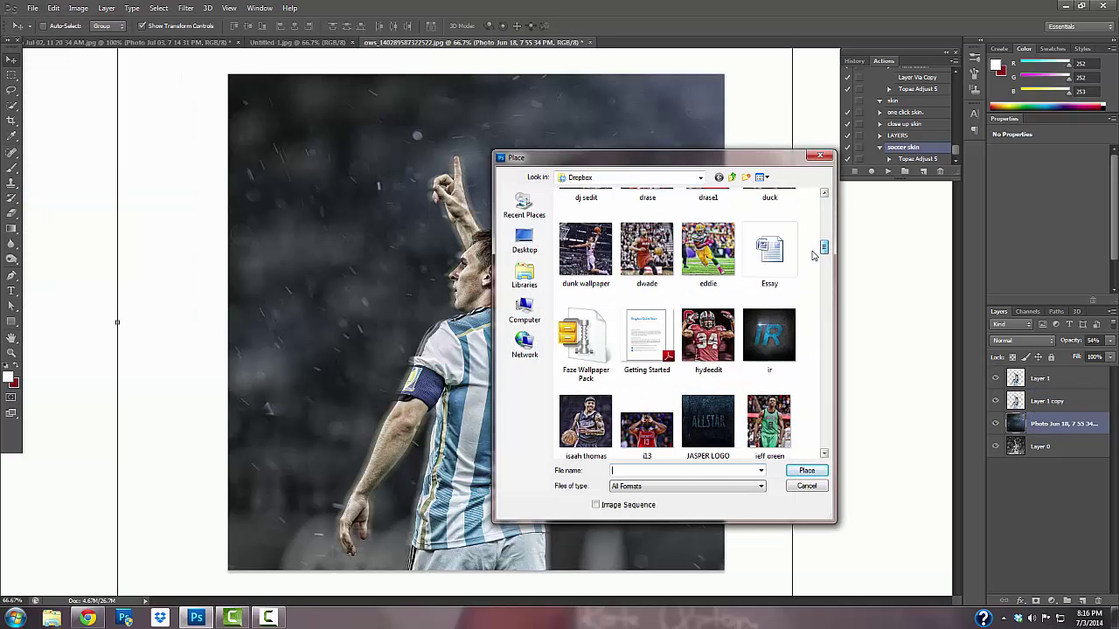
click(805, 486)
Step: Delete Layer 1, the sharp player layer at the top of the stack
click(1045, 378)
key(Delete)
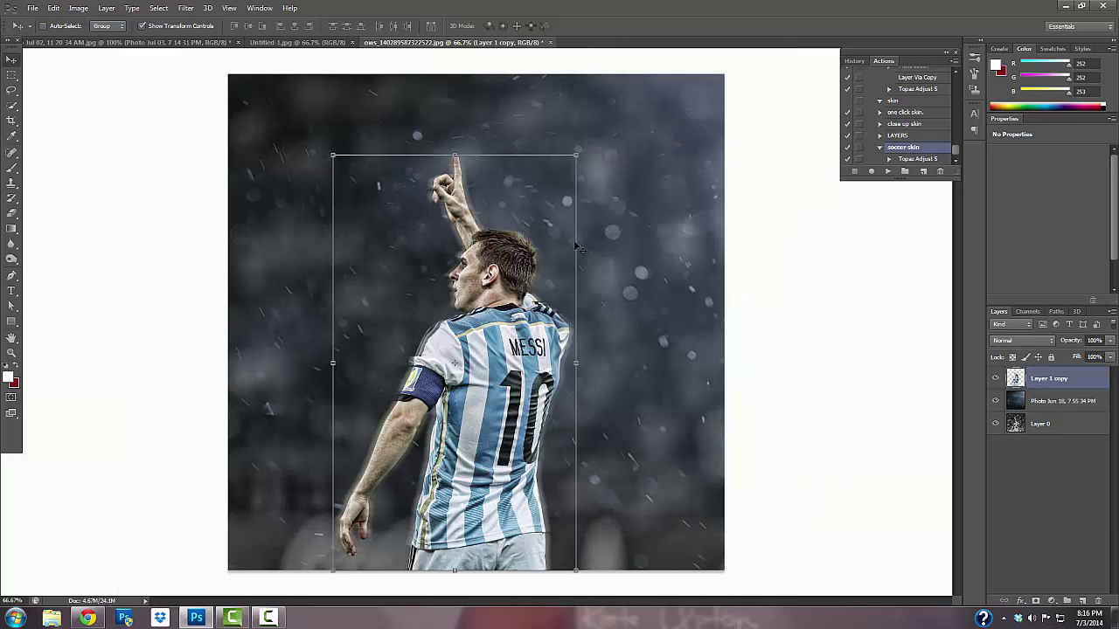
Step: Erase speckled patches along the right side of the jersey and shorts on Layer 1 copy, using the 1456 splatter brush at 400 px
click(10, 172)
click(47, 25)
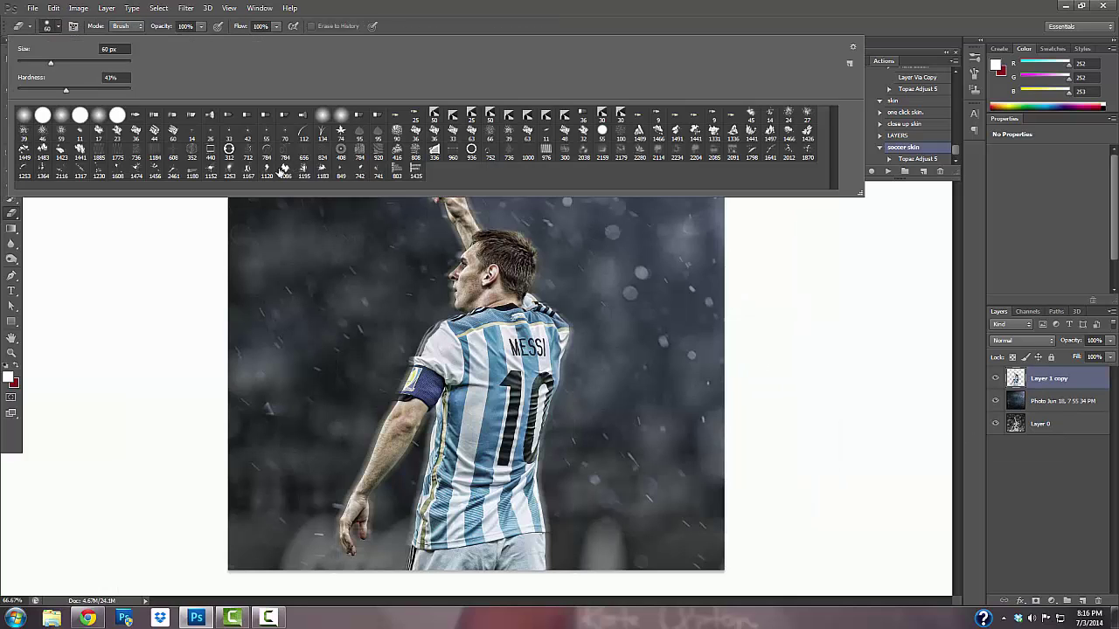
click(155, 170)
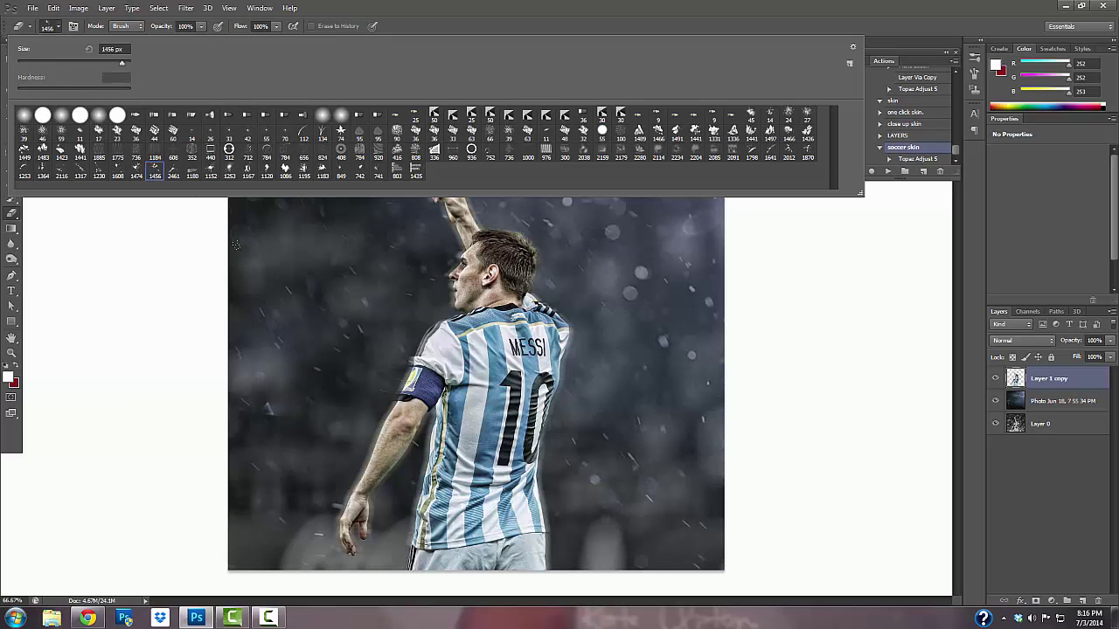
click(416, 244)
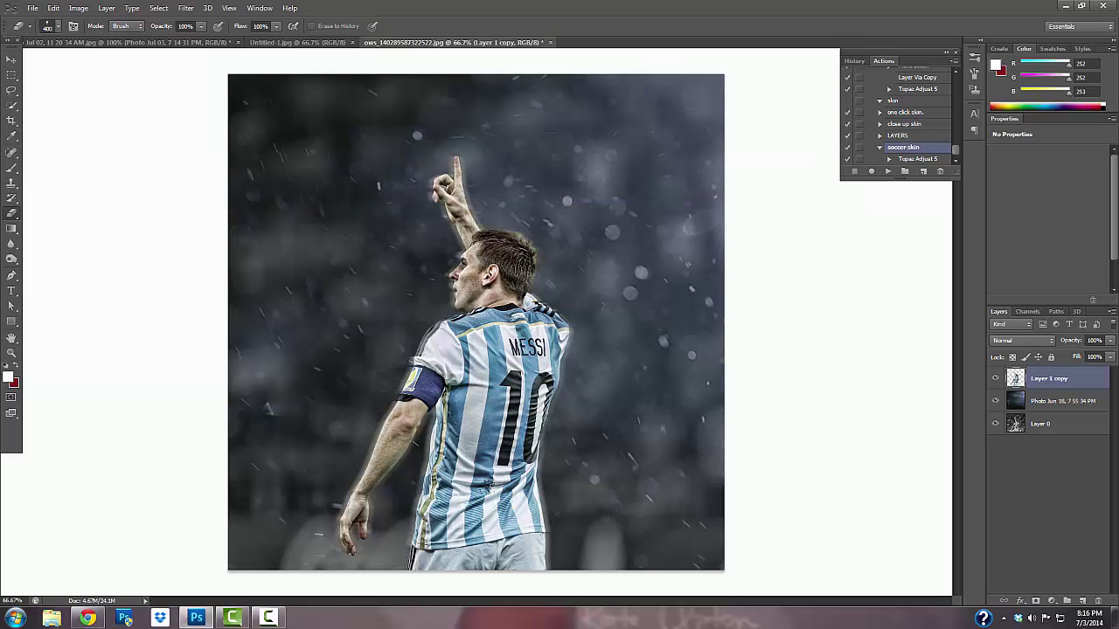
click(523, 353)
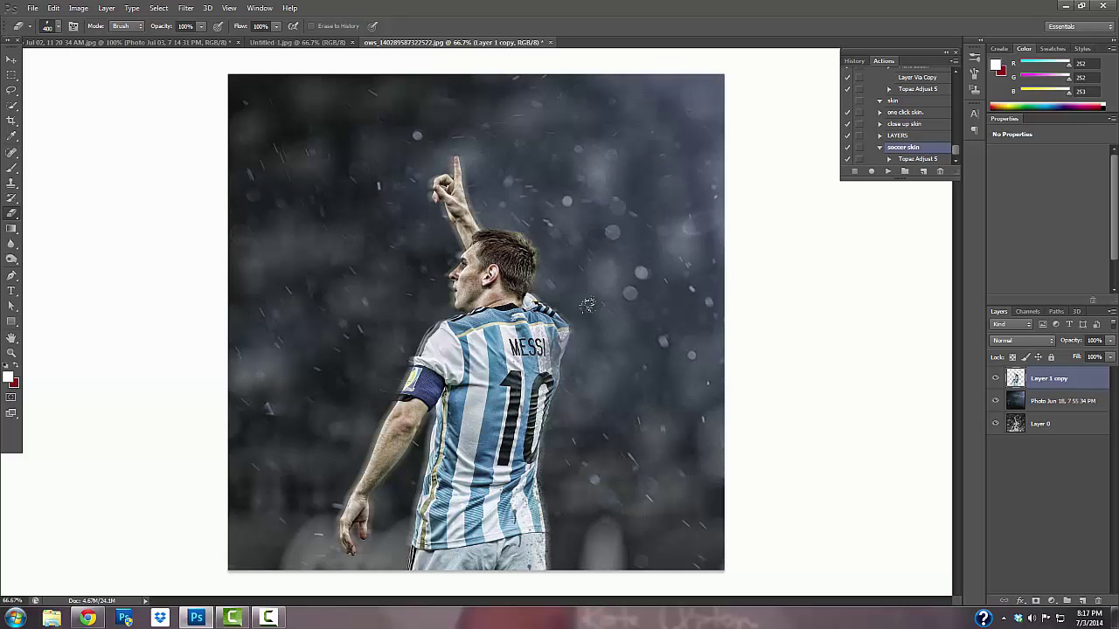
click(494, 457)
click(516, 522)
click(525, 551)
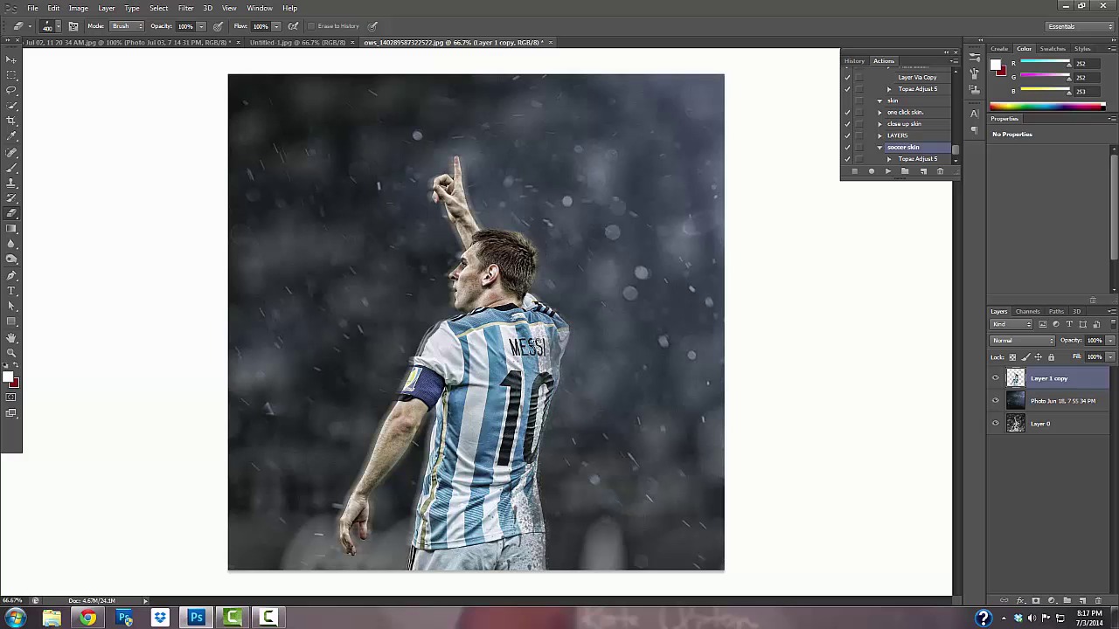
Step: Place the "Lens flare bird enhanced" image from the Pictures library, enlarge it beyond the canvas edges and commit it
click(31, 7)
click(52, 198)
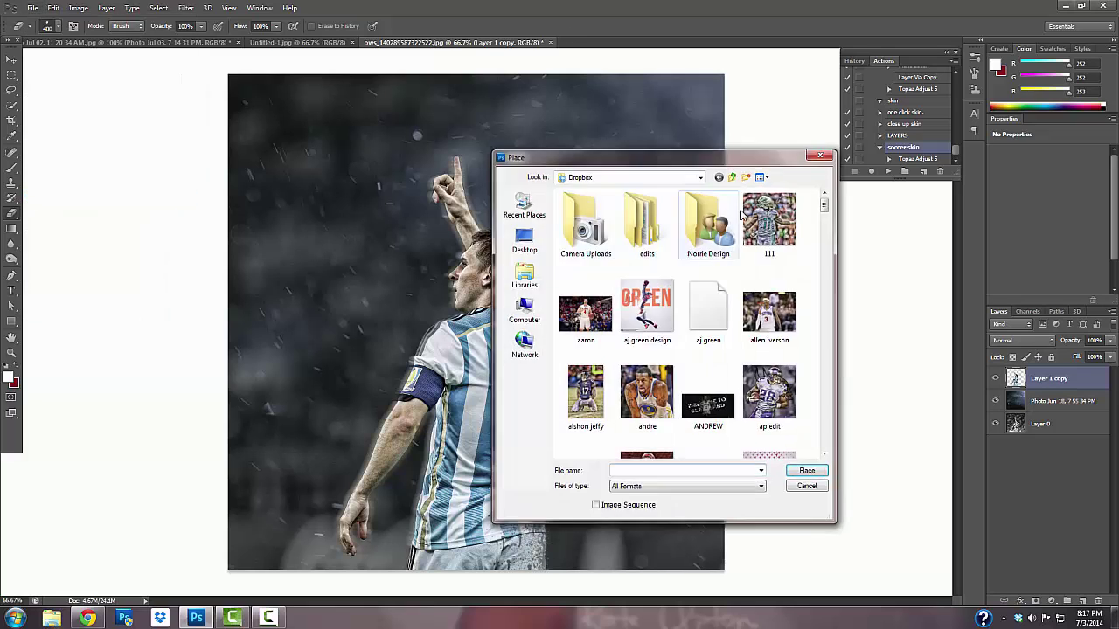
drag(821, 210, 766, 378)
click(524, 275)
double_click(665, 240)
scroll(765, 378, down, 10)
double_click(769, 367)
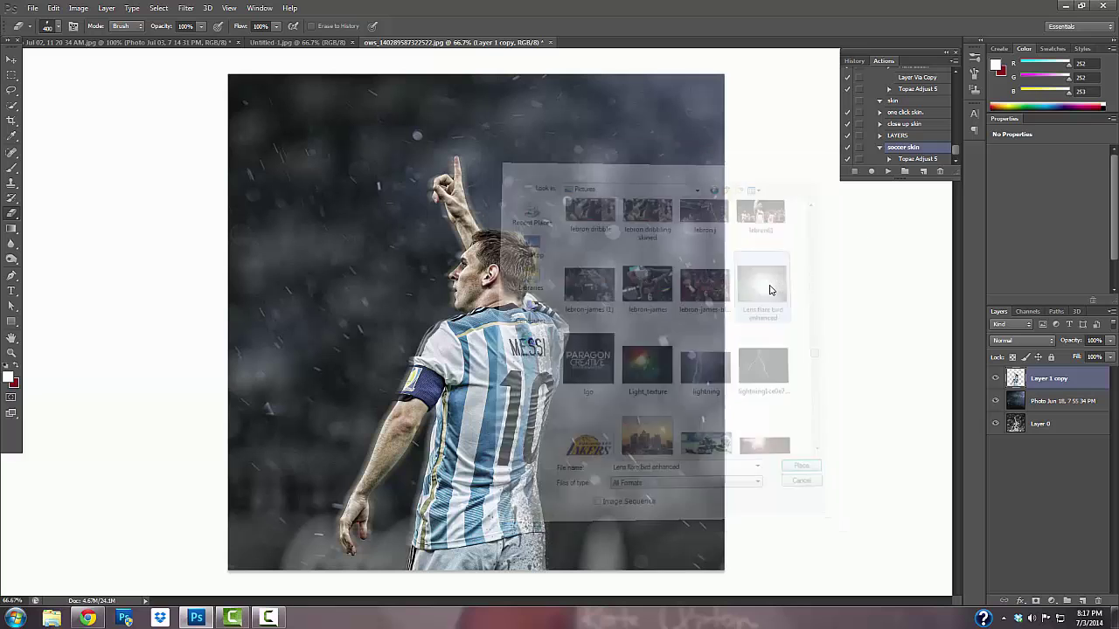
mouse_move(724, 508)
mouse_down()
mouse_move(757, 569)
mouse_move(755, 519)
mouse_move(731, 505)
mouse_move(803, 593)
mouse_move(857, 574)
mouse_up()
drag(656, 491, 634, 498)
click(593, 27)
Step: Set the lens flare layer to Hard Light blending at 71% opacity and keep it at the top of the layer stack
click(1021, 340)
click(1026, 191)
click(1021, 340)
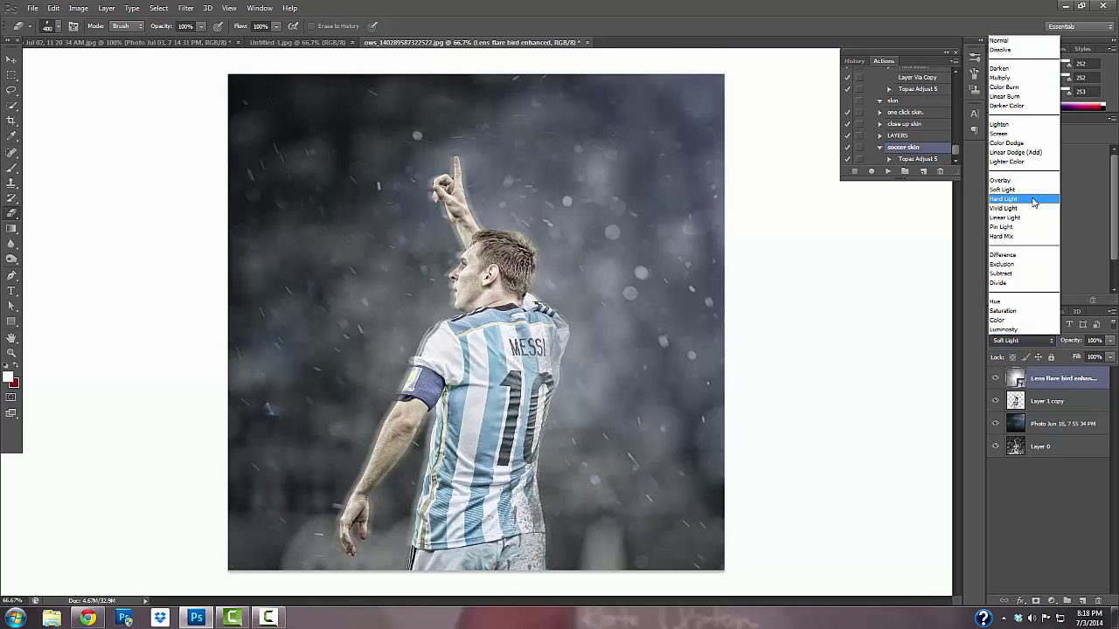
click(1031, 202)
click(1111, 340)
drag(1109, 354, 1076, 401)
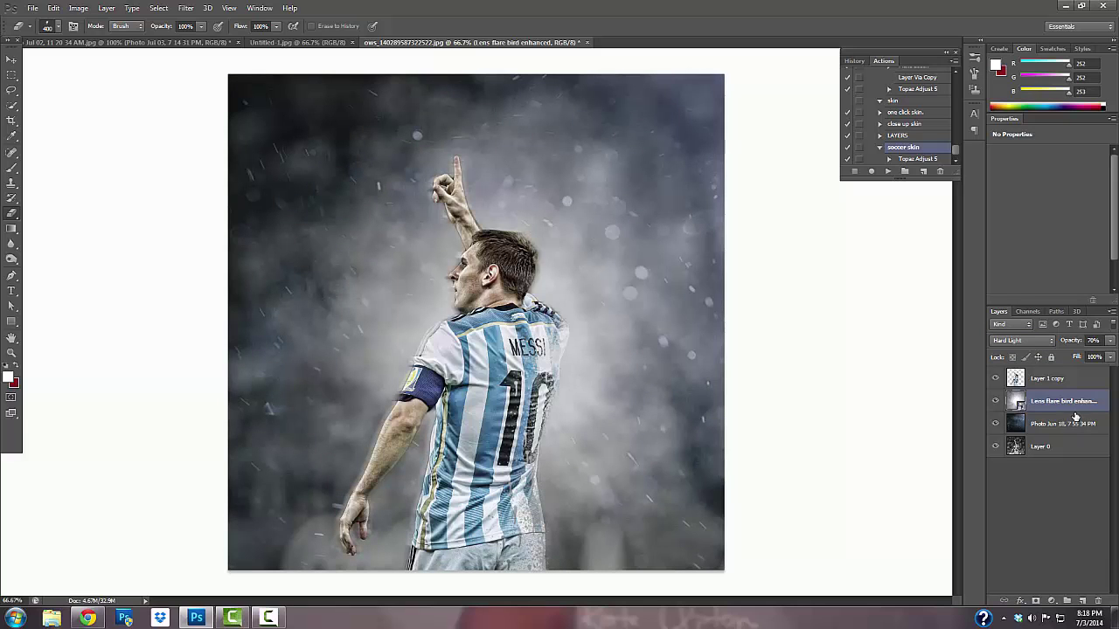
click(1110, 340)
mouse_move(1093, 355)
mouse_down()
mouse_move(1080, 362)
mouse_move(1092, 362)
mouse_up()
drag(1063, 406, 1062, 378)
Step: Scale the lens flare layer down slightly, shift it down and right over the player, and commit the transform
click(18, 60)
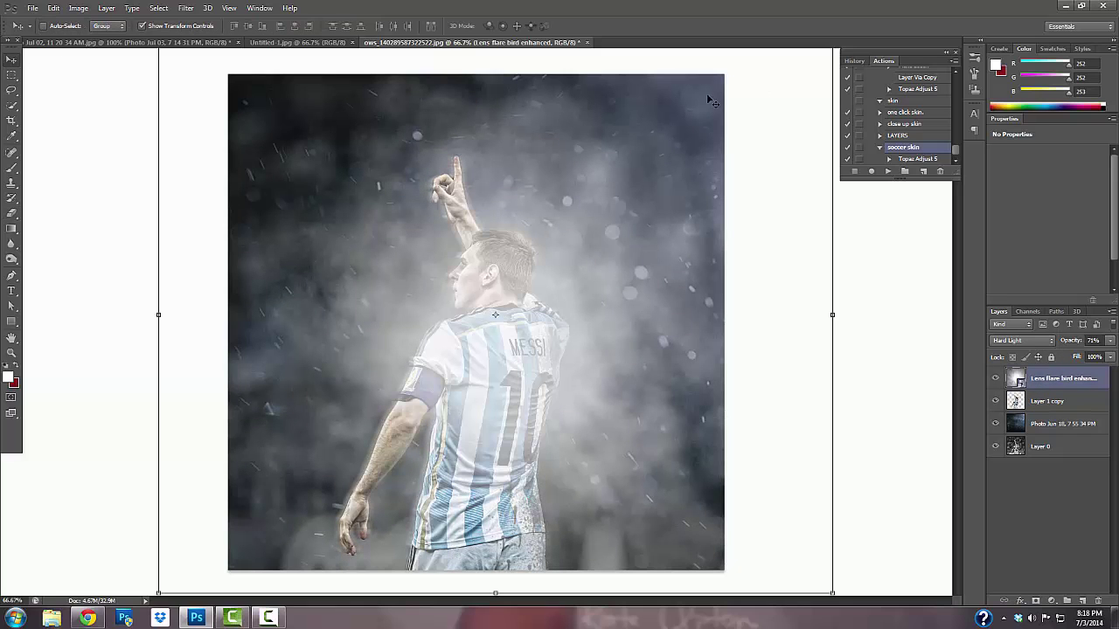
key(ctrl+minus)
drag(742, 105, 690, 130)
drag(584, 324, 609, 343)
click(594, 25)
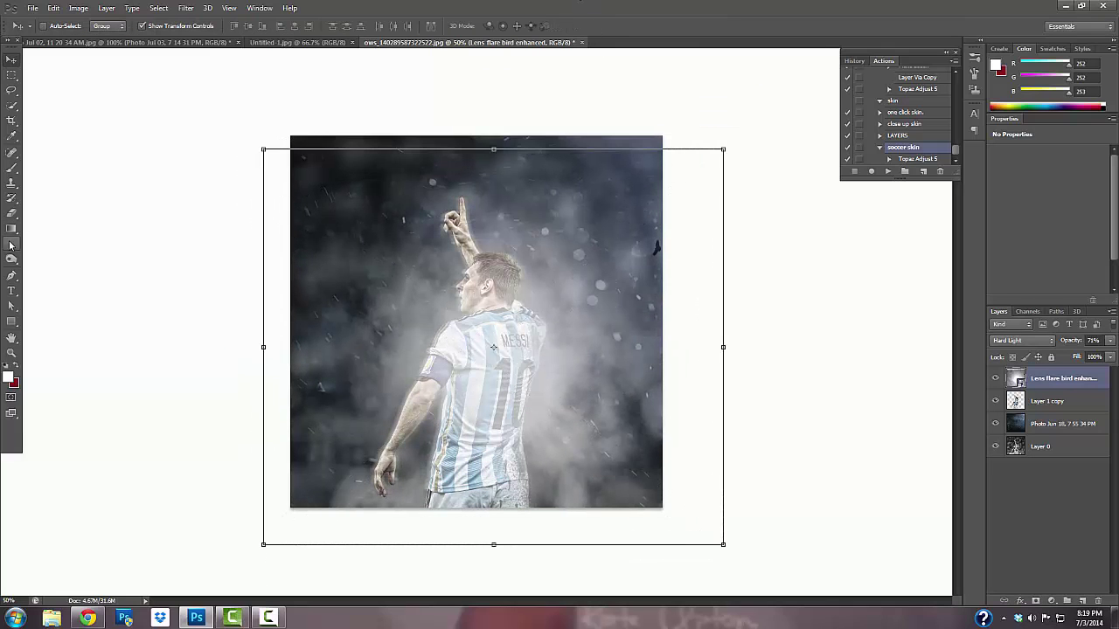
Step: Rasterize the lens flare layer and remove the small bird near the canvas's right edge by filling a lassoed area around it
click(12, 91)
drag(662, 276, 665, 205)
right_click(655, 238)
right_click(1052, 377)
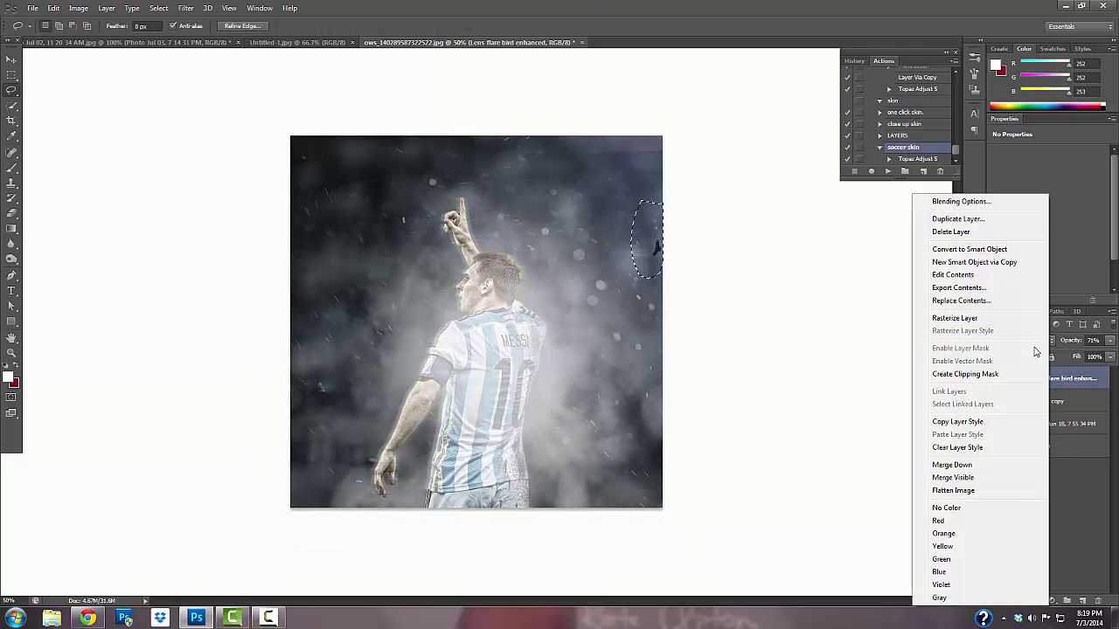
click(942, 318)
right_click(665, 258)
key(Escape)
key(shift+BackSpace)
click(630, 178)
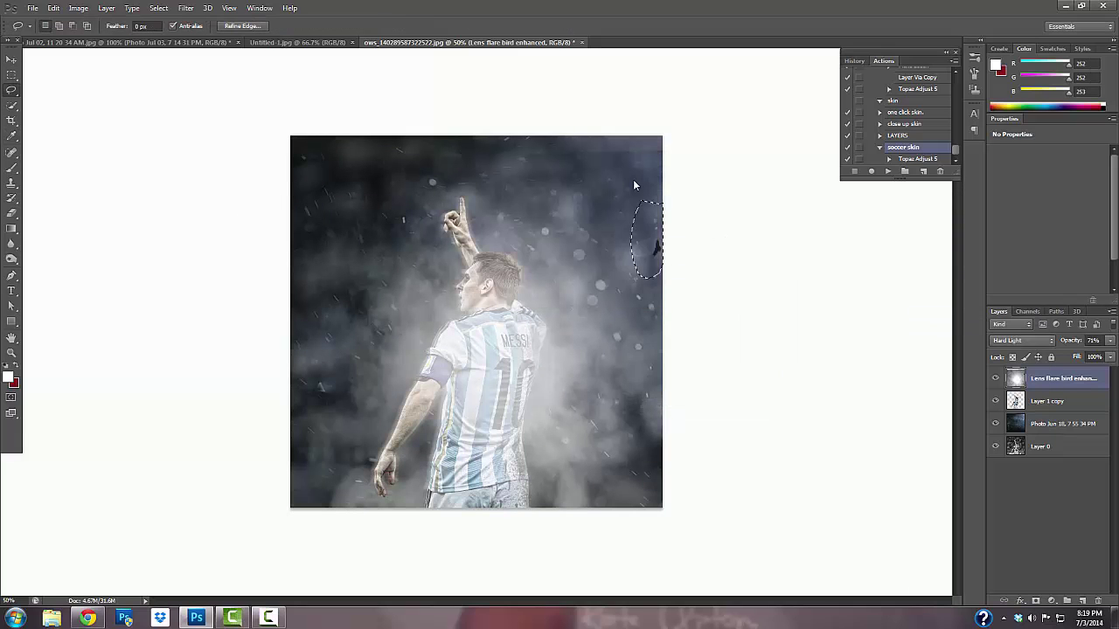
key(ctrl+d)
click(11, 213)
click(57, 27)
click(91, 248)
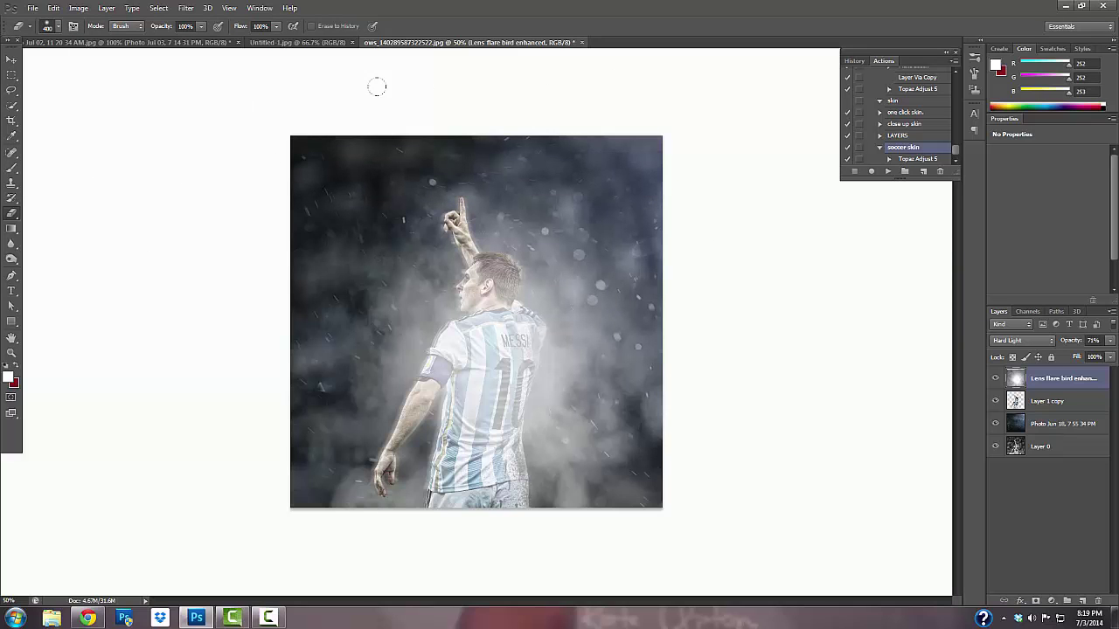
Step: Stretch the lens flare layer taller, reposition it so it extends past the canvas's upper edge, and commit the transform
key(v)
drag(494, 146, 495, 90)
drag(509, 202, 505, 237)
key(Return)
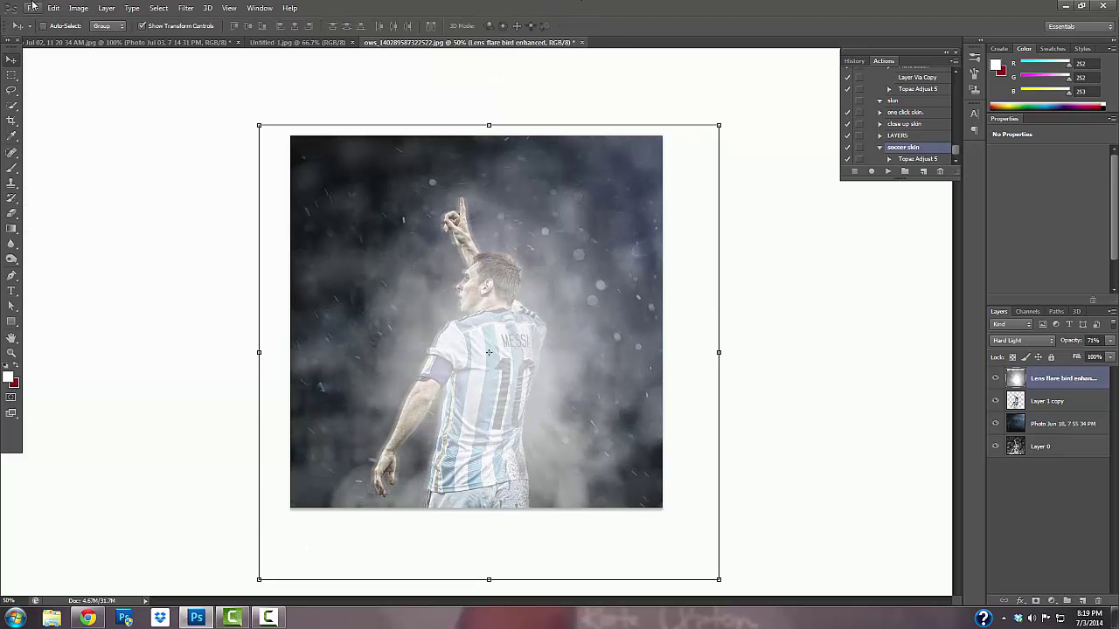
click(31, 8)
click(278, 84)
Step: Hide the lens flare layer and make Layer 1 copy active for retouching the name on the jersey
key(ctrl+plus)
key(ctrl+plus)
key(ctrl+plus)
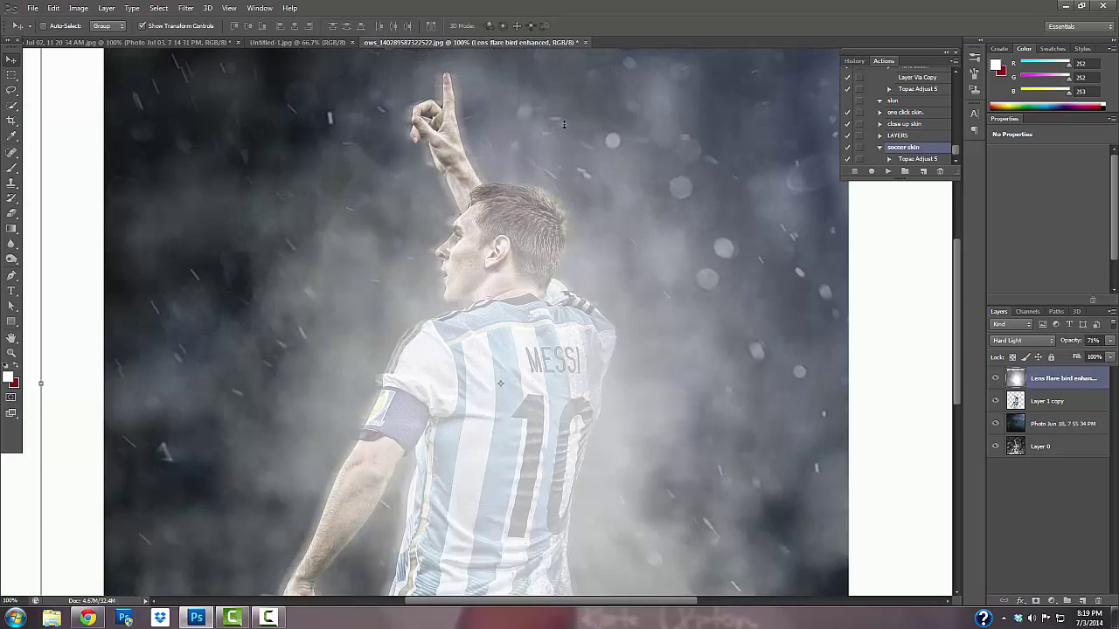
click(996, 377)
click(1041, 404)
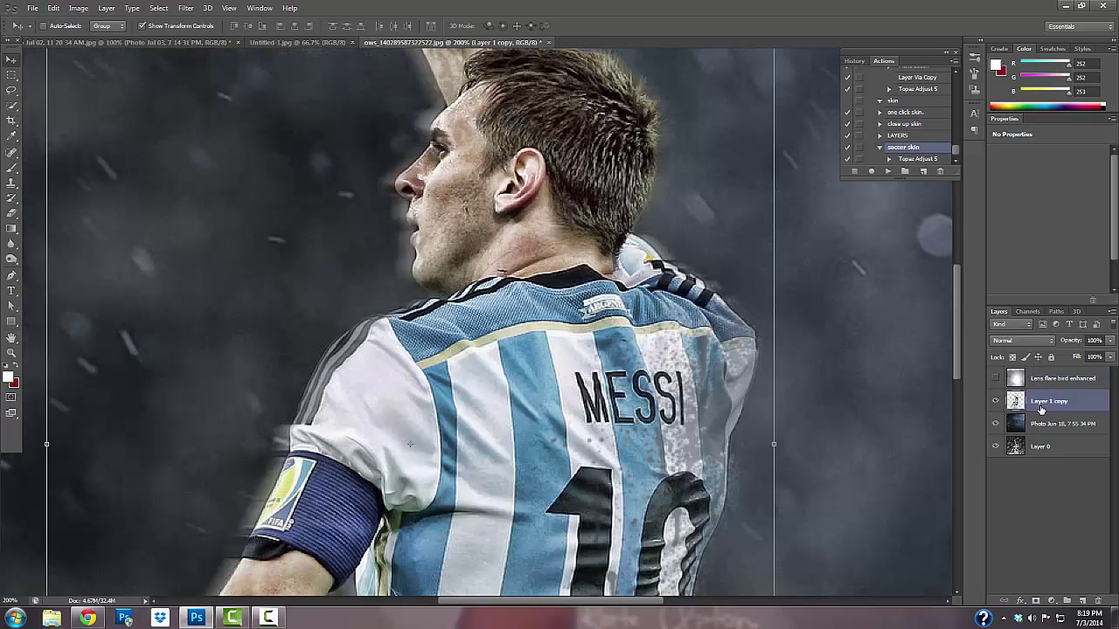
Step: Try to fill a lassoed area around the M of the jersey name, and undo the fill
click(11, 87)
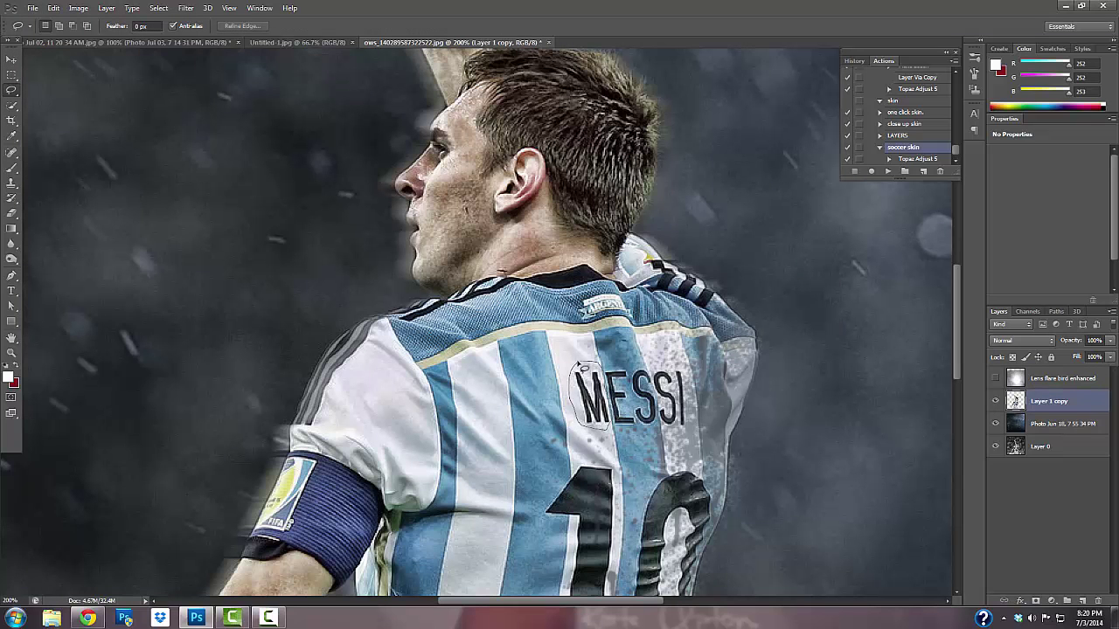
right_click(579, 365)
click(616, 356)
click(632, 175)
key(ctrl+z)
Step: Lasso a smaller area over the left stroke of the jersey name's M and fill it
click(584, 378)
right_click(585, 402)
click(616, 340)
click(633, 177)
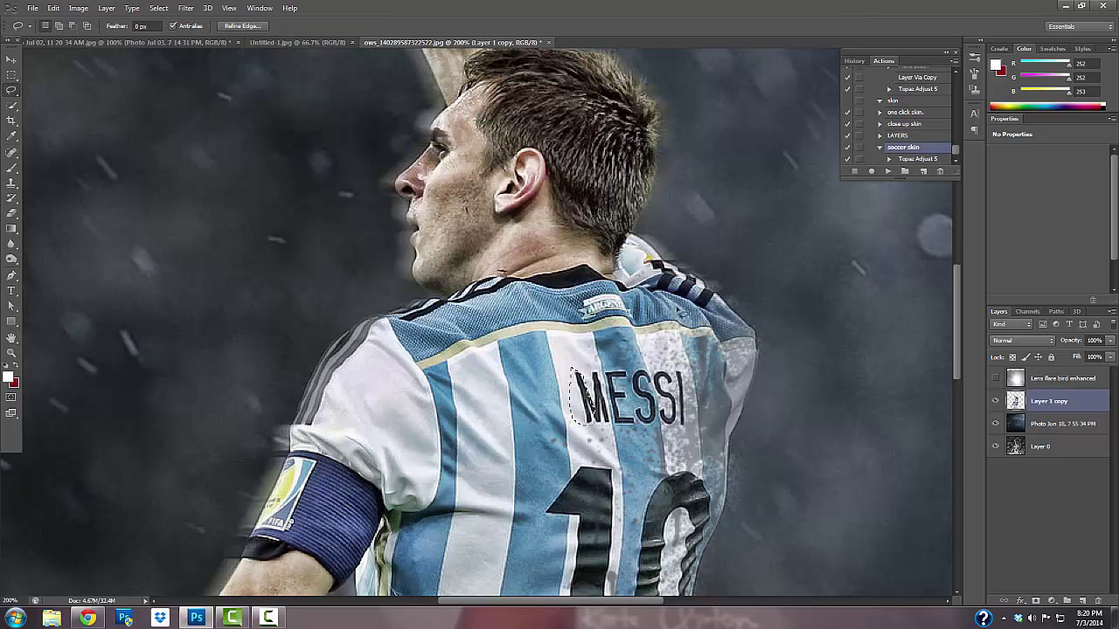
Step: Cover the letters M and E of the jersey name with surrounding fabric using a small Clone Stamp, clearing the lasso selection
click(12, 181)
alt+click(580, 358)
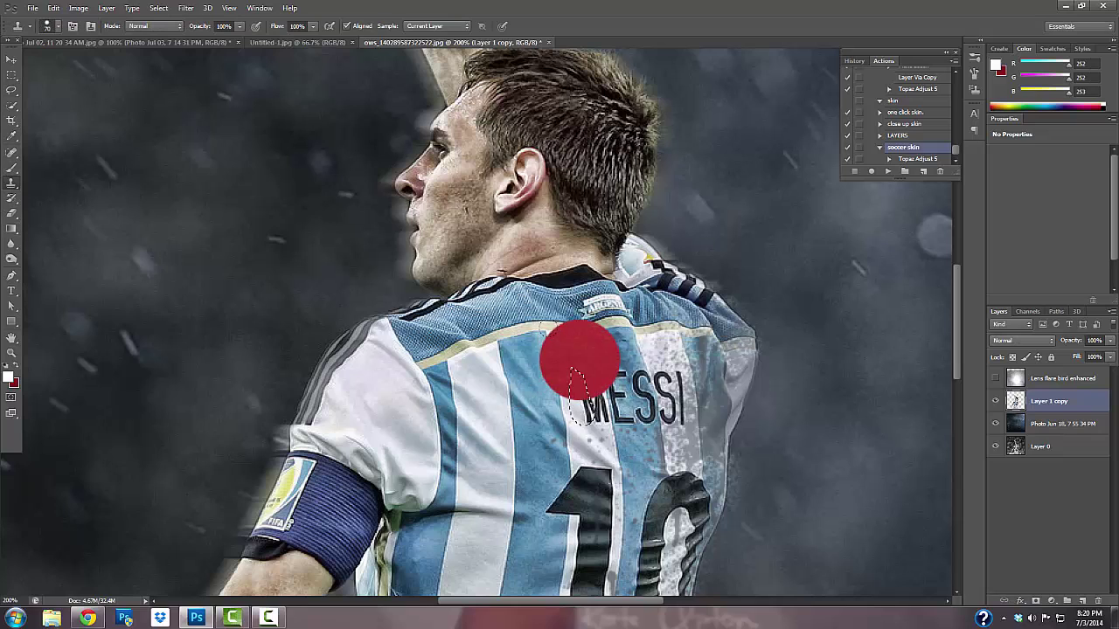
mouse_move(581, 367)
mouse_down()
mouse_move(584, 395)
mouse_move(561, 374)
mouse_up()
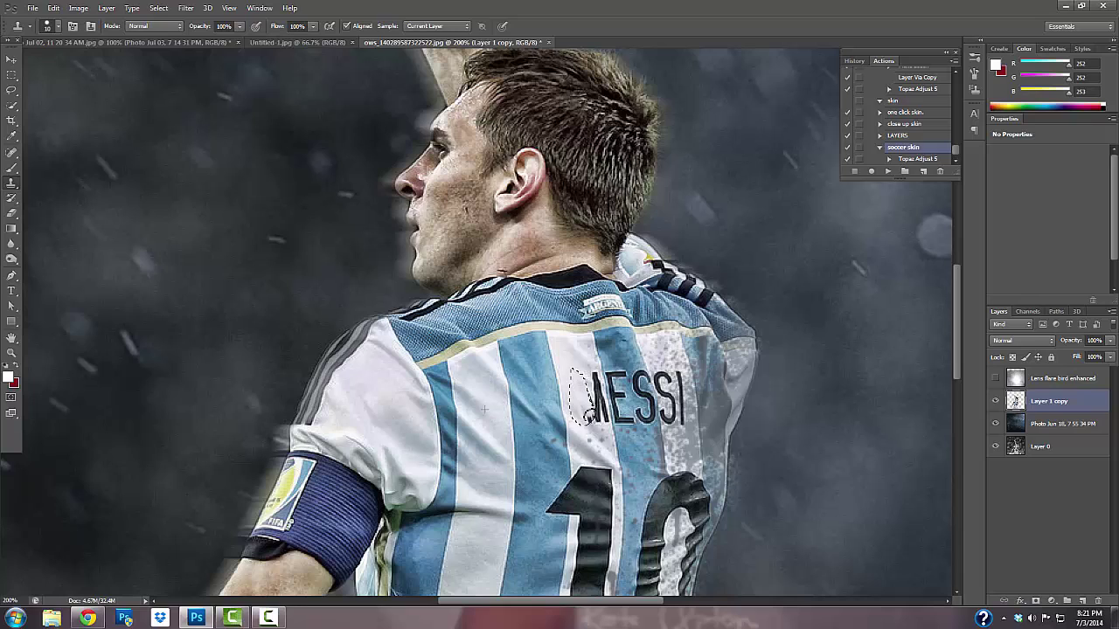
key(ctrl+d)
drag(598, 381, 597, 399)
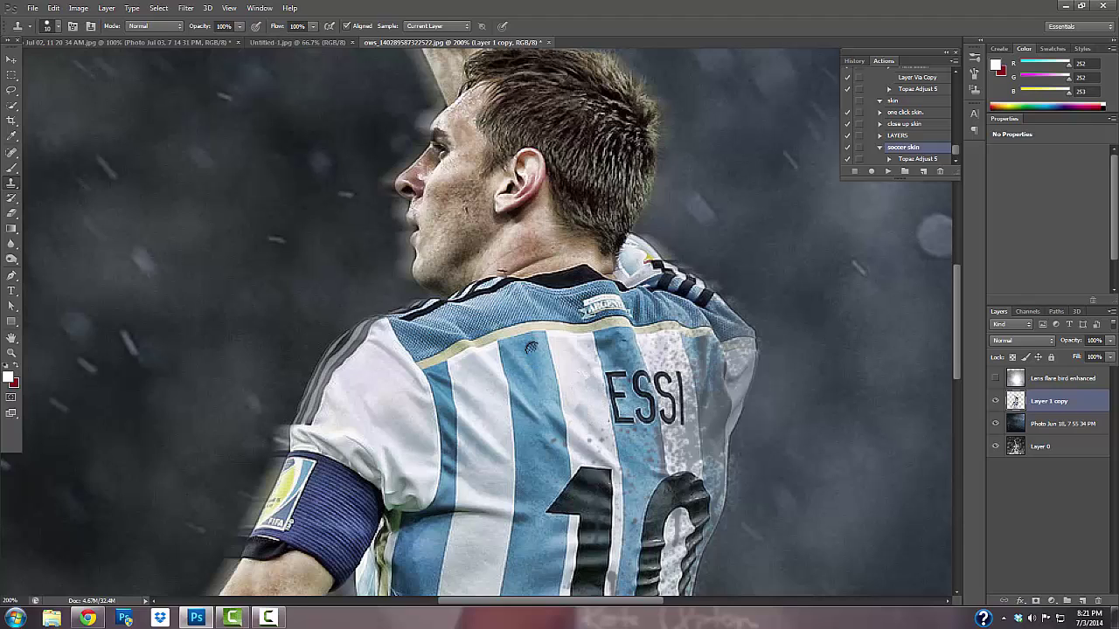
click(628, 420)
drag(612, 398, 614, 374)
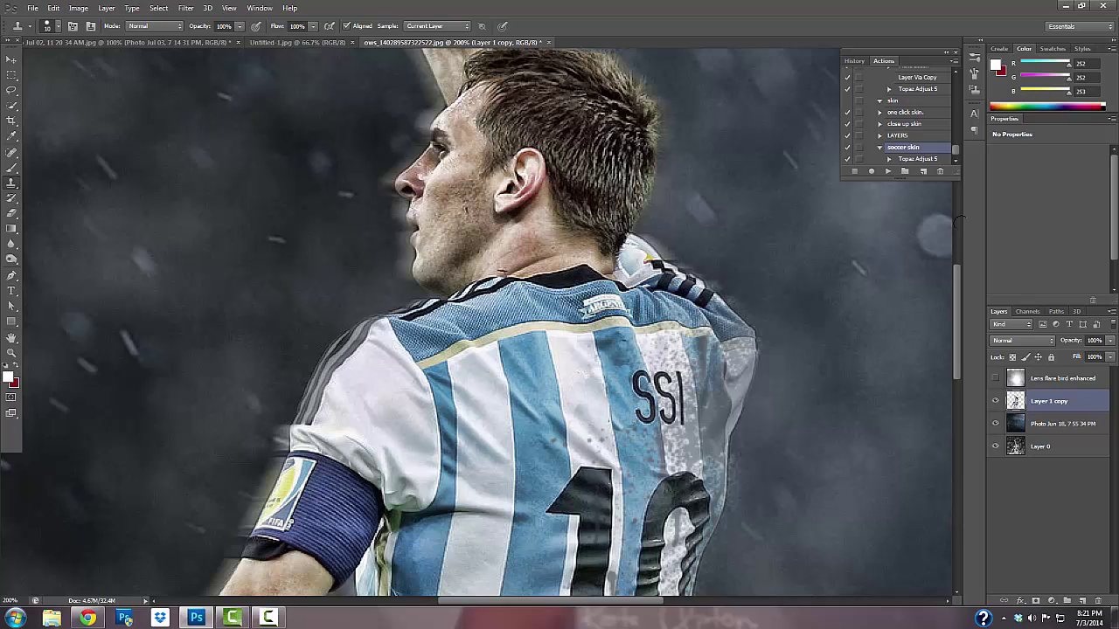
Step: Try to clone jersey fabric over the first S of the name, and undo the strokes
click(638, 416)
click(647, 388)
drag(638, 401, 637, 384)
click(639, 395)
scroll(952, 309, down, 3)
scroll(952, 309, down, 3)
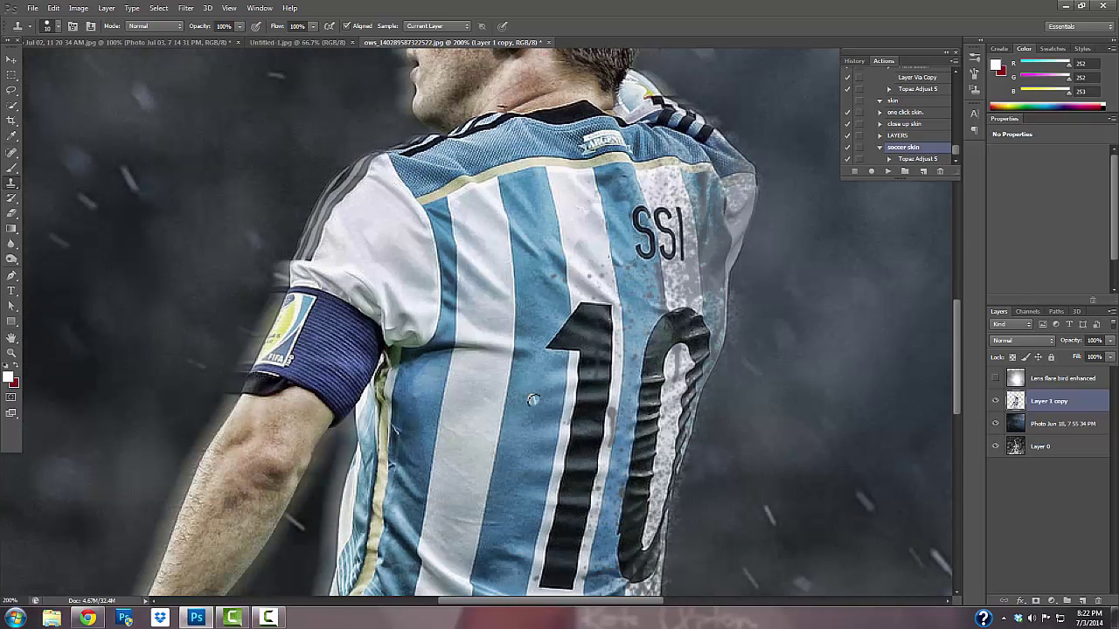
mouse_move(629, 203)
mouse_down()
mouse_move(634, 253)
mouse_move(642, 236)
mouse_move(654, 251)
mouse_move(644, 211)
mouse_up()
key(ctrl+minus)
key(ctrl+minus)
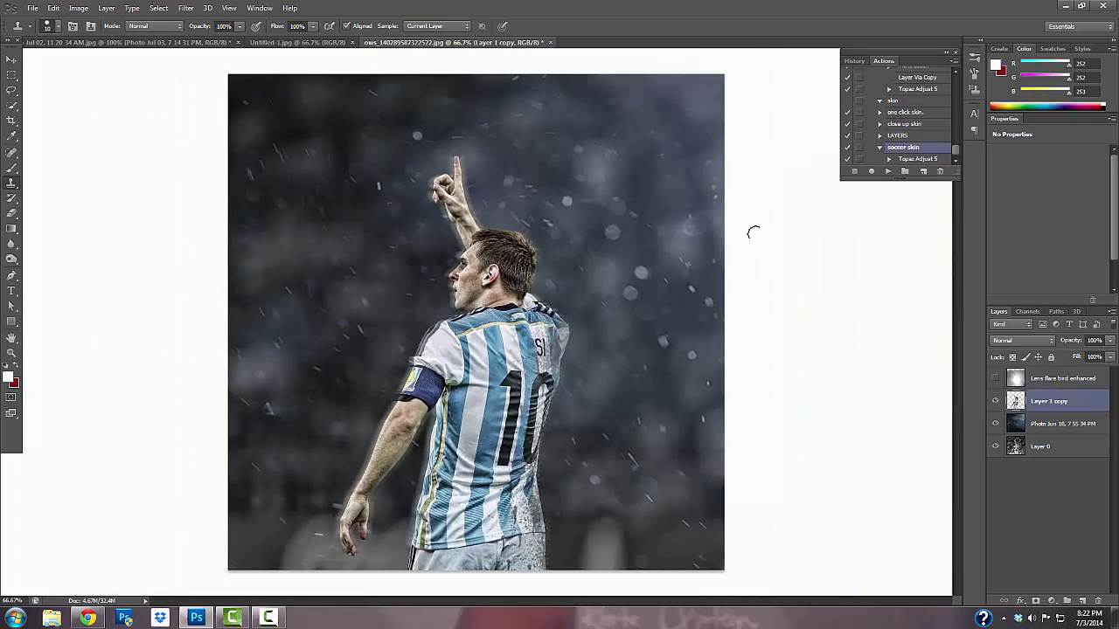
key(ctrl+plus)
key(ctrl+plus)
key(ctrl+alt+z)
key(ctrl+alt+z)
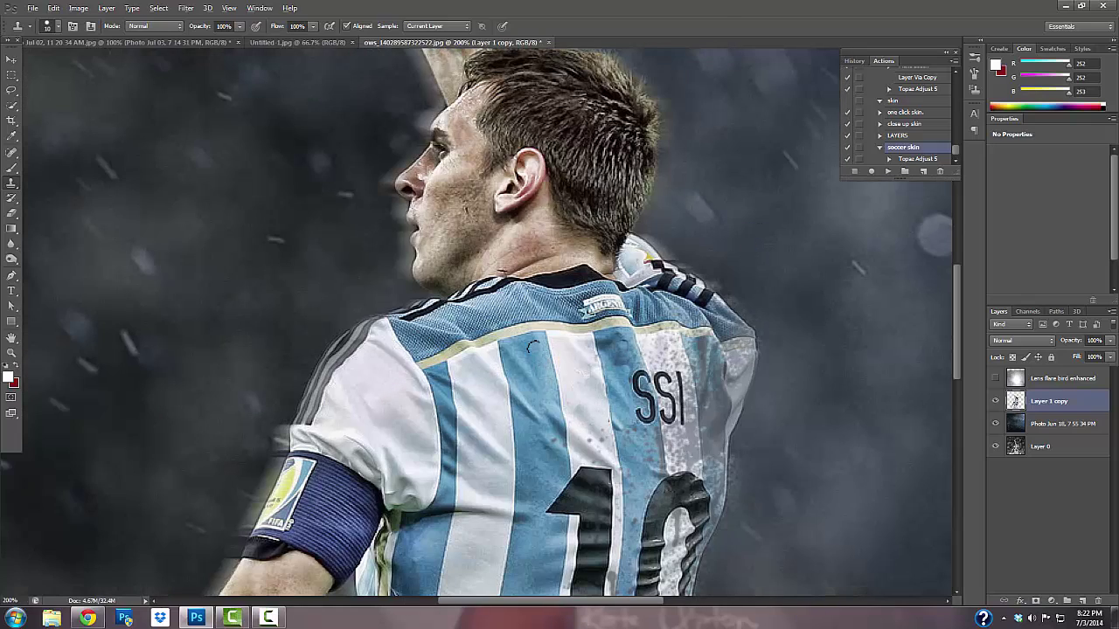
Step: Clone striped jersey fabric over the remaining letters SSI on the player's upper back
mouse_move(636, 371)
mouse_down()
mouse_move(634, 393)
mouse_move(650, 408)
mouse_move(644, 374)
mouse_up()
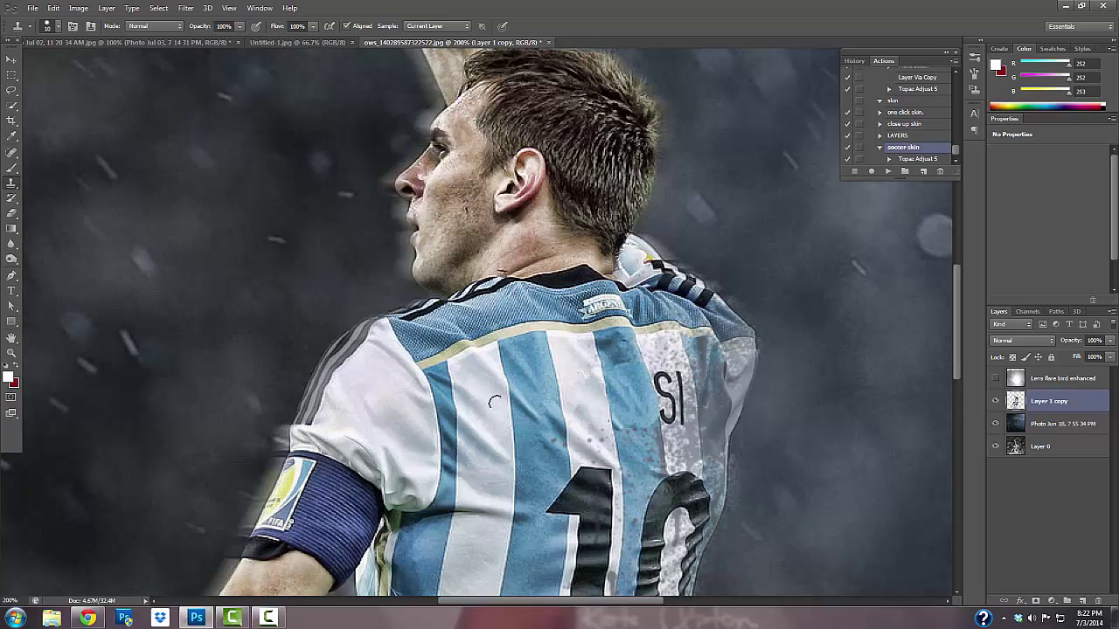
mouse_move(657, 385)
mouse_down()
mouse_move(670, 415)
mouse_move(666, 375)
mouse_move(679, 414)
mouse_up()
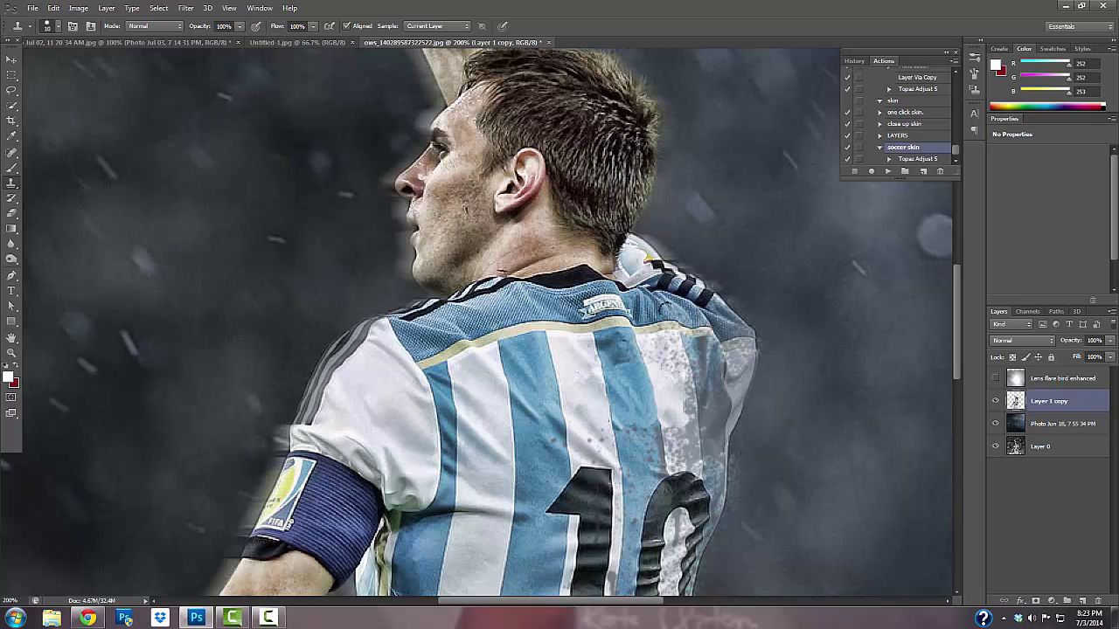
key(ctrl+minus)
key(ctrl+minus)
key(ctrl+minus)
Step: Add the text KING in Arial on the player's upper back, where the name was removed
key(ctrl+plus)
key(ctrl+plus)
key(ctrl+plus)
key(t)
click(572, 396)
click(124, 26)
click(333, 235)
text(KA)
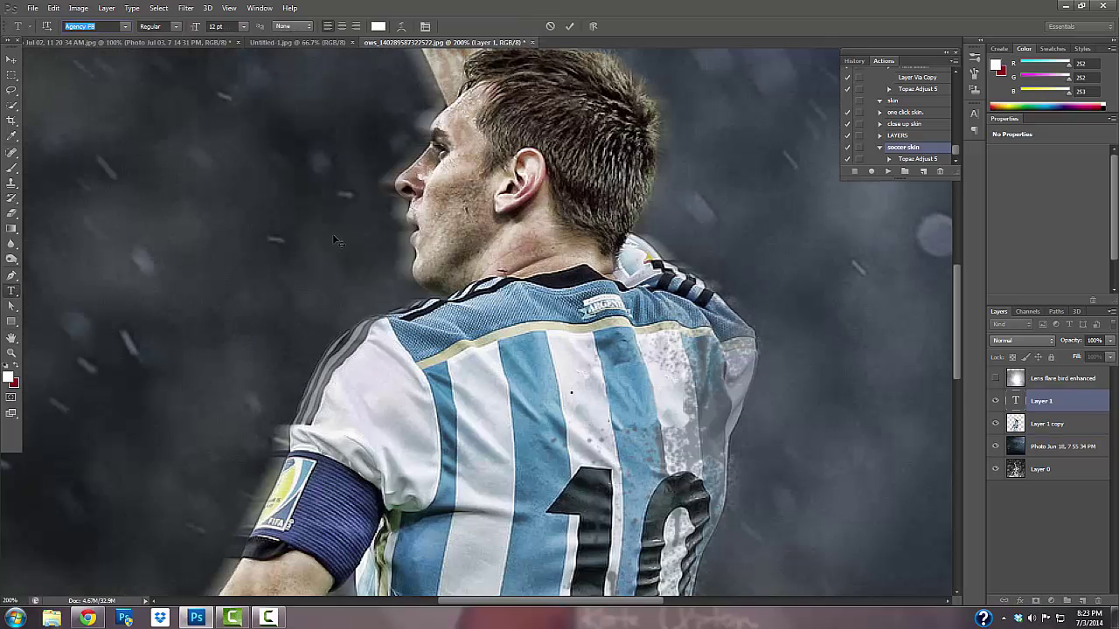
click(124, 26)
click(100, 232)
text(KING)
Step: Set the colour of the KING text to black
right_click(699, 374)
click(574, 220)
click(378, 27)
click(631, 453)
click(892, 306)
double_click(670, 374)
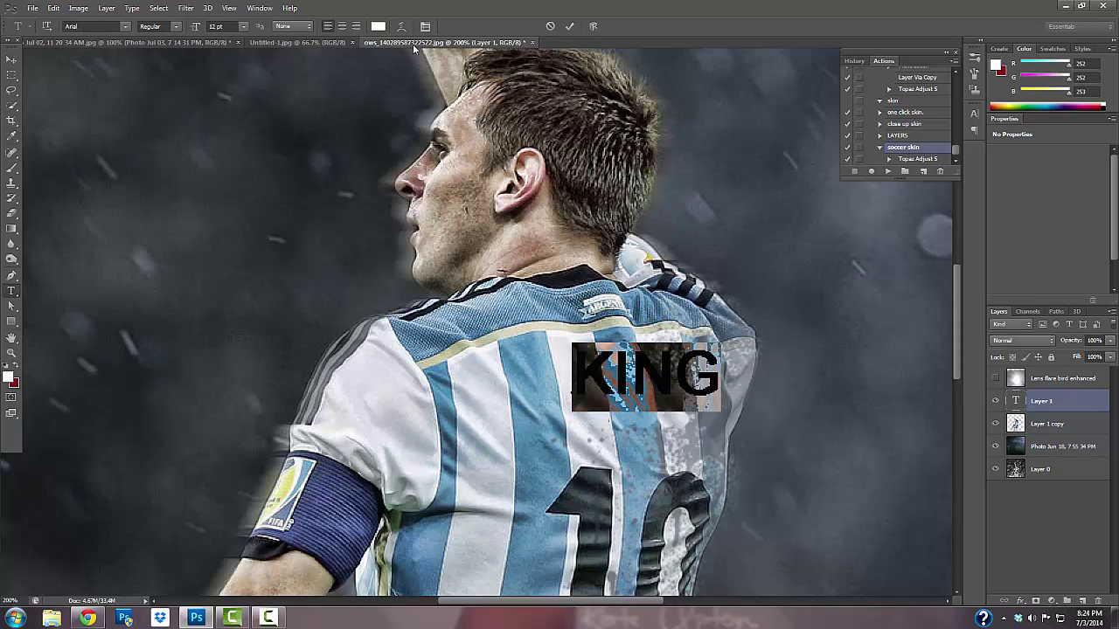
click(378, 25)
click(631, 452)
click(886, 302)
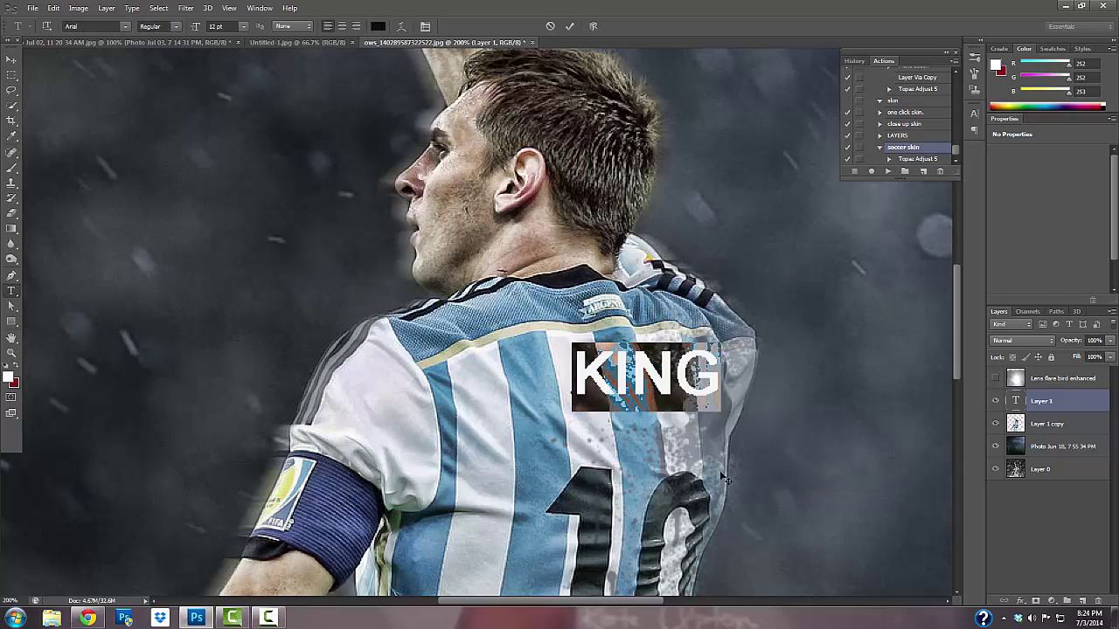
Step: Position the KING text above the number 10, rotate it to -3.68° to follow the shoulders, and apply the transform
drag(669, 450, 618, 467)
click(11, 59)
key(ctrl+t)
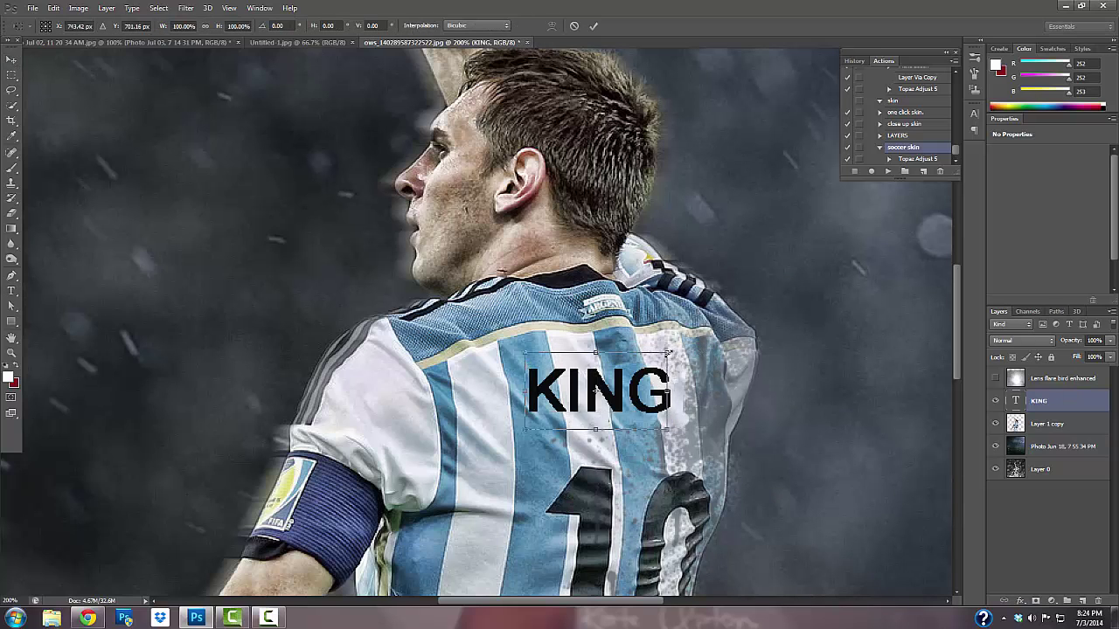
drag(679, 348, 677, 344)
drag(649, 389, 667, 373)
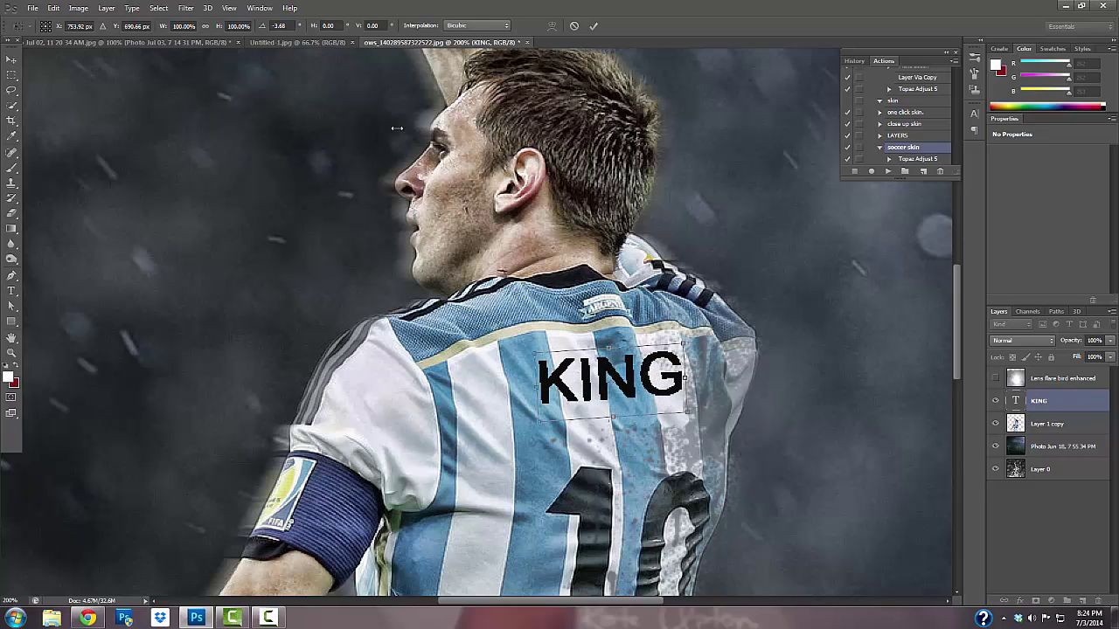
click(11, 290)
click(499, 230)
Step: Change the font style of the KING text to Arial Narrow Bold and commit the edit
click(687, 385)
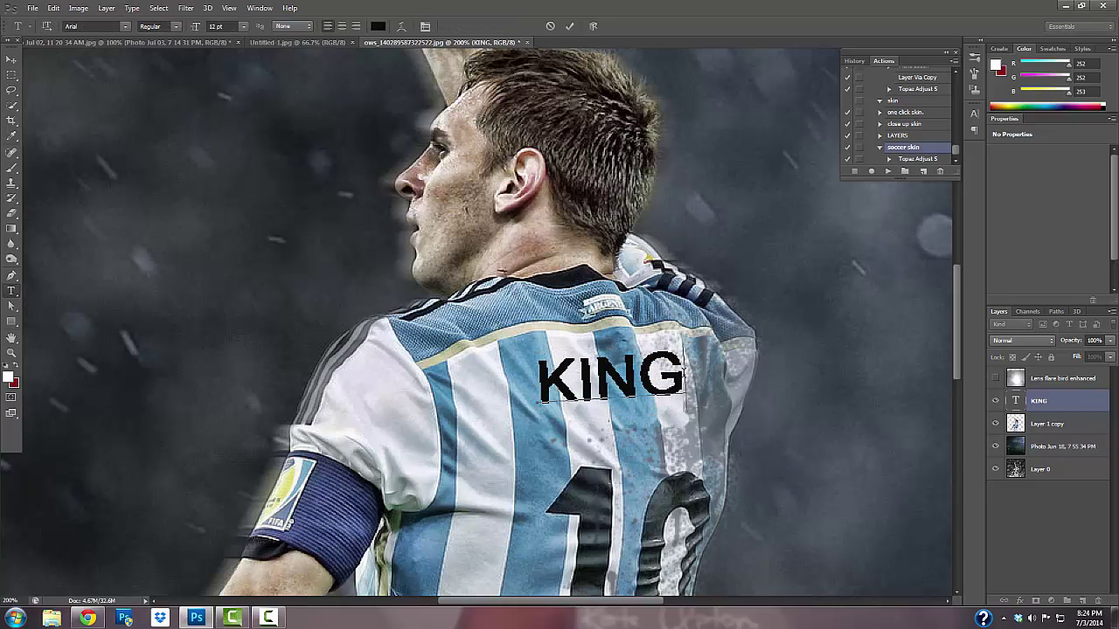
key(ctrl+a)
click(177, 27)
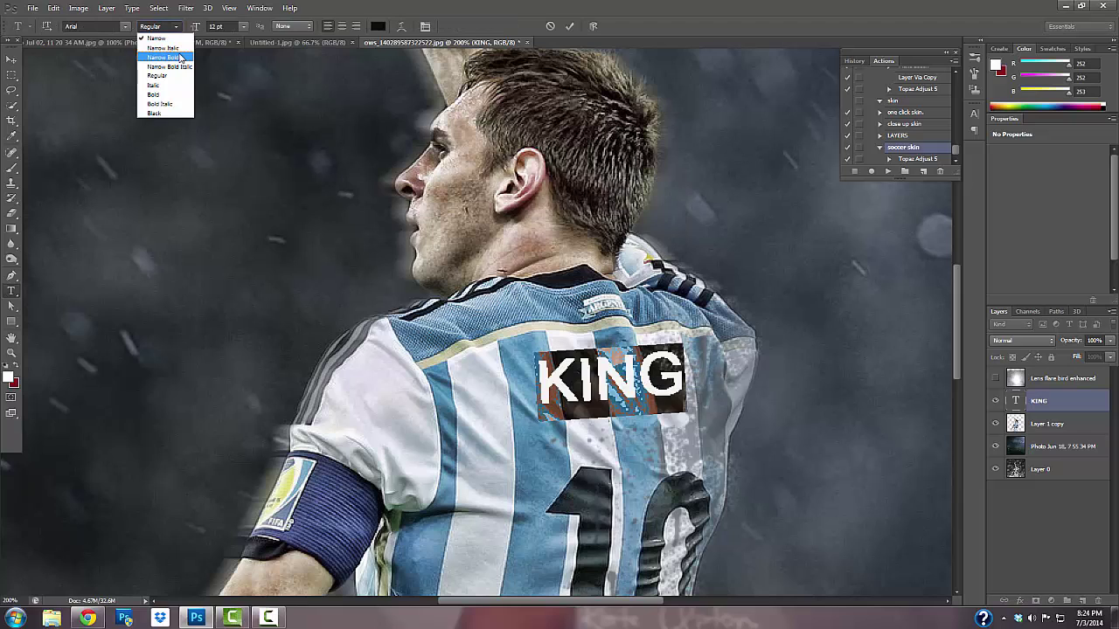
click(175, 40)
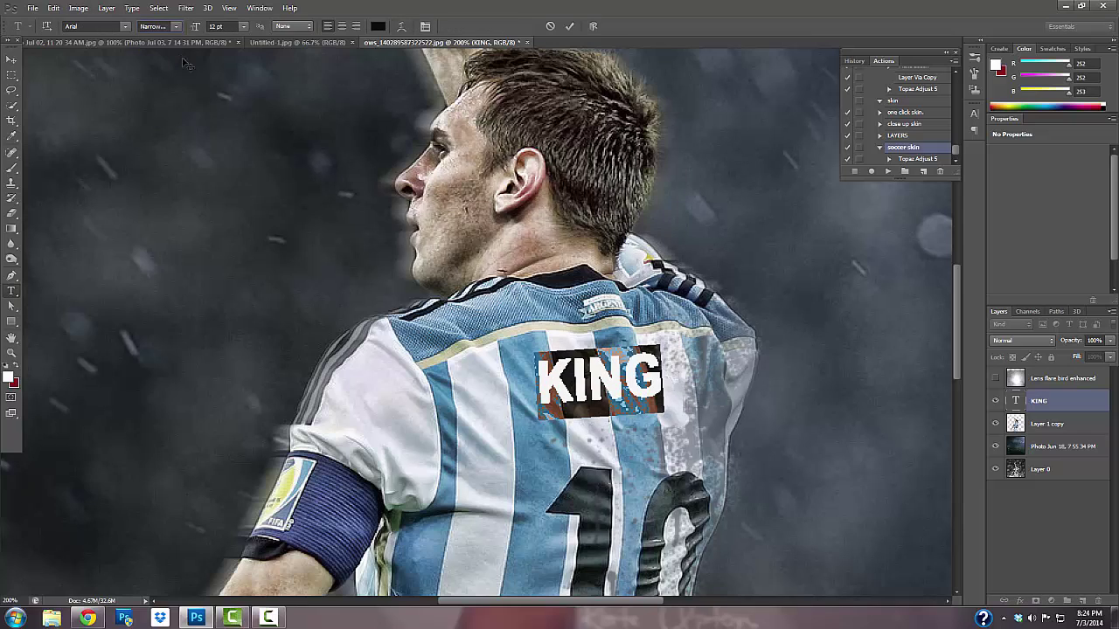
click(569, 26)
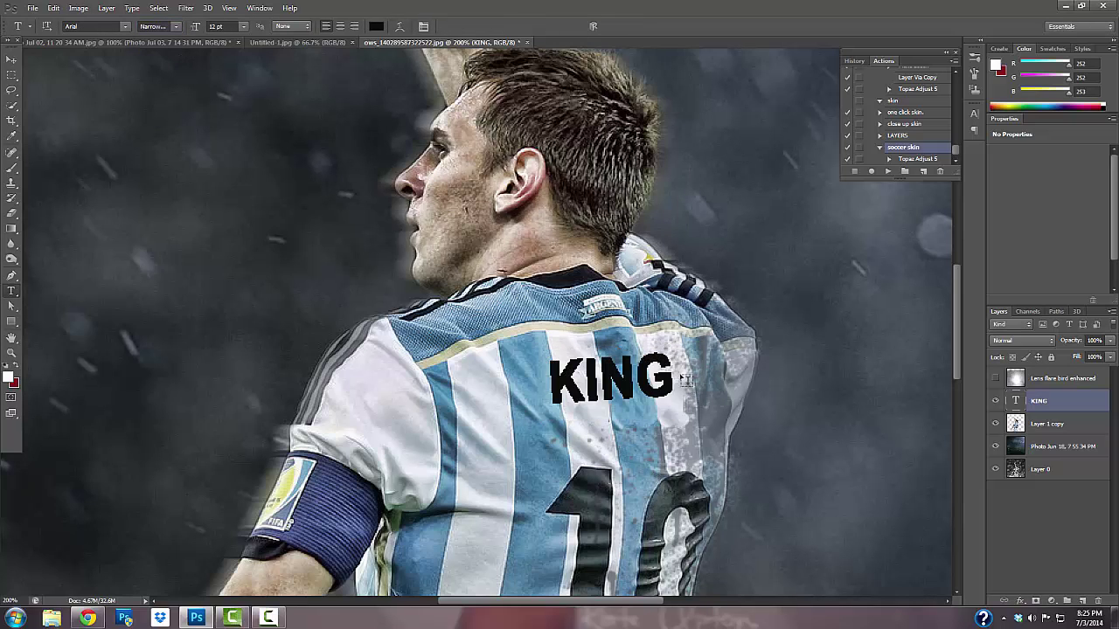
Step: Recolour the KING text to a near-black that matches the number 10 on the jersey
right_click(681, 382)
click(694, 103)
right_click(610, 374)
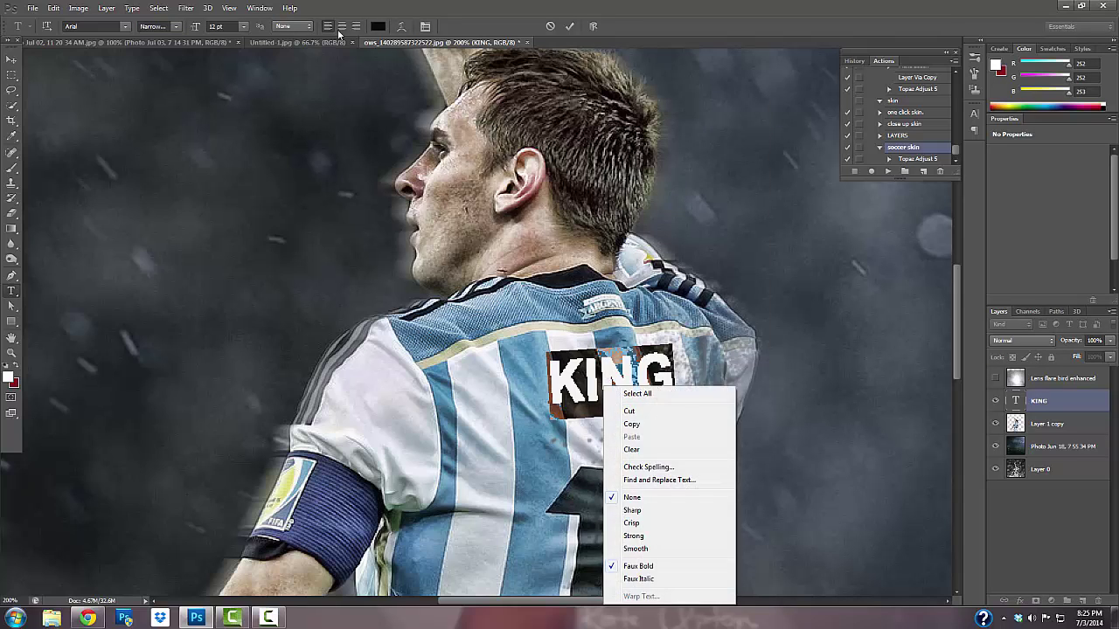
click(378, 27)
click(378, 28)
drag(582, 479, 589, 552)
click(591, 542)
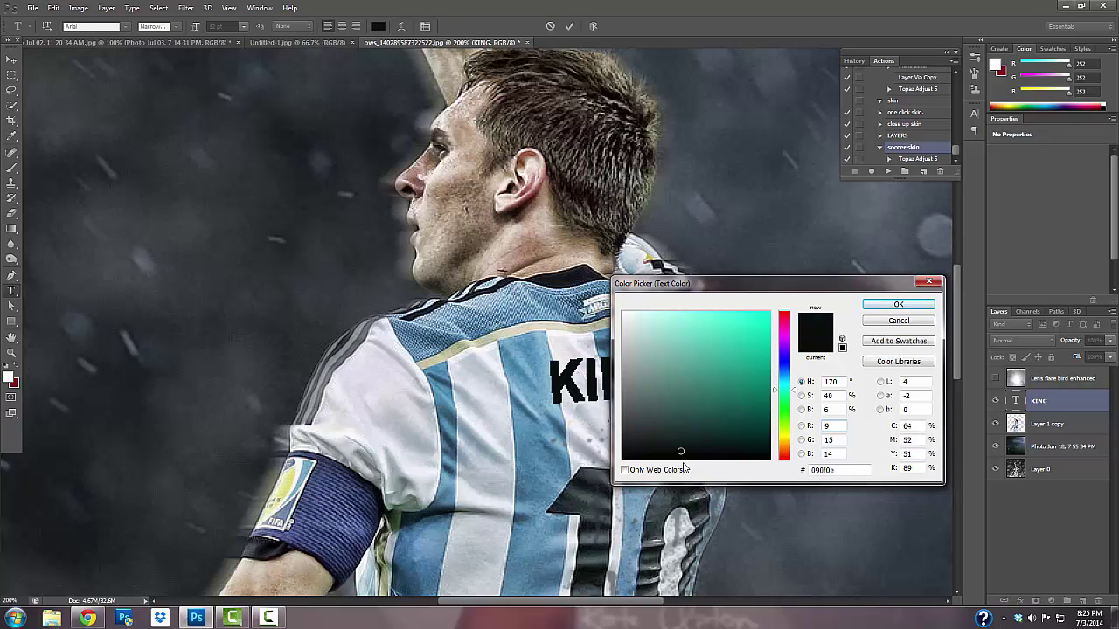
click(651, 445)
click(899, 304)
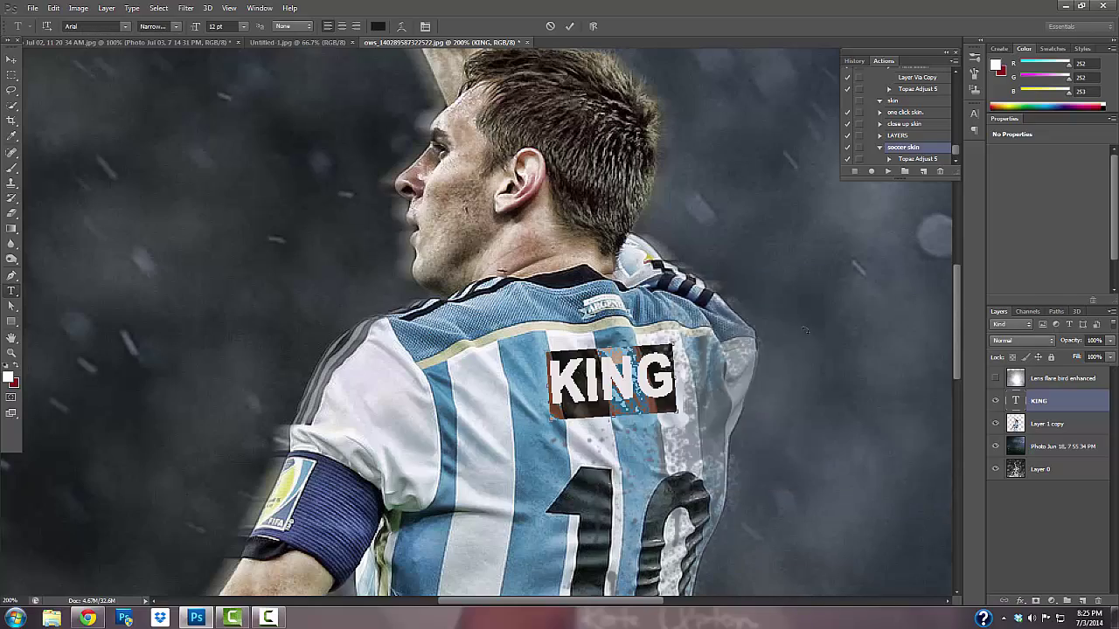
key(ctrl+minus)
key(ctrl+minus)
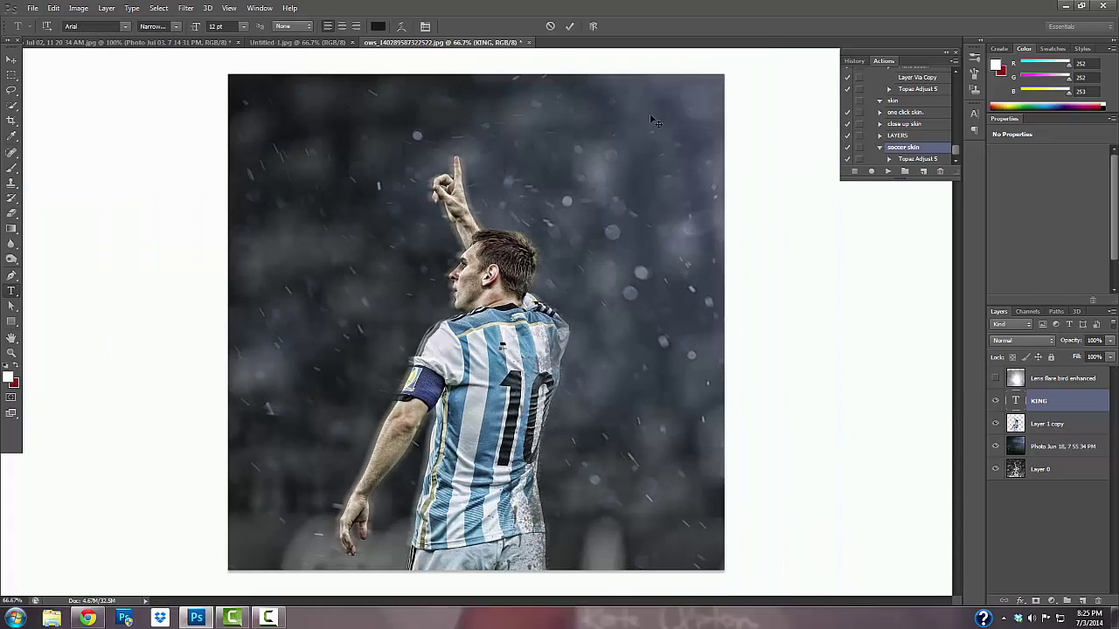
key(ctrl+plus)
key(ctrl+plus)
key(ctrl+plus)
key(ctrl+plus)
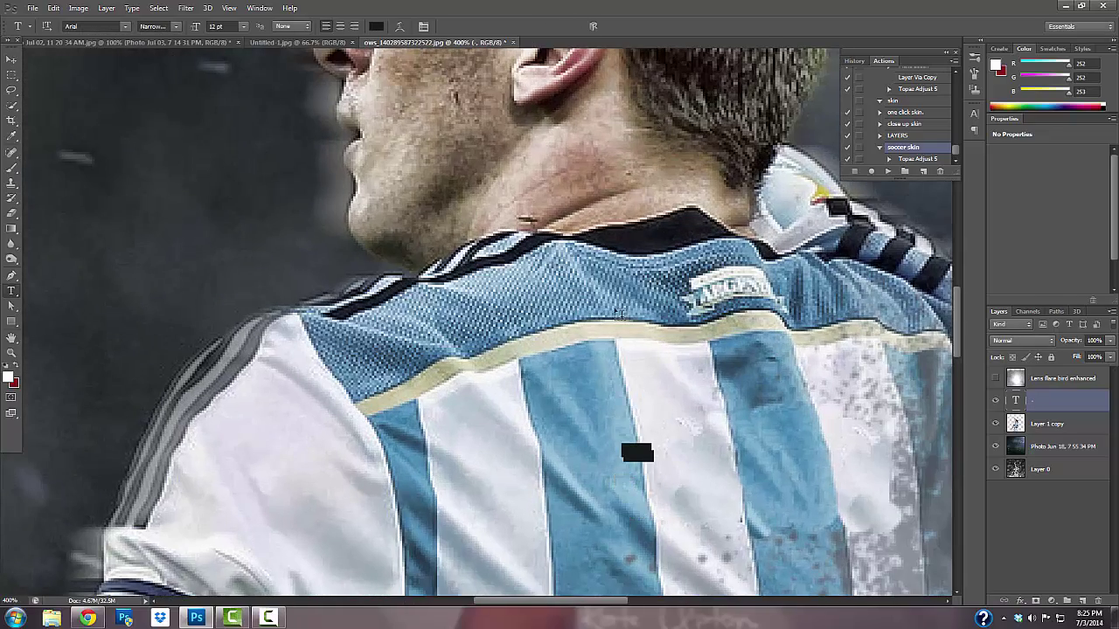
Step: Re-enter KING as the text on the player's upper back and commit it
click(664, 450)
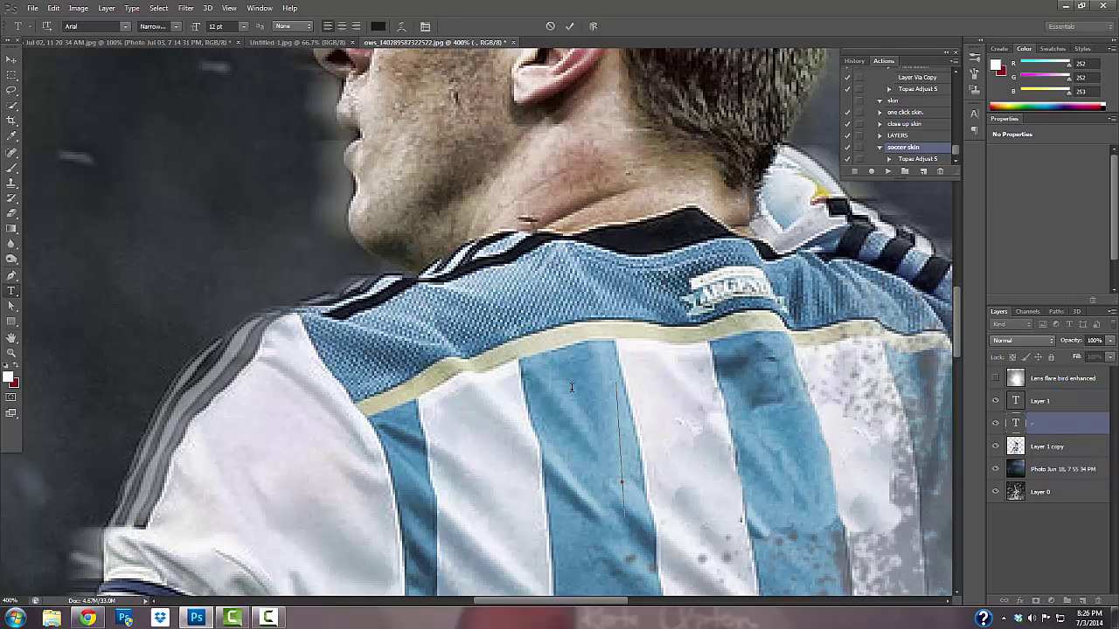
text(KING)
key(ctrl+minus)
key(ctrl+minus)
key(ctrl+minus)
text(-)
key(ctrl+minus)
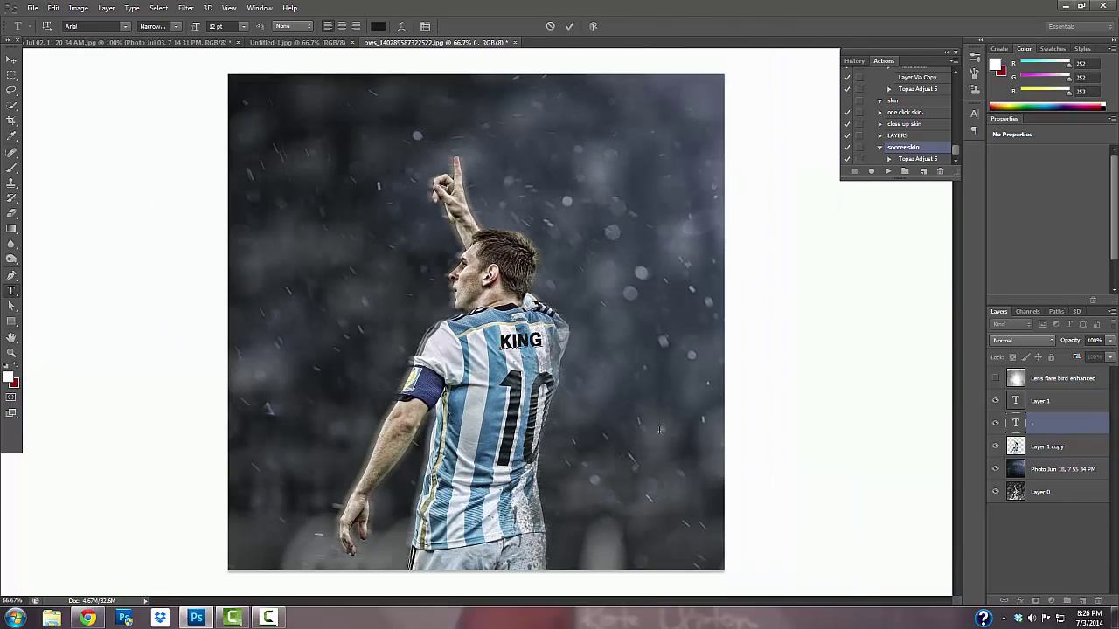
click(569, 25)
Step: Set the blend mode of the KING text layer to Darken
click(1023, 340)
click(1022, 182)
click(1034, 341)
click(1016, 74)
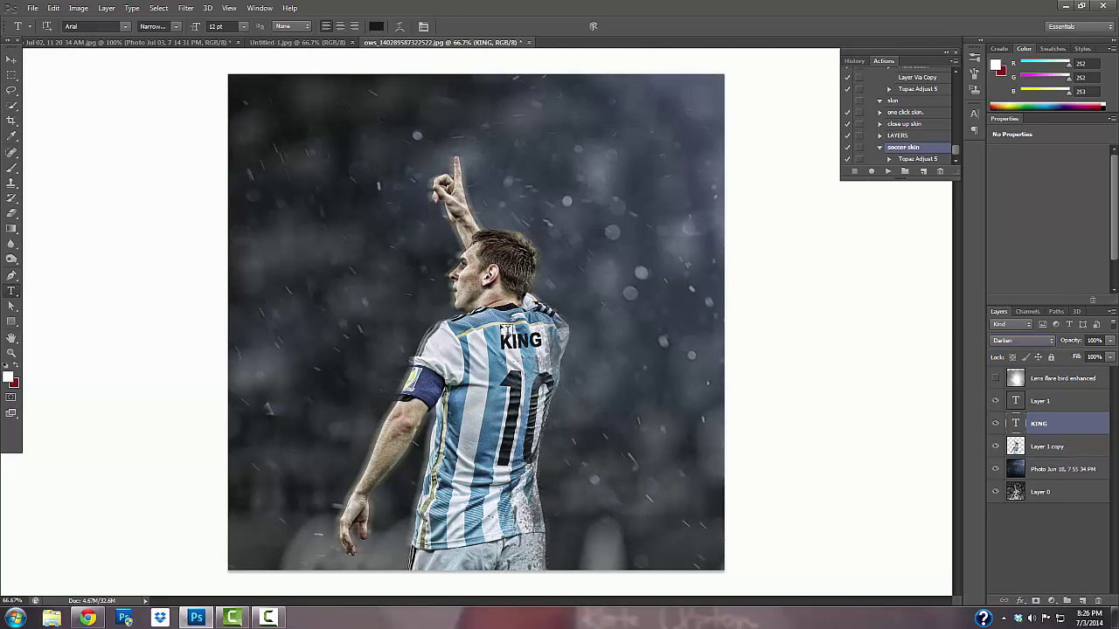
Step: Set the colour of the KING text to the dark grey #212827
key(ctrl+plus)
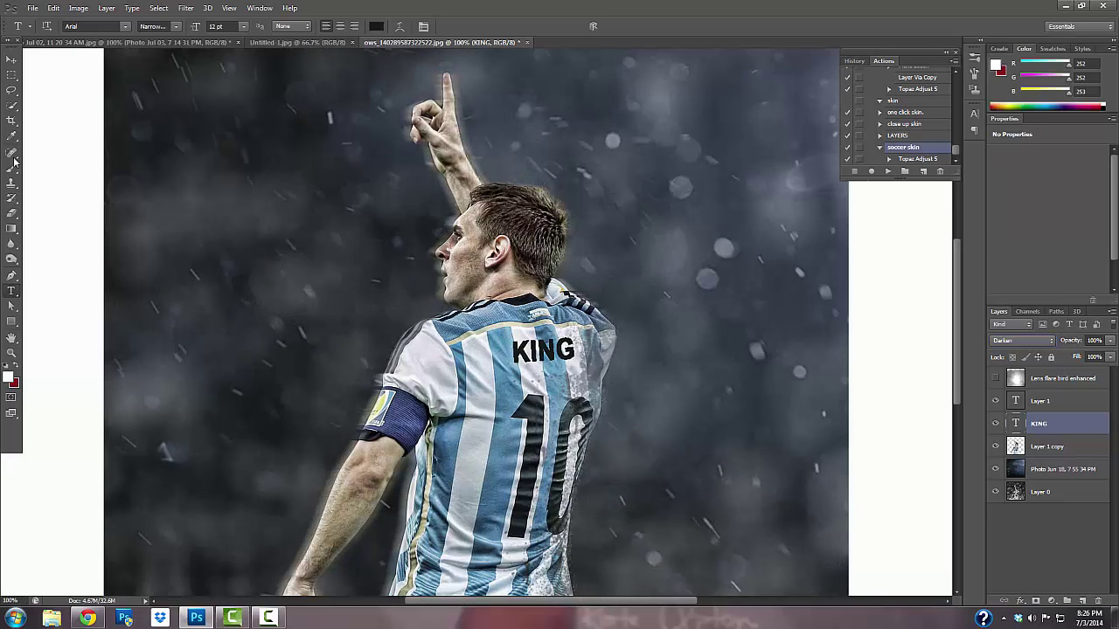
right_click(576, 350)
click(613, 82)
click(378, 27)
click(647, 437)
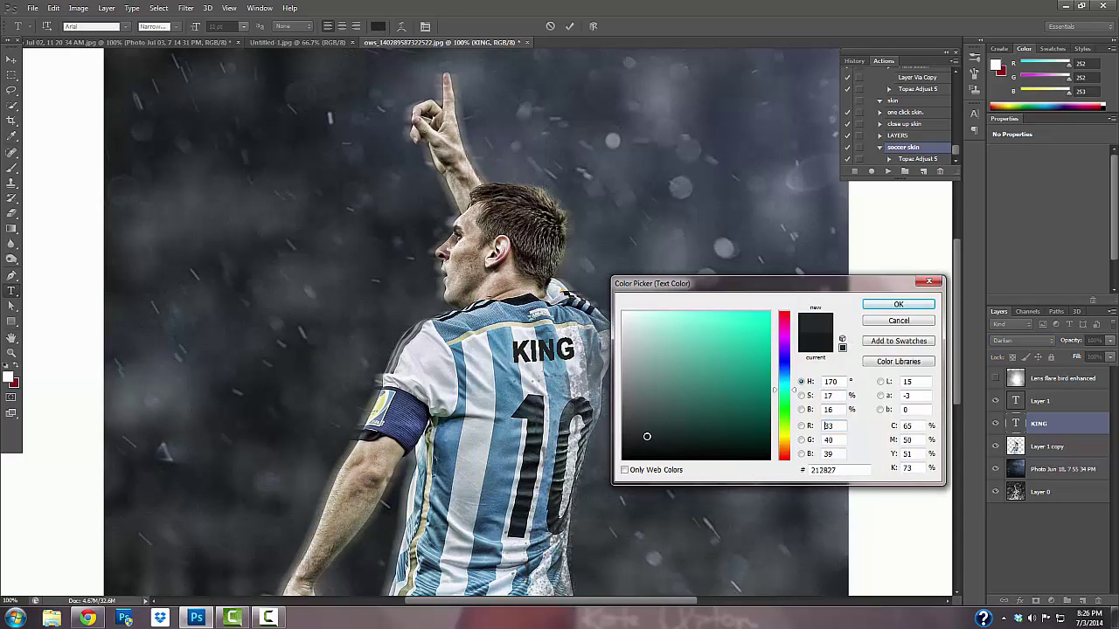
click(893, 304)
Step: Change the font of the KING text to Jersey M54 and commit the edit
click(66, 28)
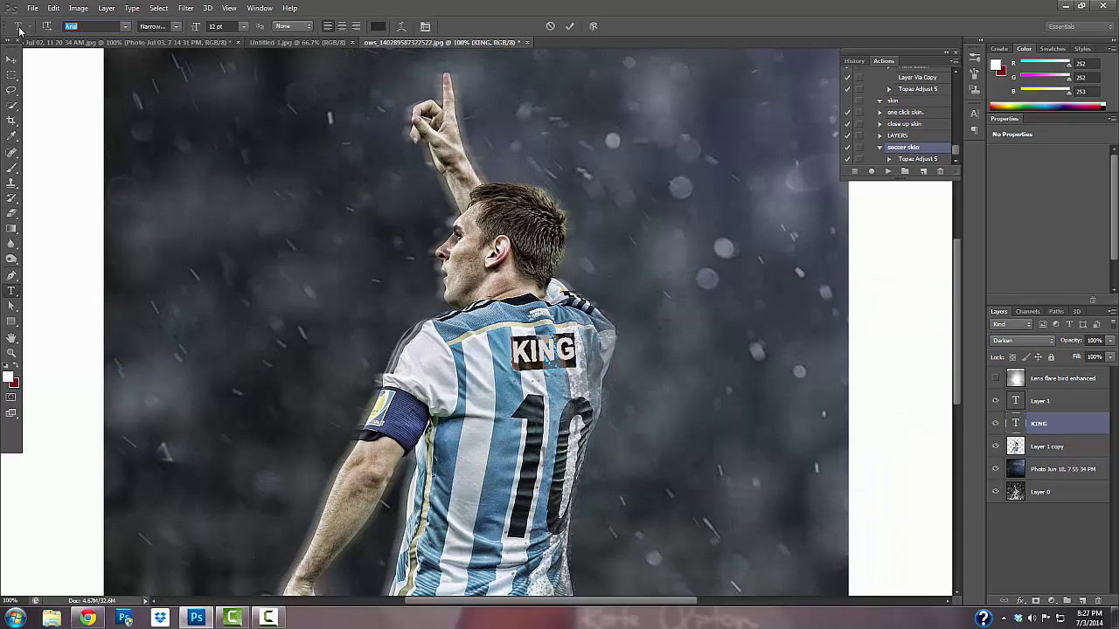
key(Return)
click(569, 27)
key(ctrl+0)
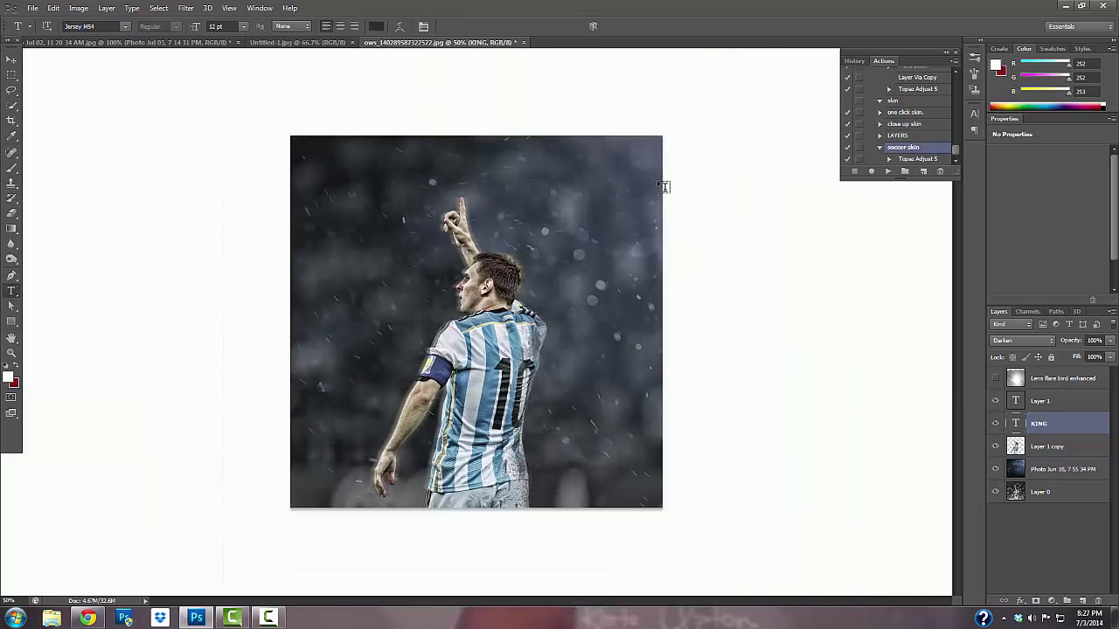
Step: Toggle the Lens flare bird enhanced layer on and off to compare the picture with and without the glow
click(996, 378)
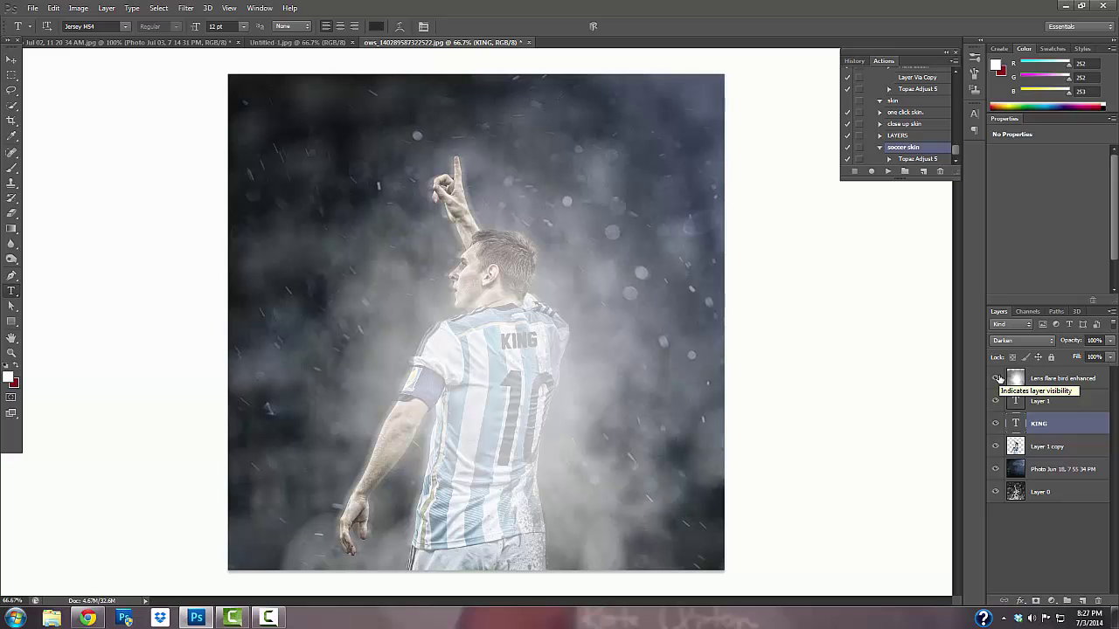
click(995, 377)
click(995, 378)
click(994, 378)
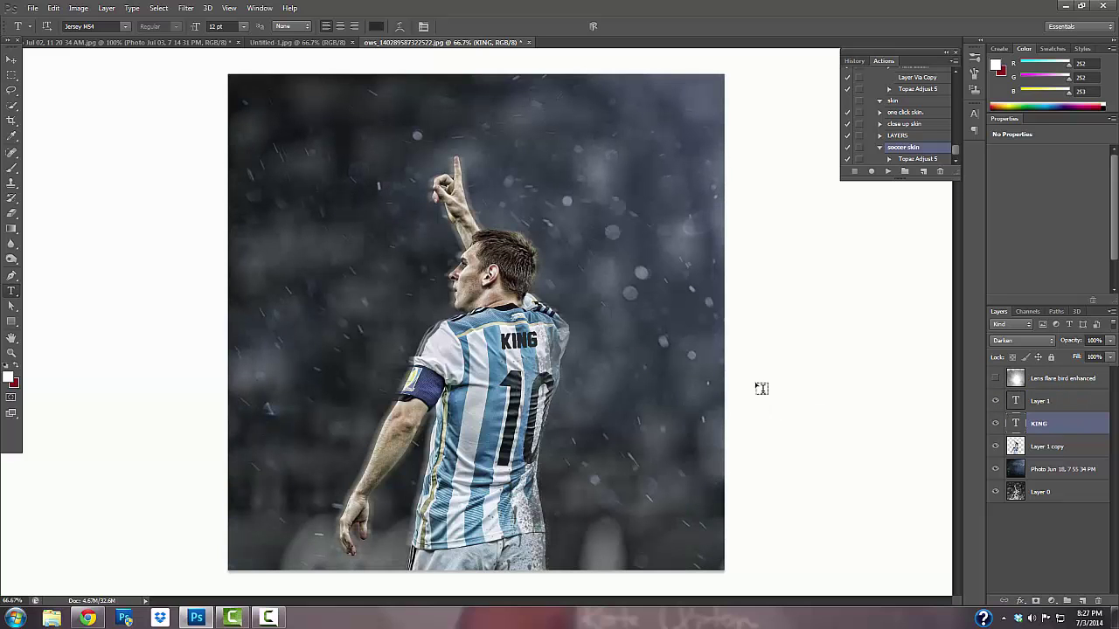
Step: Set the colour of the KING text to #1a1b1b and commit the edit
right_click(516, 334)
click(541, 341)
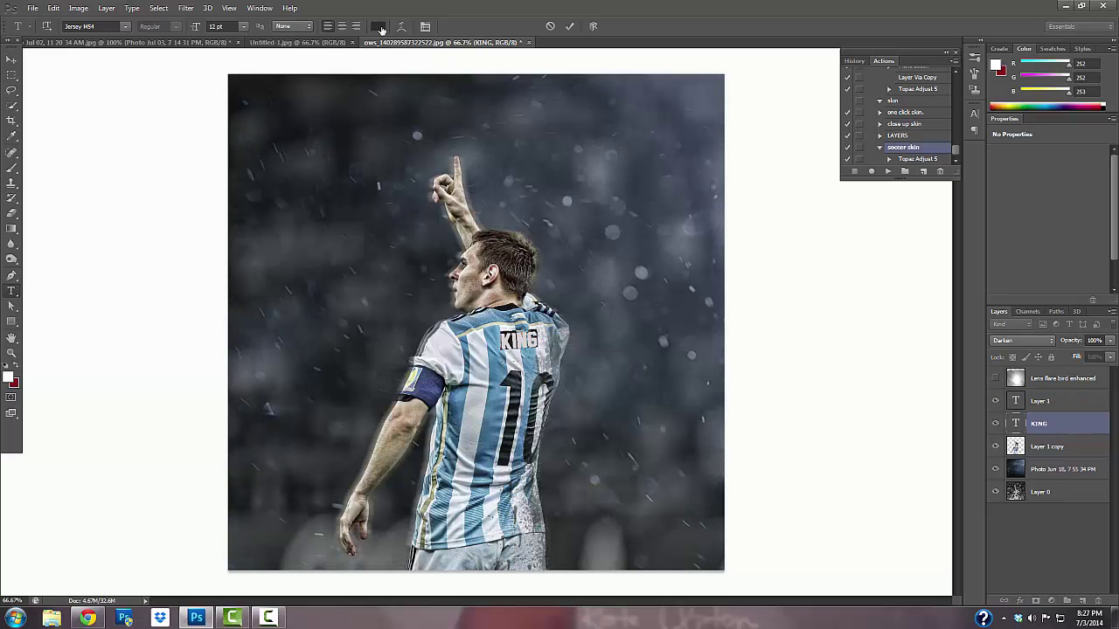
click(376, 26)
click(669, 457)
mouse_move(668, 456)
mouse_down()
mouse_move(642, 402)
mouse_move(644, 367)
mouse_move(643, 459)
mouse_move(623, 403)
mouse_up()
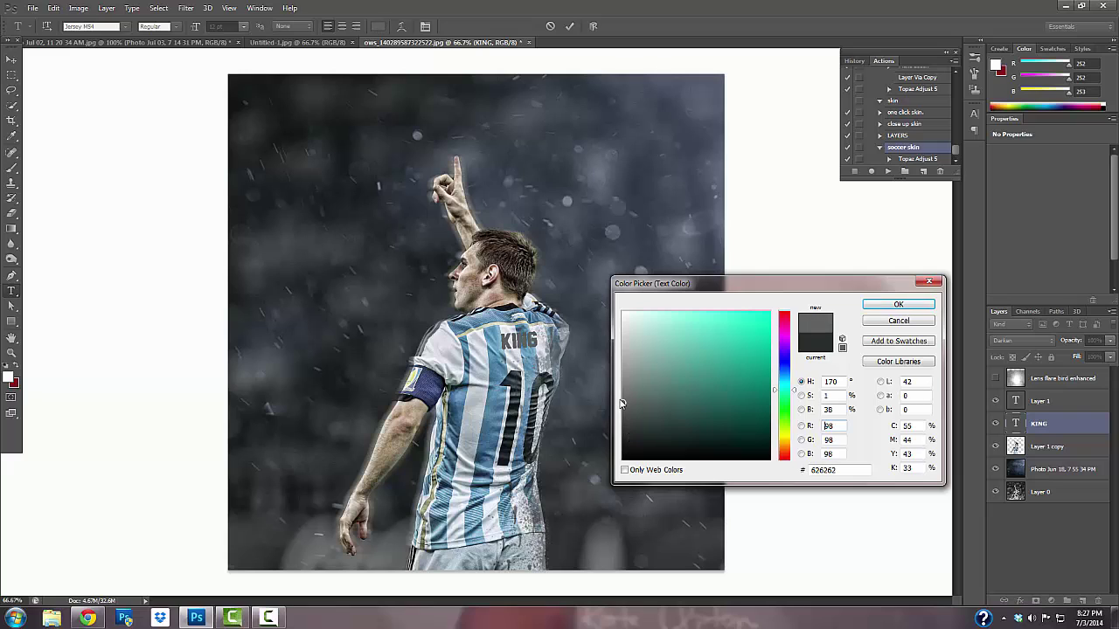
click(630, 444)
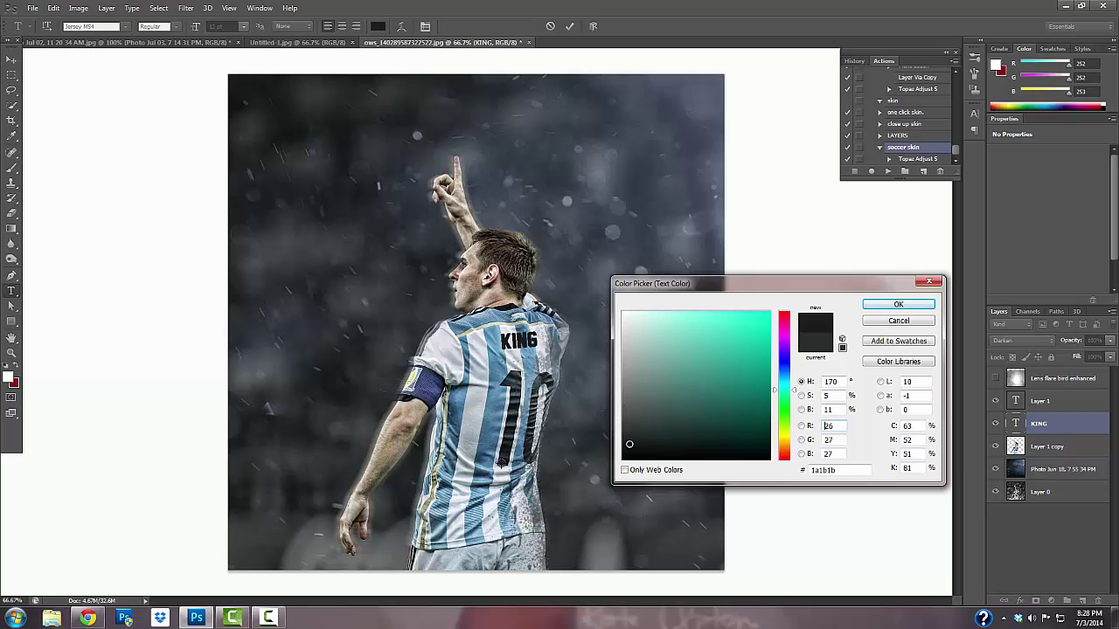
click(898, 304)
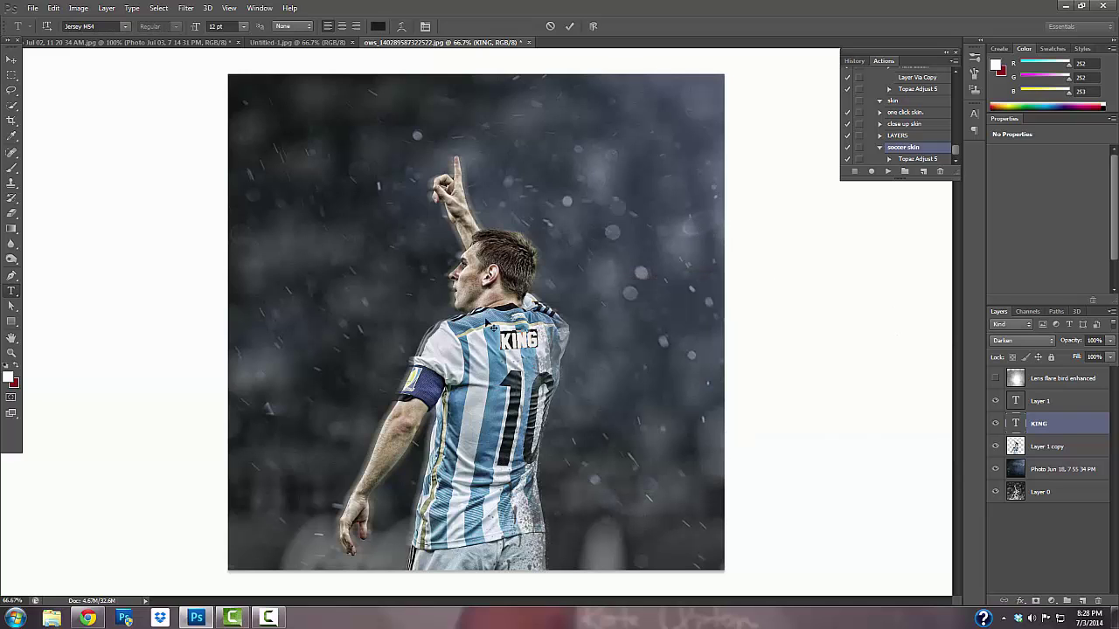
click(570, 25)
Step: Adjust the KING text with Free Transform and move it so it sits centred above the number 10
key(ctrl+t)
drag(539, 329, 596, 335)
click(595, 26)
click(11, 353)
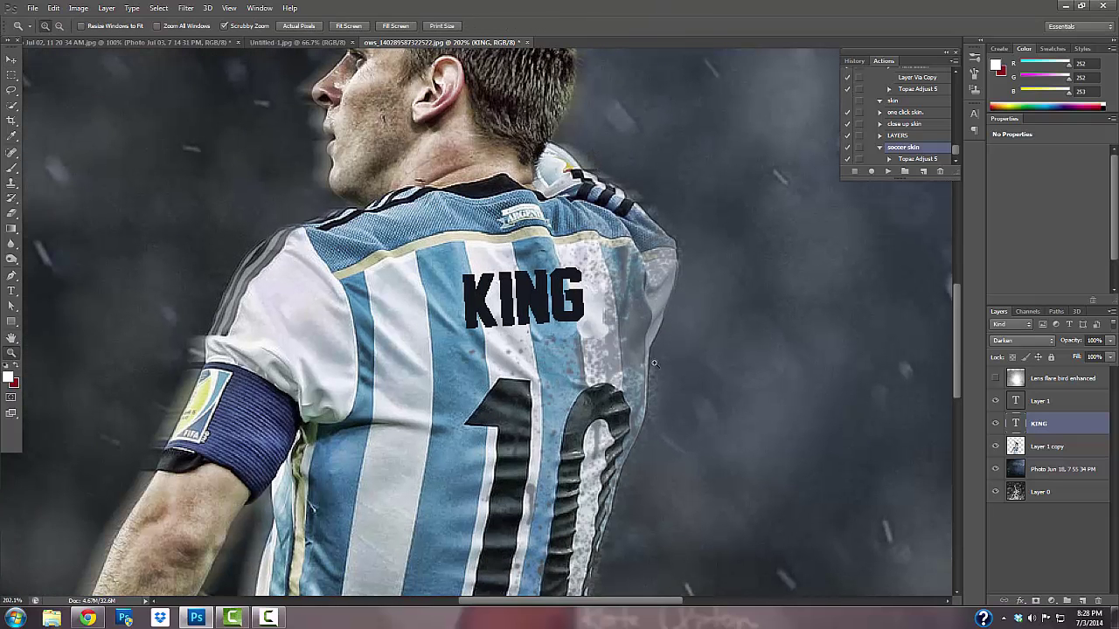
key(v)
drag(503, 294, 520, 304)
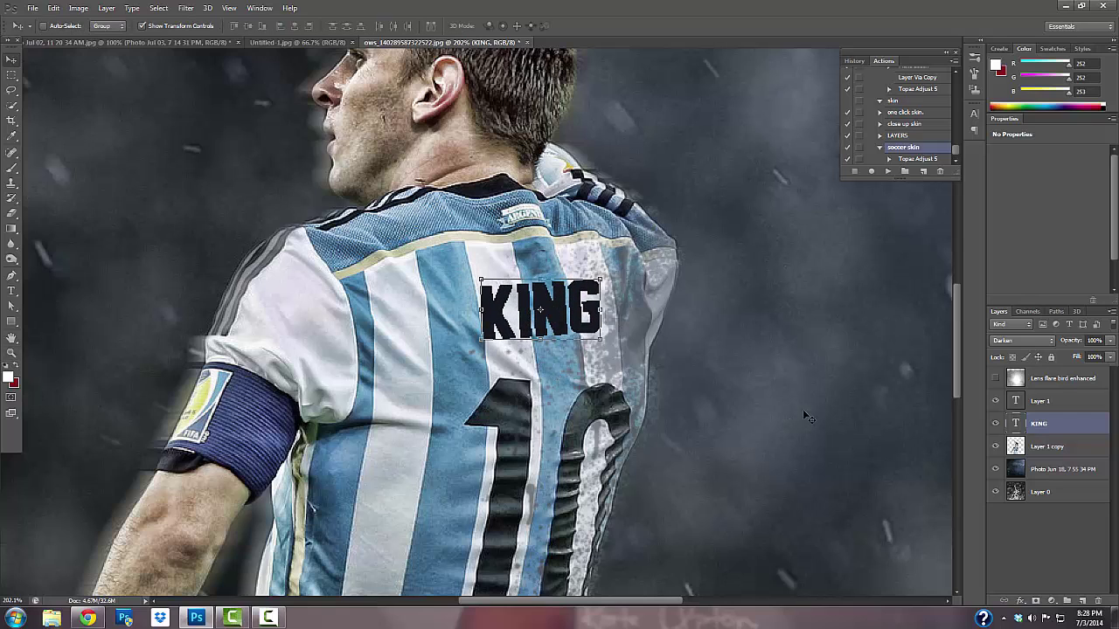
Step: Rasterize the KING text layer by applying the Dodge tool to the lettering
click(9, 215)
right_click(10, 152)
right_click(10, 183)
right_click(11, 199)
right_click(10, 214)
right_click(10, 229)
right_click(10, 245)
right_click(11, 260)
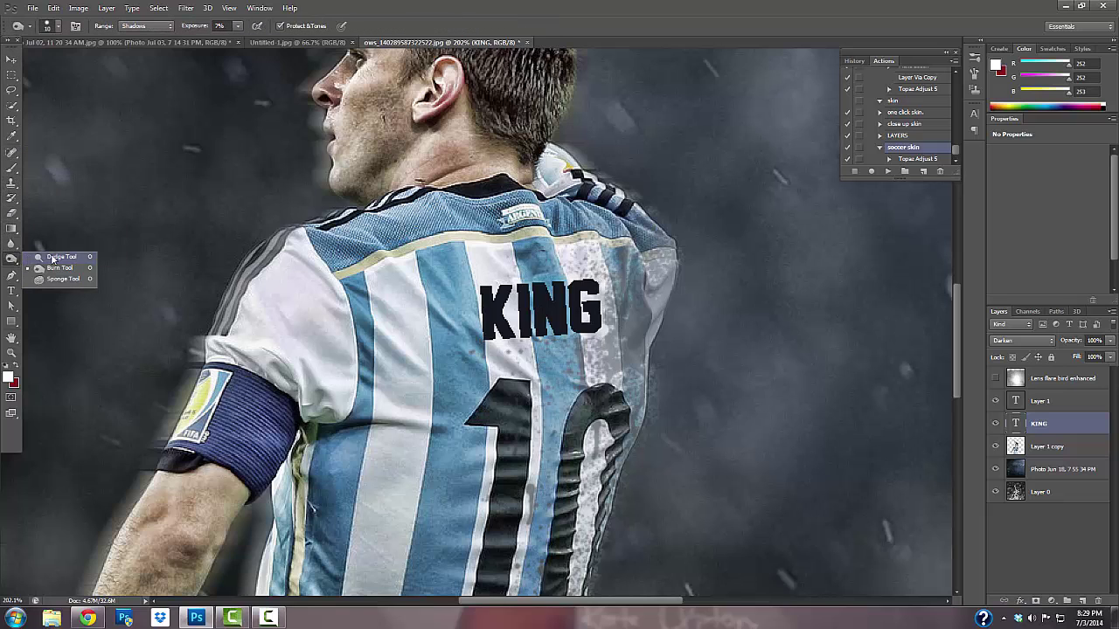
click(53, 257)
click(525, 307)
key(Return)
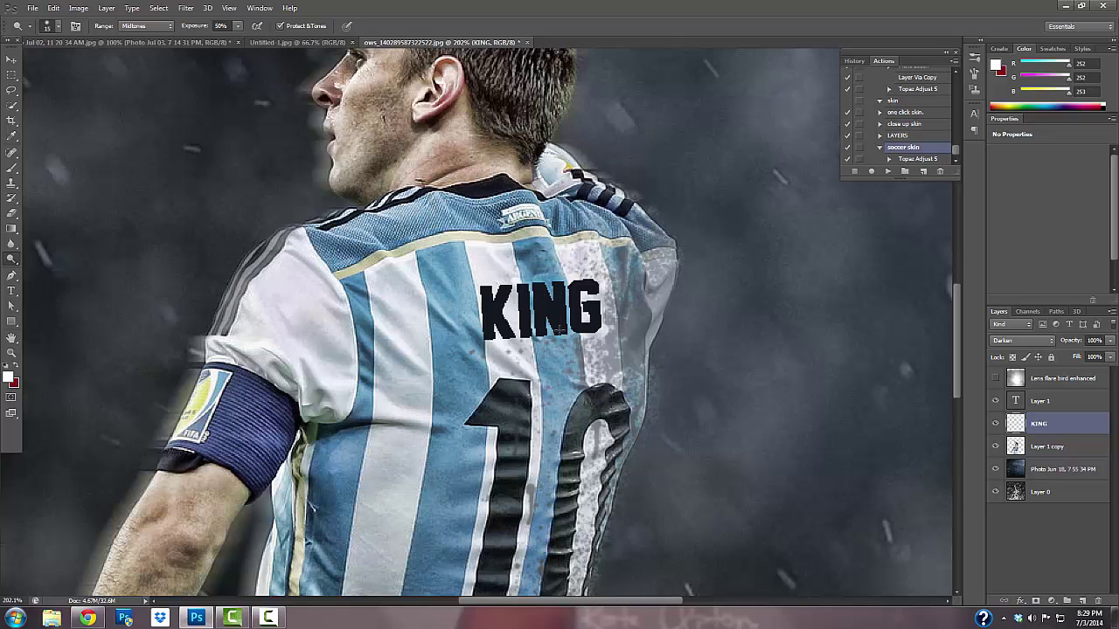
Step: Switch to the Eraser with a smaller brush tip and add an empty layer above the KING layer
click(11, 214)
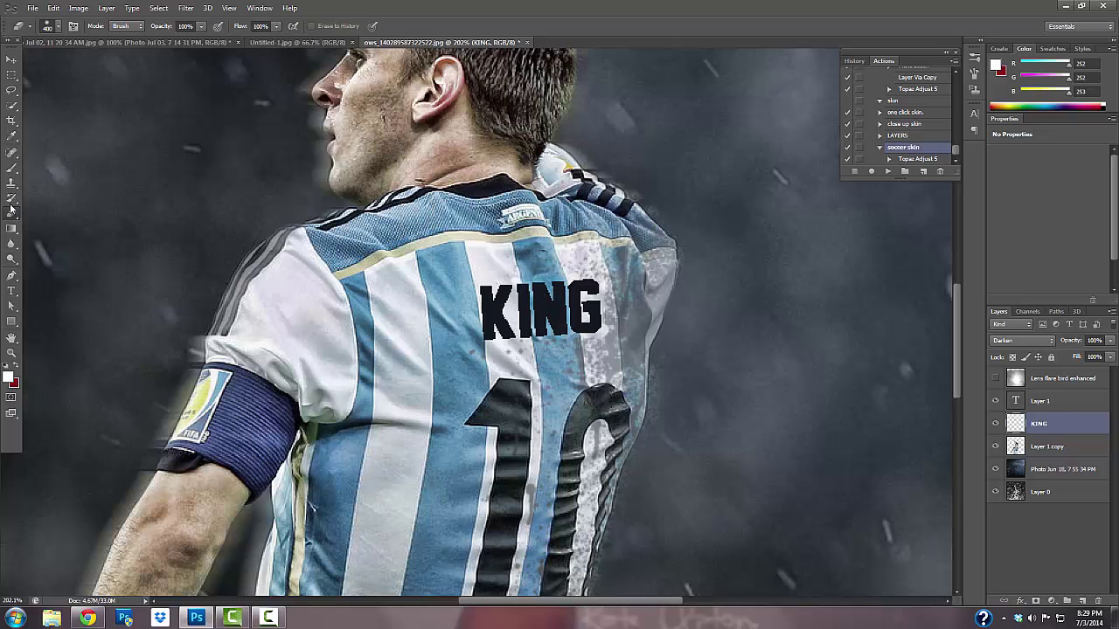
click(50, 27)
click(65, 239)
click(1083, 599)
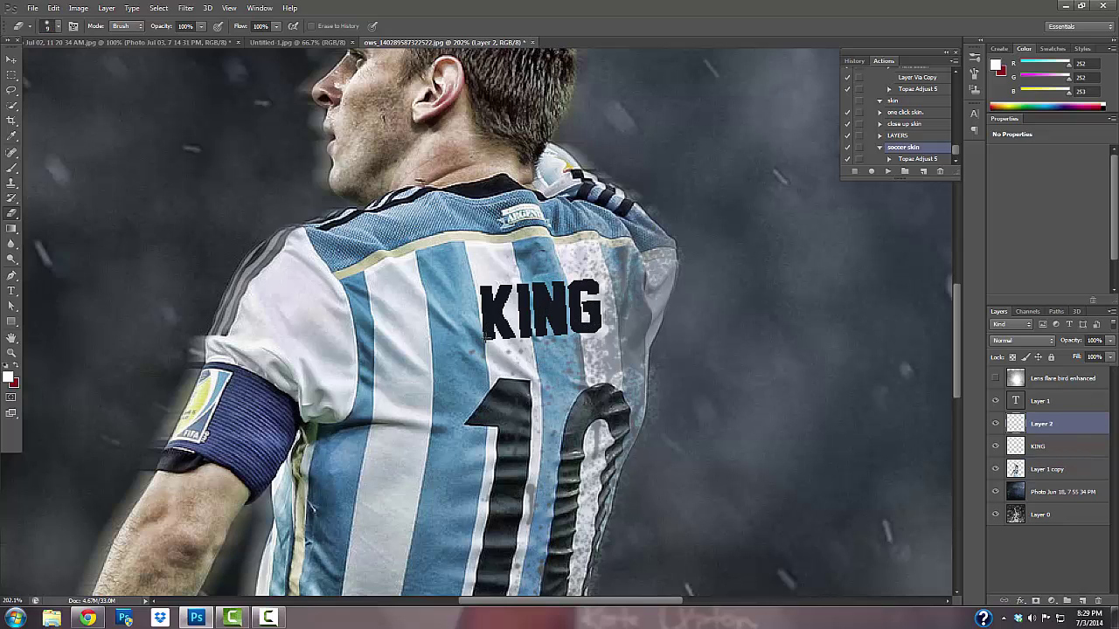
Step: Lower the Eraser opacity to 49% and partially erase the KING lettering for a worn look
click(1031, 451)
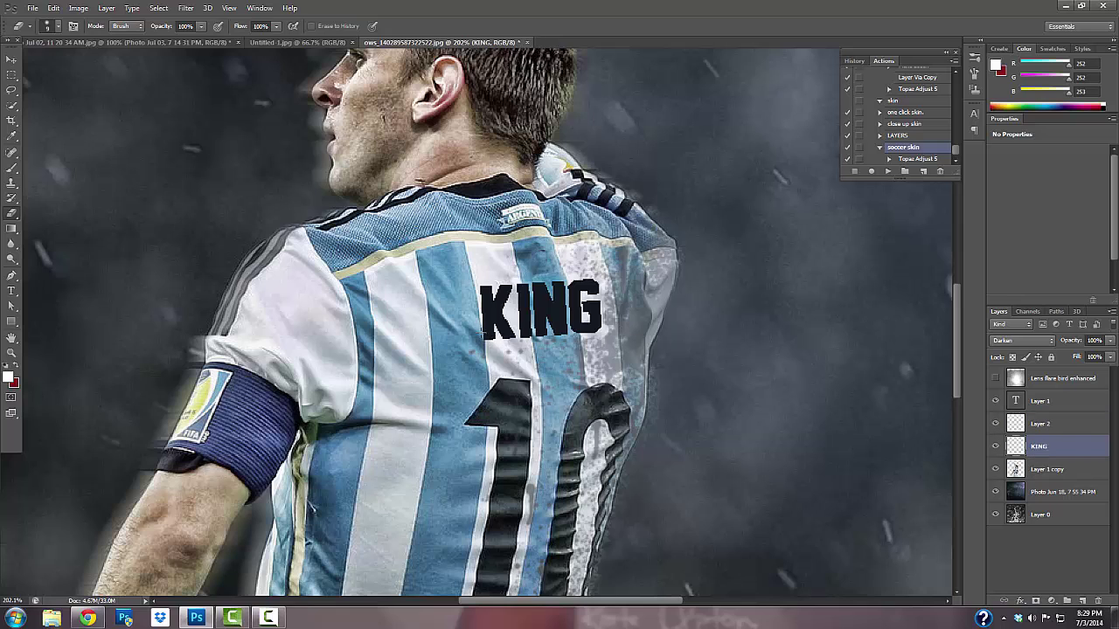
click(56, 25)
click(305, 254)
click(201, 26)
drag(199, 40, 175, 41)
click(480, 333)
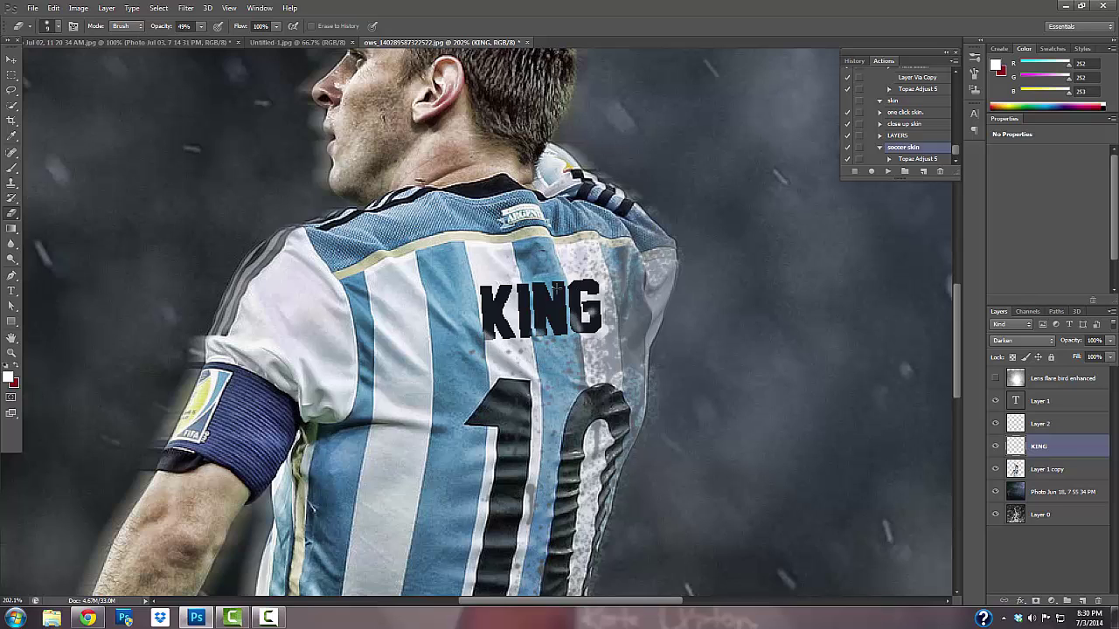
Step: Show the Lens flare bird enhanced layer over the whole composition
key(ctrl+minus)
key(ctrl+minus)
key(ctrl+minus)
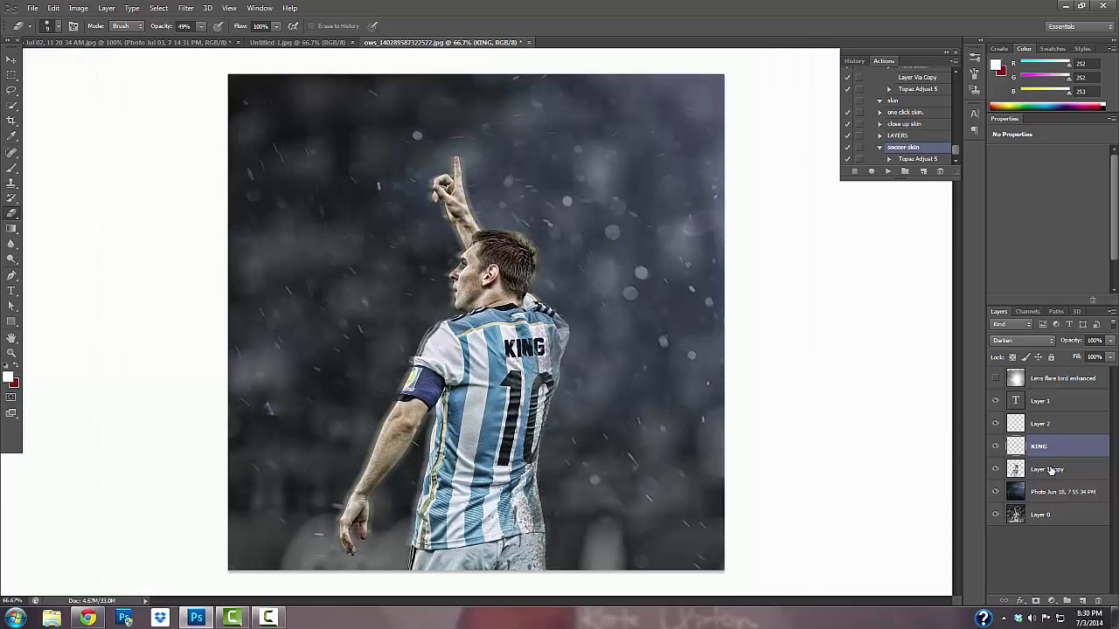
click(995, 379)
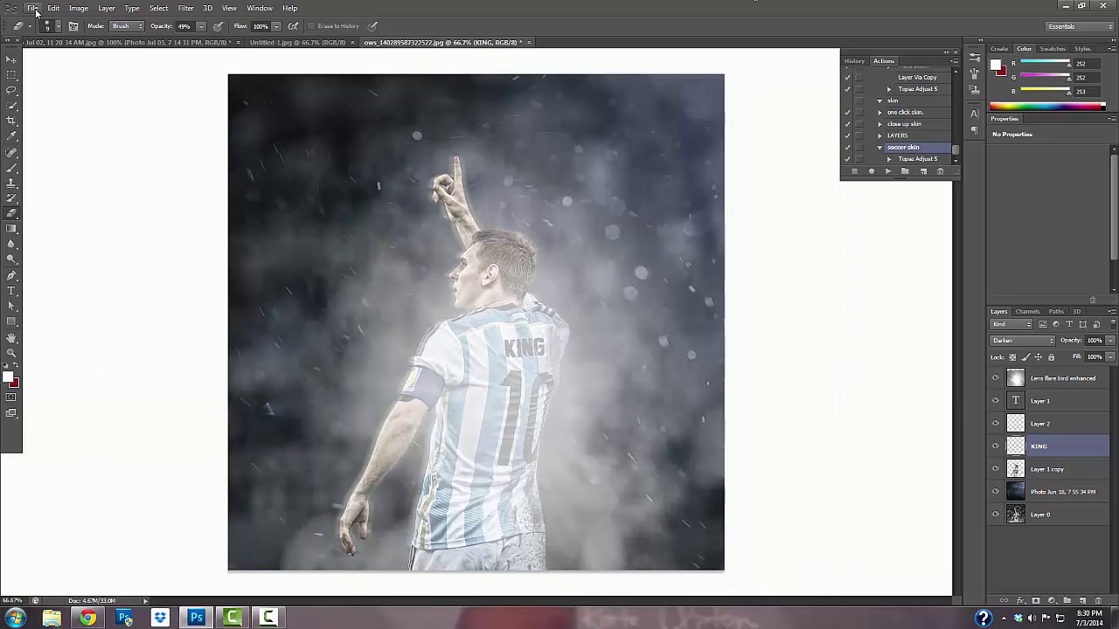
Step: Place the Cool%20Flare image with its bright spot on the player's rear shoulder and set its blend mode to Screen
click(32, 8)
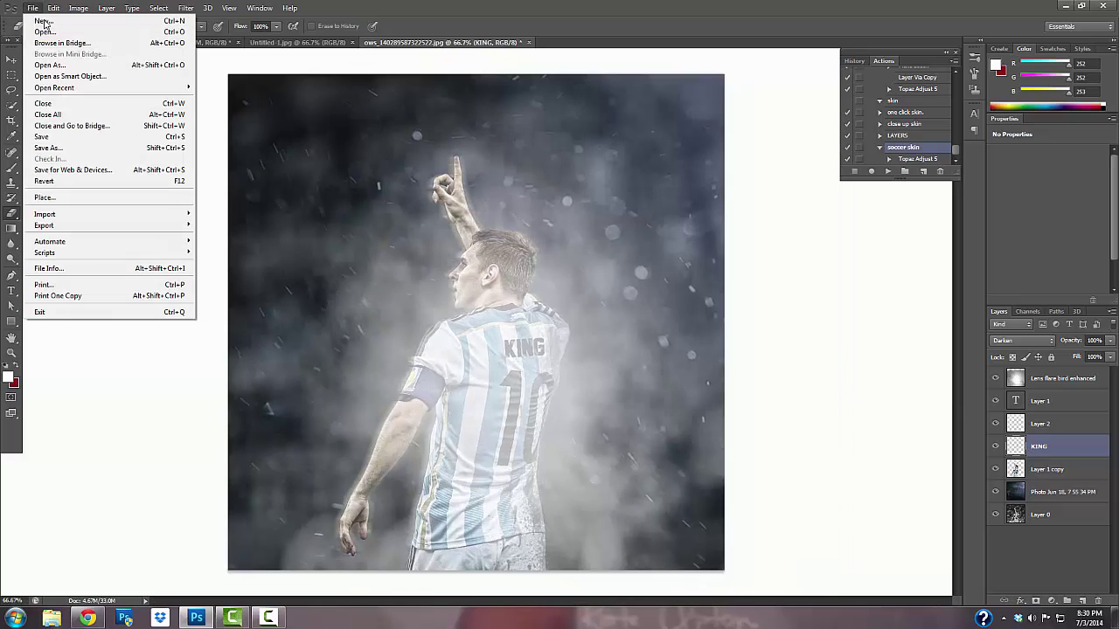
click(53, 199)
drag(824, 206, 825, 257)
double_click(647, 230)
mouse_move(596, 290)
mouse_down()
mouse_move(655, 323)
mouse_move(678, 536)
mouse_move(766, 351)
mouse_up()
key(Return)
click(1021, 340)
click(1002, 141)
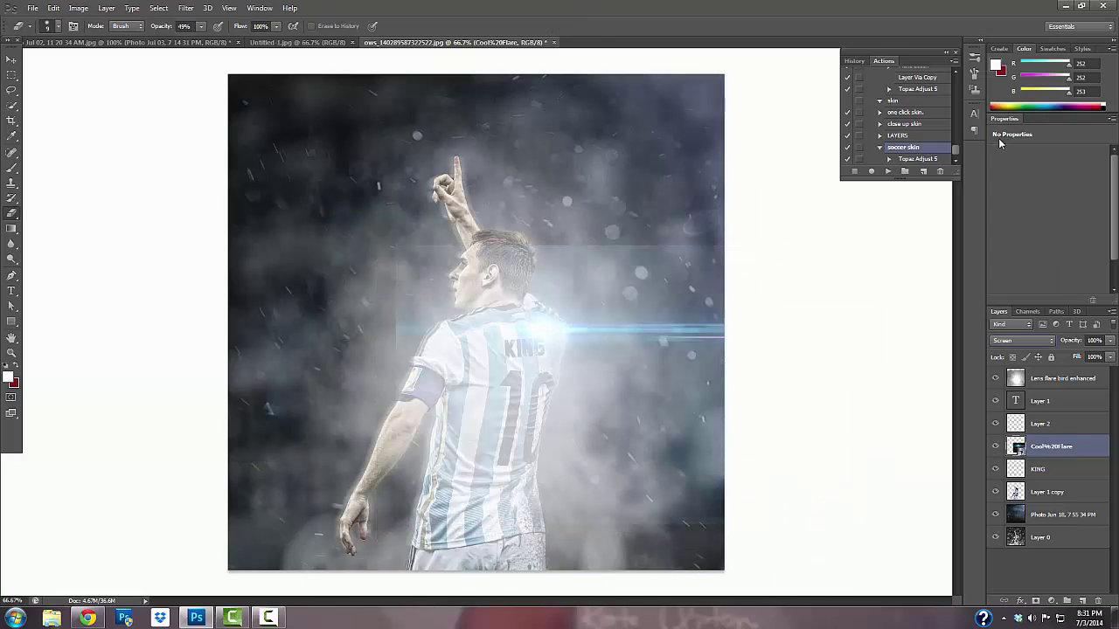
Step: Erase the hard edges of the Cool%20Flare image with a 300-pixel Eraser tip
click(366, 245)
key(Return)
key(bracketleft)
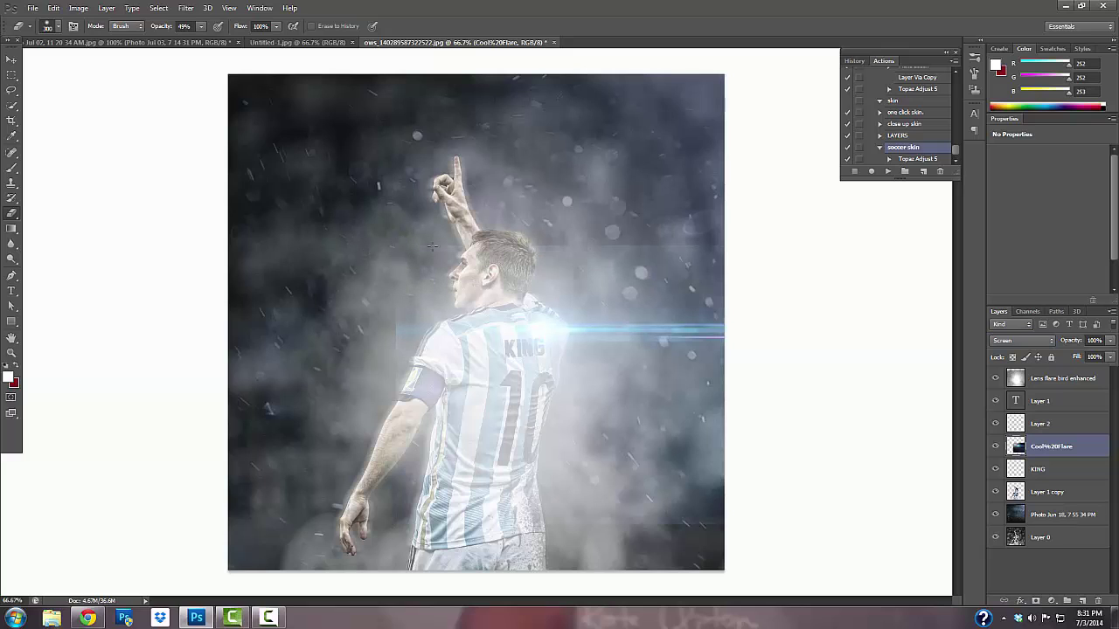
click(700, 444)
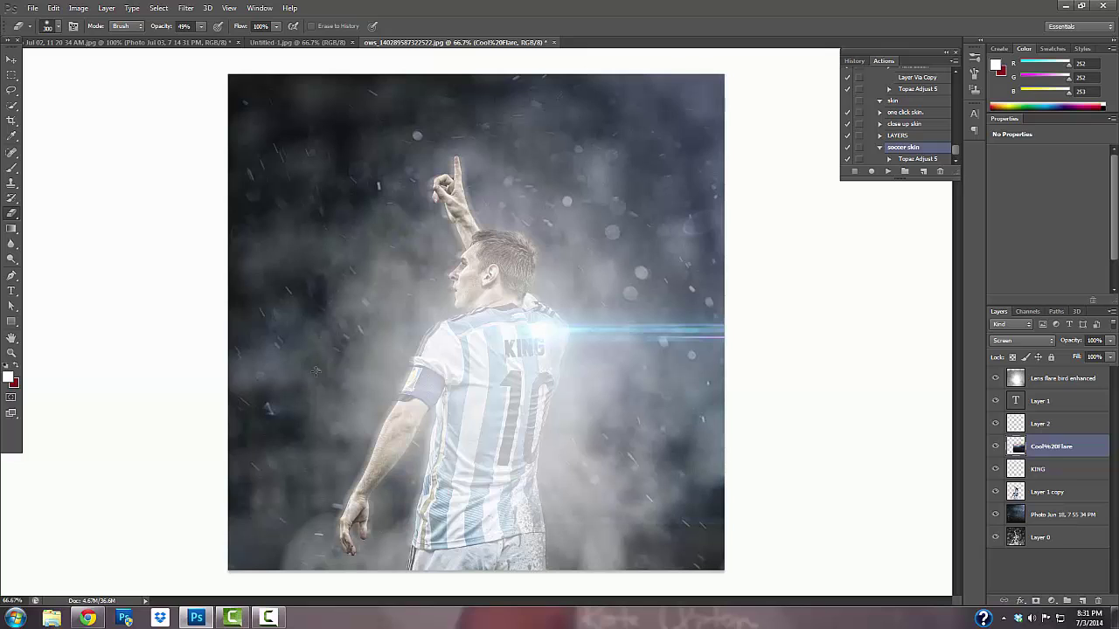
Step: Shrink the Cool%20Flare image to about 64%, tilt it about -3.35° and reposition it over the player's rear shoulder
key(v)
drag(624, 466, 625, 477)
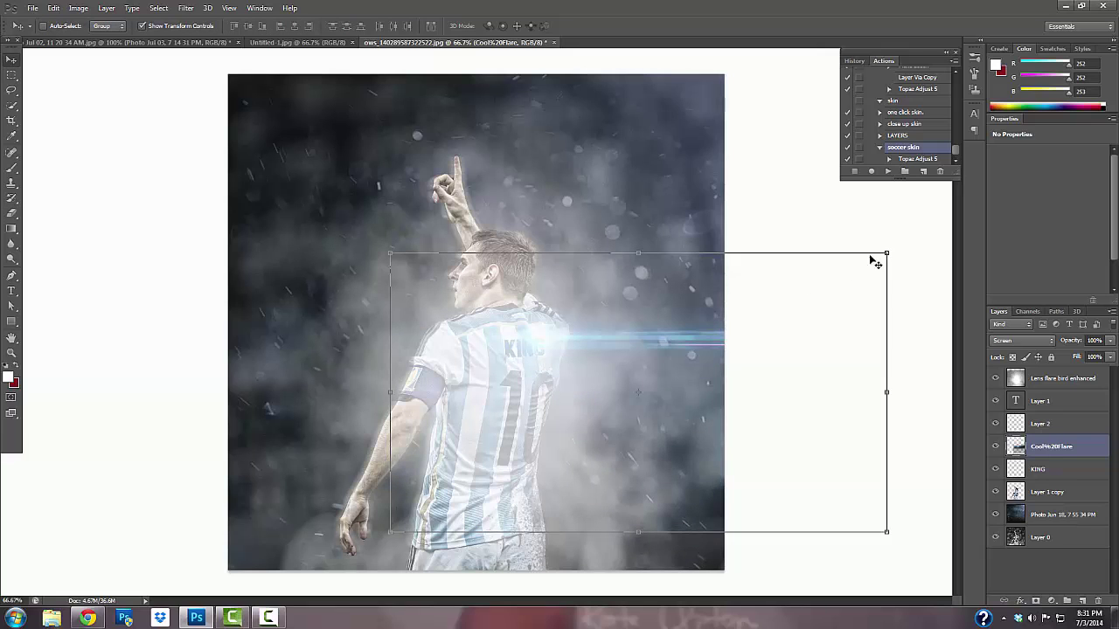
drag(888, 254, 705, 354)
drag(621, 403, 660, 336)
drag(750, 272, 744, 265)
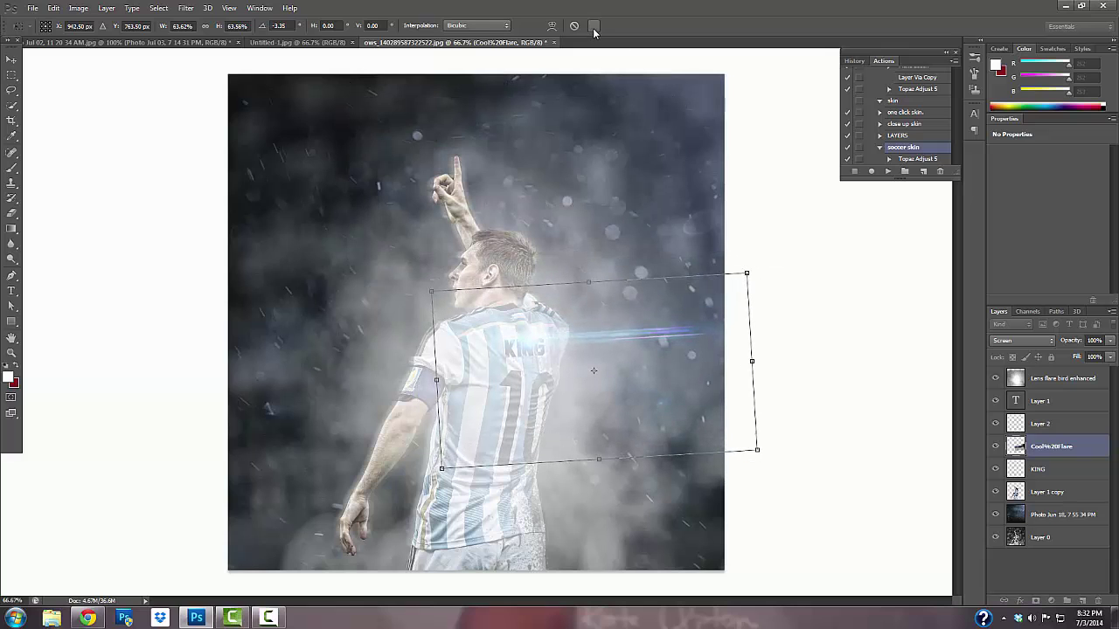
click(594, 27)
drag(676, 363, 688, 361)
Step: Lower the opacity of the Lens flare bird enhanced layer to 44%
click(1062, 378)
click(1109, 340)
drag(1103, 354, 1060, 436)
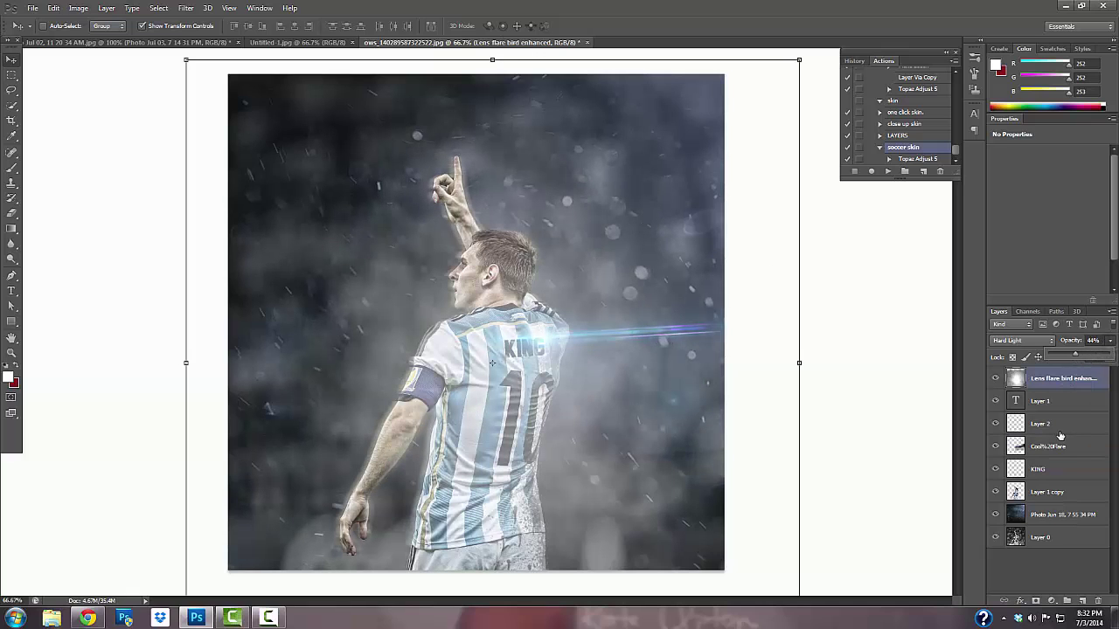
click(995, 424)
Step: Erase the outer streak and surroundings of the Cool%20Flare layer and set its opacity to 80%
click(1044, 450)
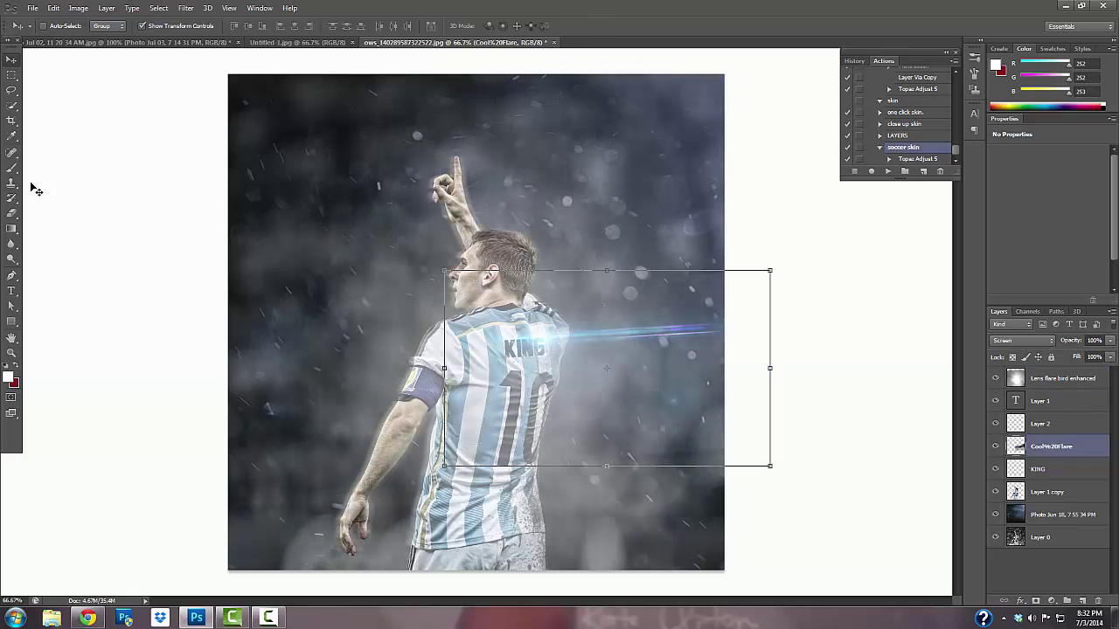
key(e)
click(724, 351)
drag(628, 221, 593, 434)
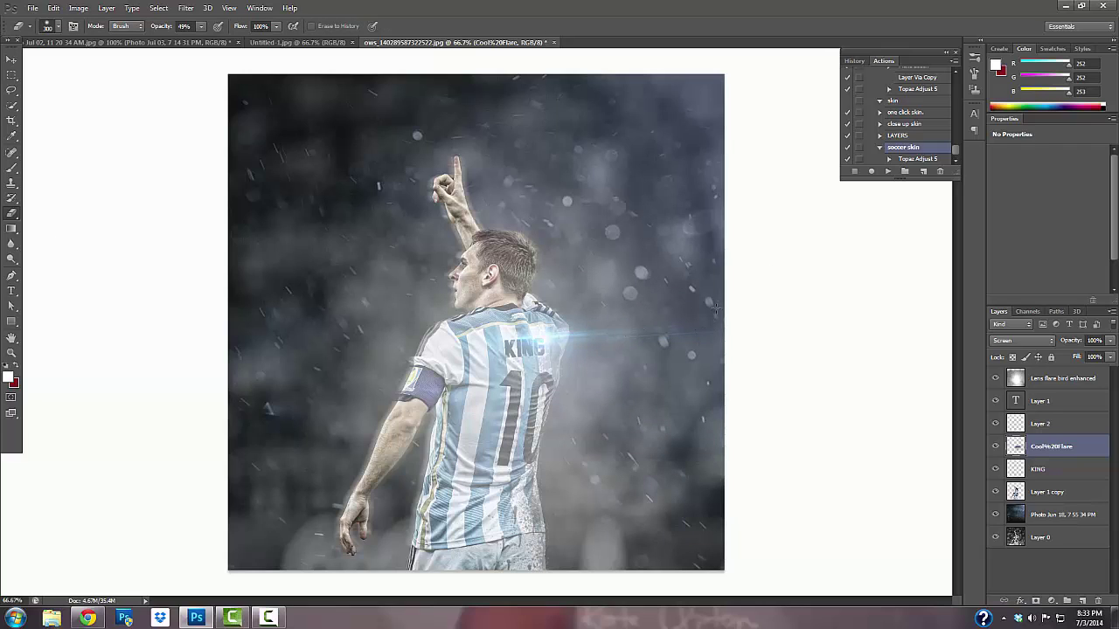
click(1110, 341)
drag(1103, 354, 1078, 359)
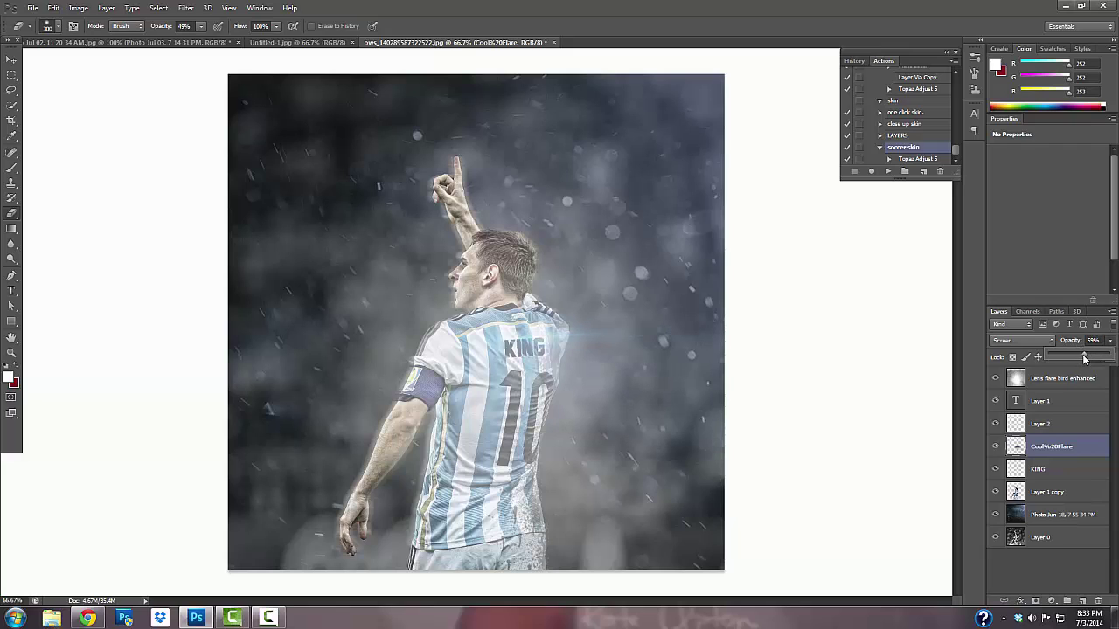
drag(1108, 361, 1102, 361)
Step: Scale the Cool%20Flare layer to 73.90% width and 82.18% height, keeping it at the player's rear shoulder
key(v)
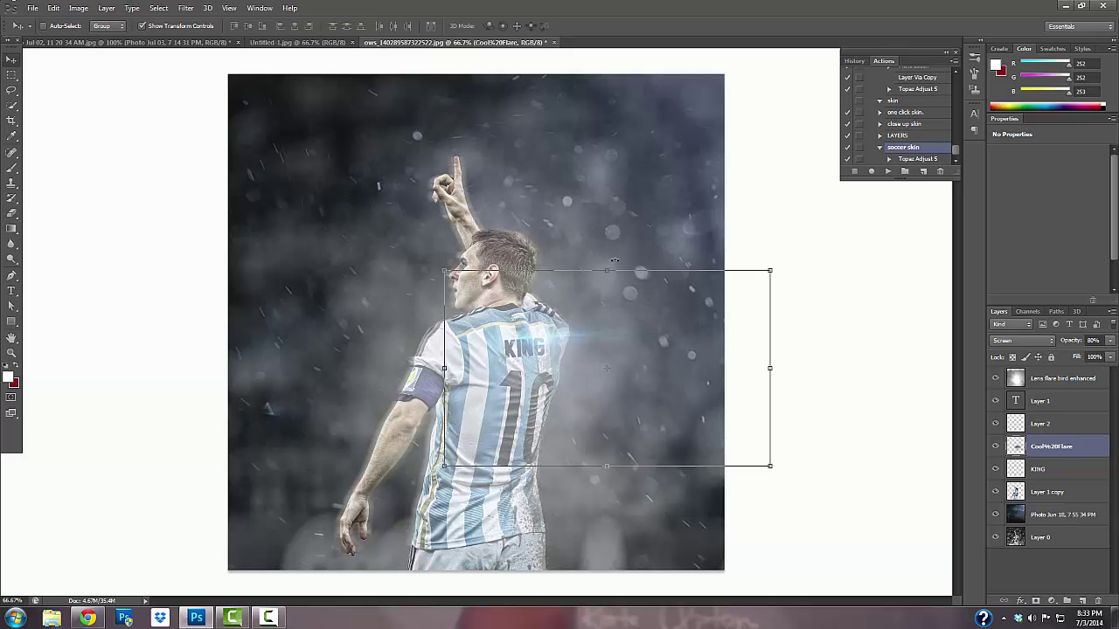
drag(767, 277, 687, 307)
drag(578, 383, 602, 356)
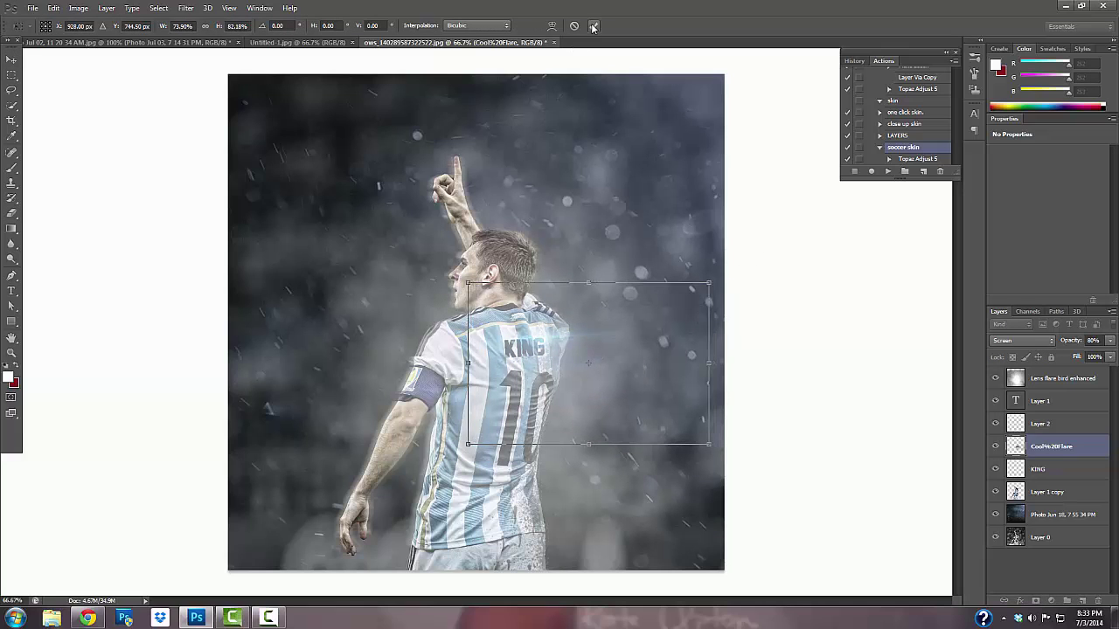
click(594, 26)
Step: Place the maxresdefault light flare image from My Pictures above the Cool%20Flare layer
click(33, 7)
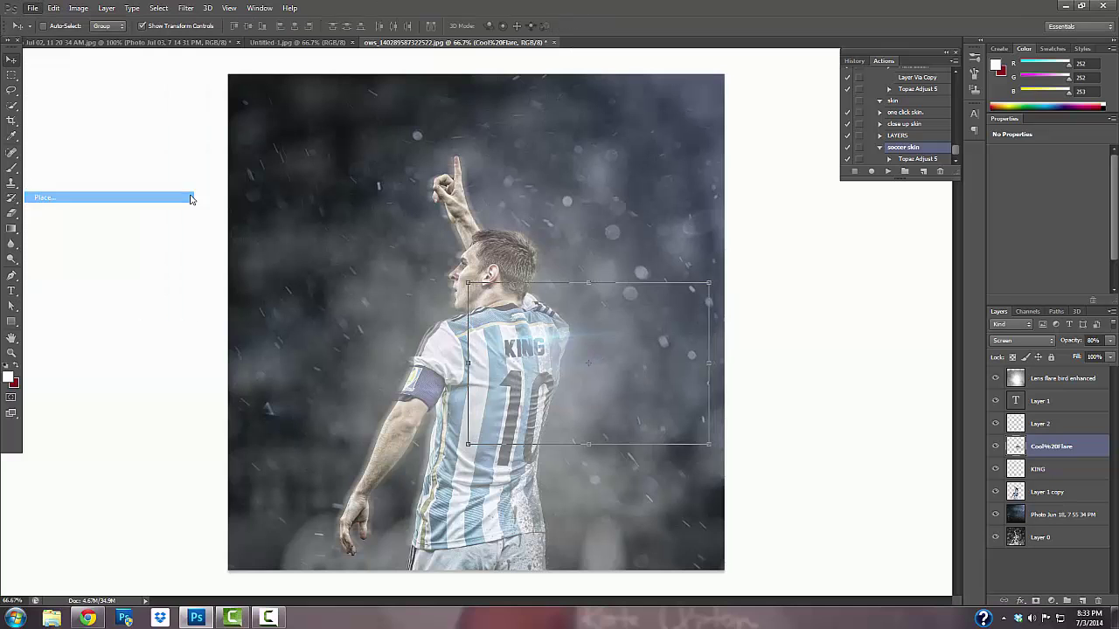
click(69, 196)
scroll(797, 419, down, 10)
scroll(797, 419, up, 10)
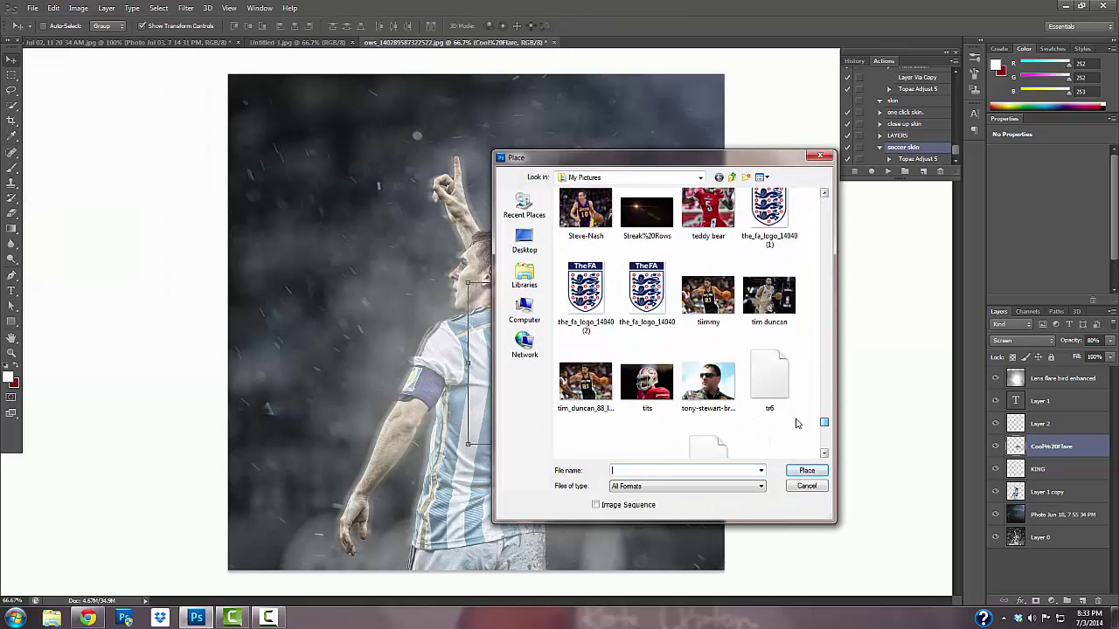
drag(824, 392, 824, 353)
double_click(771, 341)
Step: Stretch the placed maxresdefault image over the whole canvas with its bright light in the upper-left area
drag(227, 184, 224, 75)
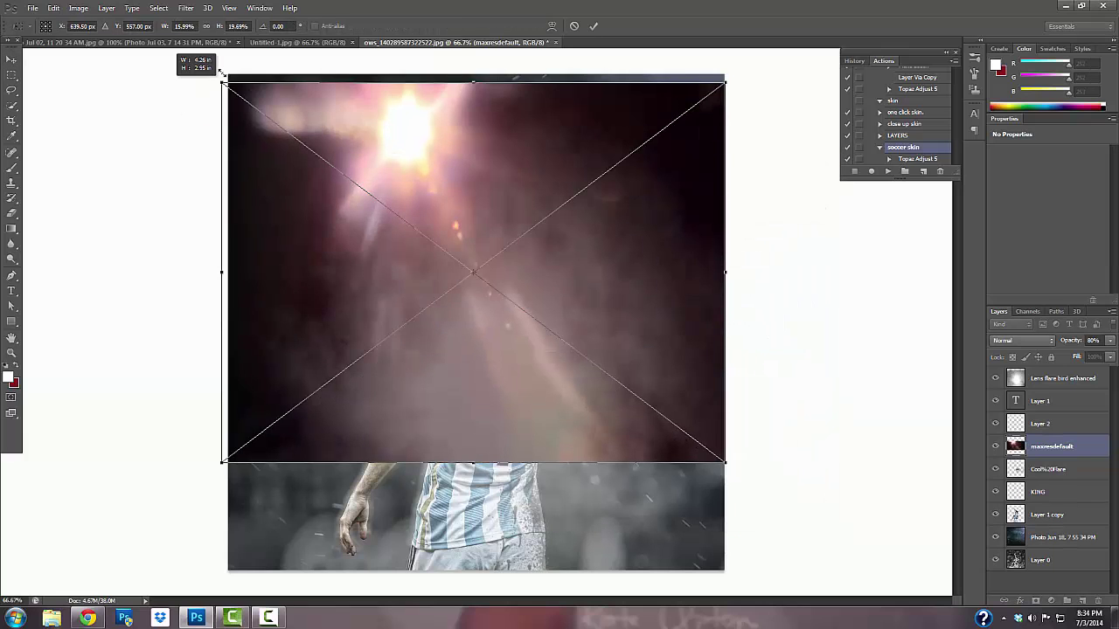
drag(474, 462, 450, 588)
drag(743, 310, 786, 313)
drag(571, 155, 508, 156)
drag(708, 323, 742, 323)
click(593, 25)
Step: Set the maxresdefault layer to Hard Light blending at 35% opacity
click(1023, 340)
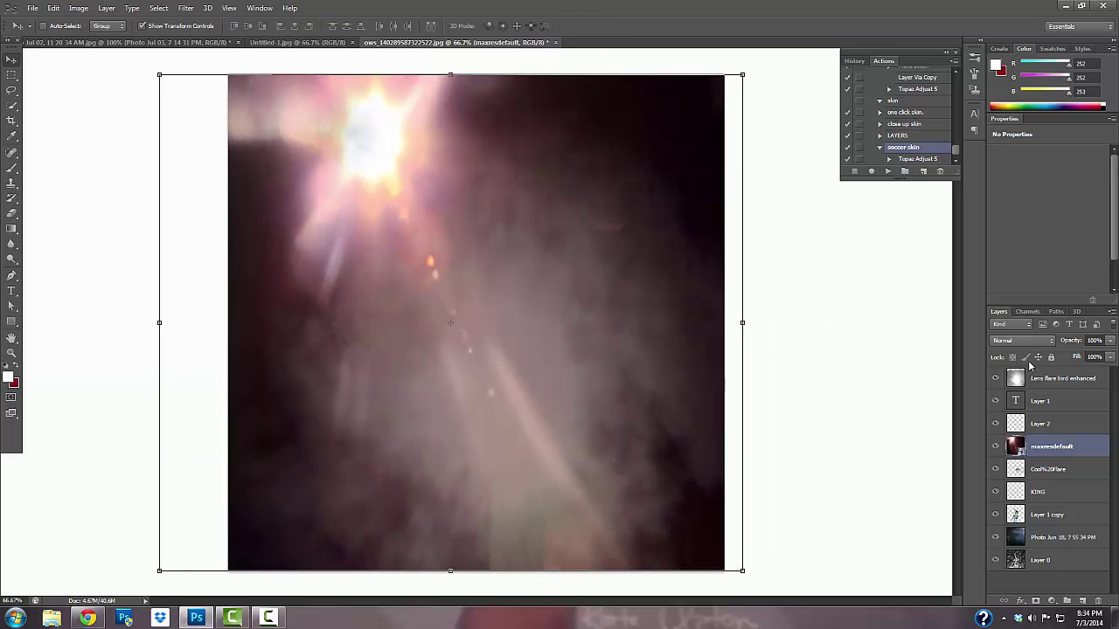
click(1014, 204)
click(1109, 340)
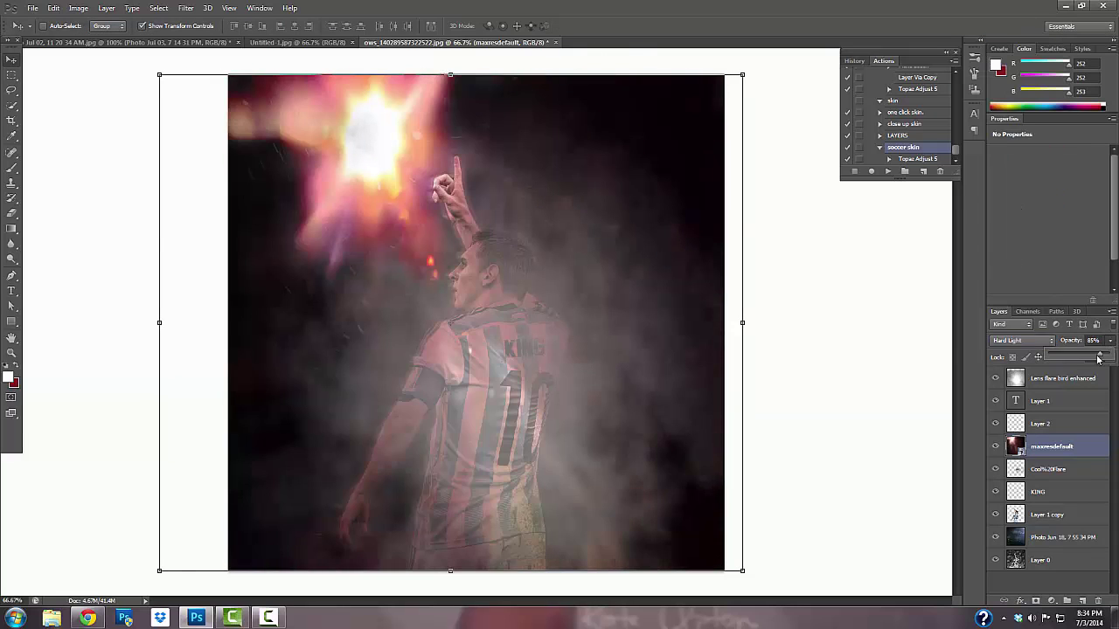
drag(1110, 353, 1072, 359)
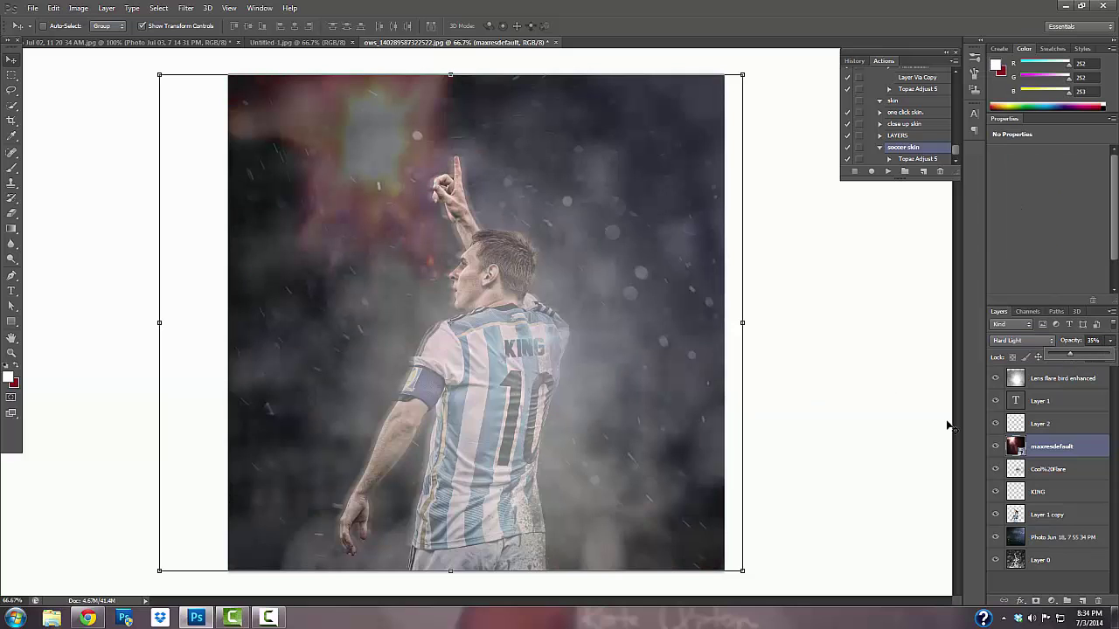
Step: Rasterize the maxresdefault layer and tint it blue with Black and White, using hue 219 and saturation 58
right_click(1061, 444)
click(1049, 156)
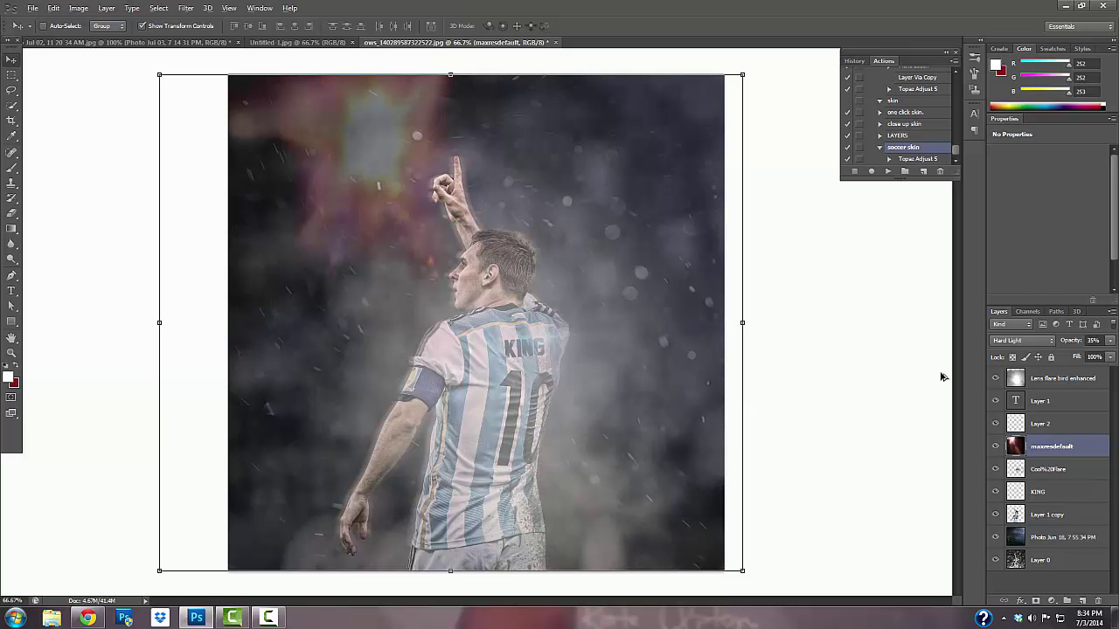
key(ctrl+alt+shift+b)
click(21, 309)
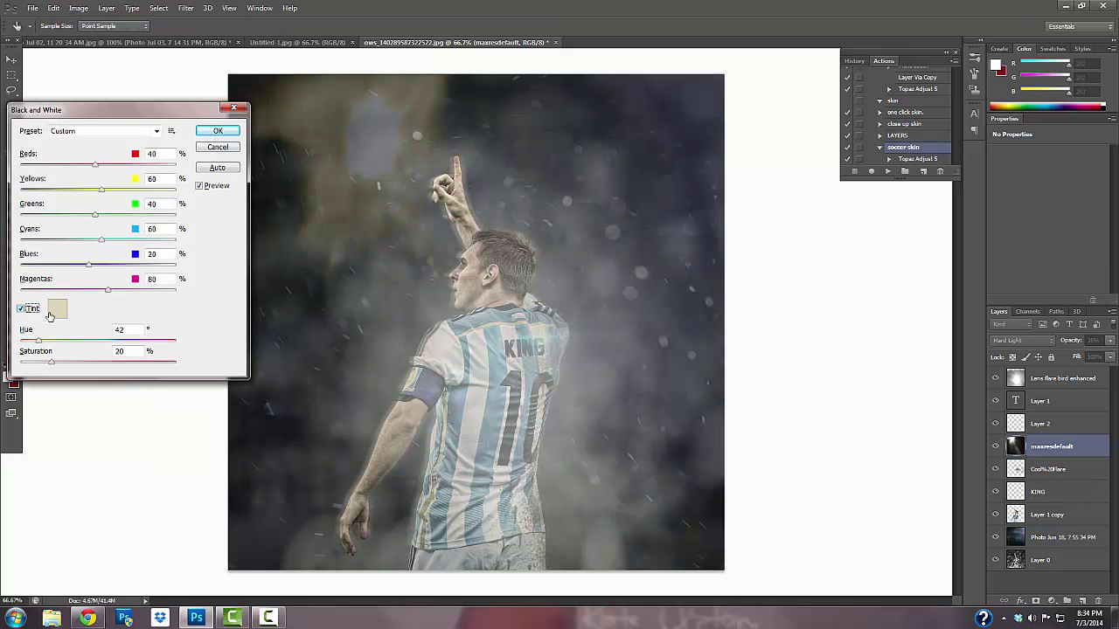
click(61, 311)
click(709, 402)
drag(784, 454, 785, 319)
click(785, 373)
click(898, 304)
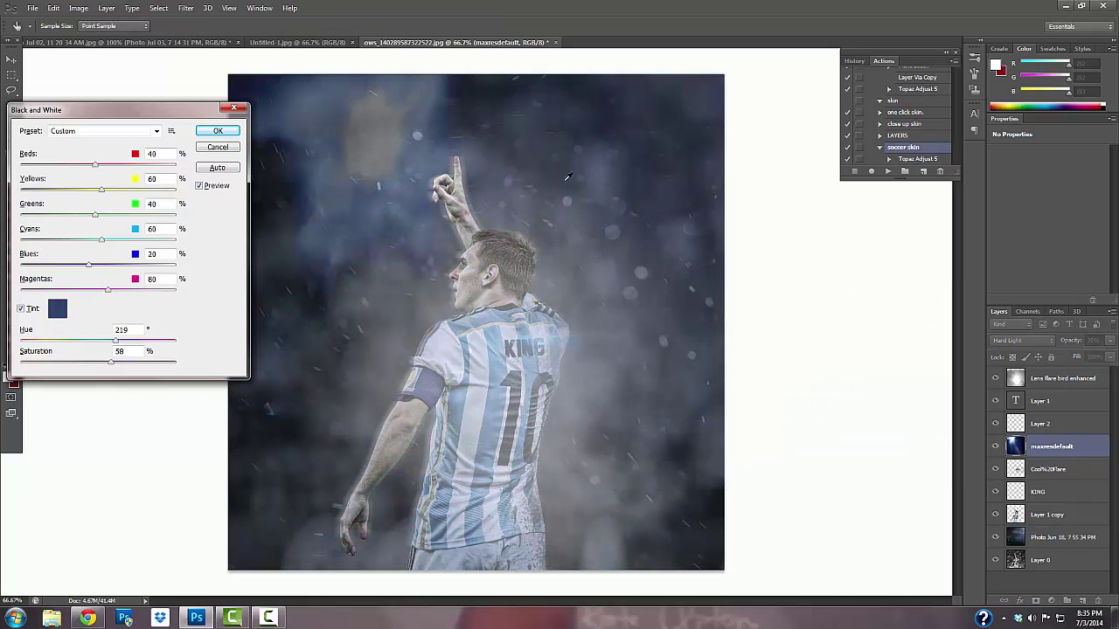
click(218, 131)
Step: Erase the bright light in the upper part of the maxresdefault layer at 100% Eraser opacity and set the layer's opacity to 36%
key(v)
drag(571, 289, 568, 296)
click(1110, 340)
drag(1063, 355, 1109, 356)
click(11, 213)
mouse_move(336, 155)
mouse_down()
mouse_move(222, 135)
mouse_move(280, 78)
mouse_up()
click(202, 27)
mouse_move(181, 92)
mouse_down()
mouse_move(402, 107)
mouse_move(183, 117)
mouse_move(508, 80)
mouse_move(774, 169)
mouse_move(658, 91)
mouse_move(726, 212)
mouse_move(727, 434)
mouse_move(728, 317)
mouse_move(329, 157)
mouse_move(150, 366)
mouse_move(246, 327)
mouse_move(420, 191)
mouse_move(499, 165)
mouse_up()
drag(1110, 340, 1072, 374)
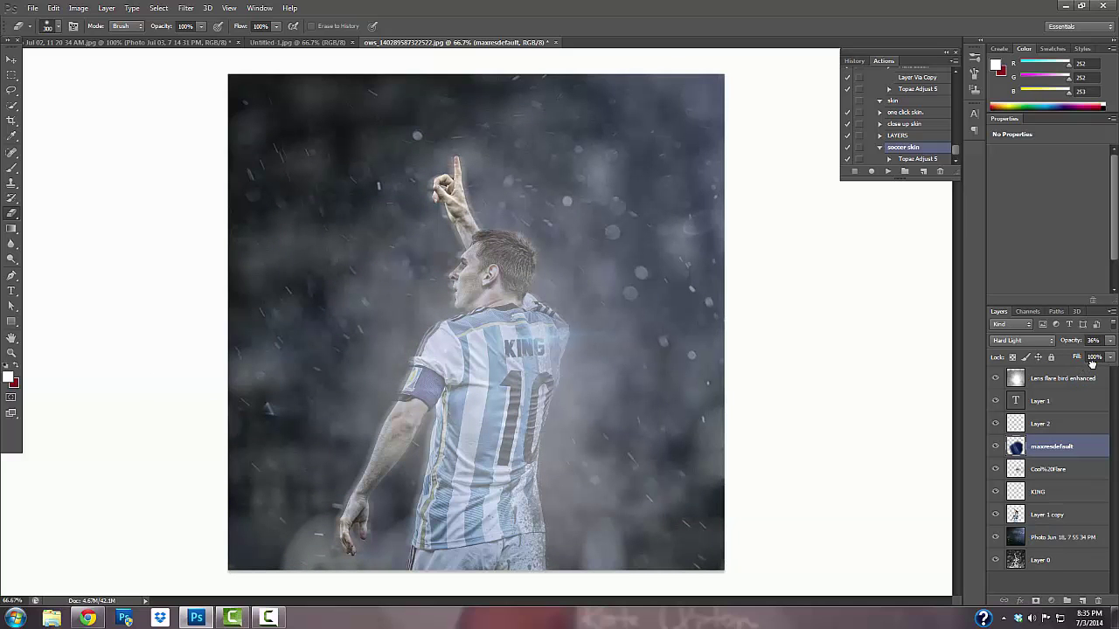
click(996, 448)
click(996, 448)
Step: Place the sparks image and stretch it vertically to cover the whole canvas
click(33, 8)
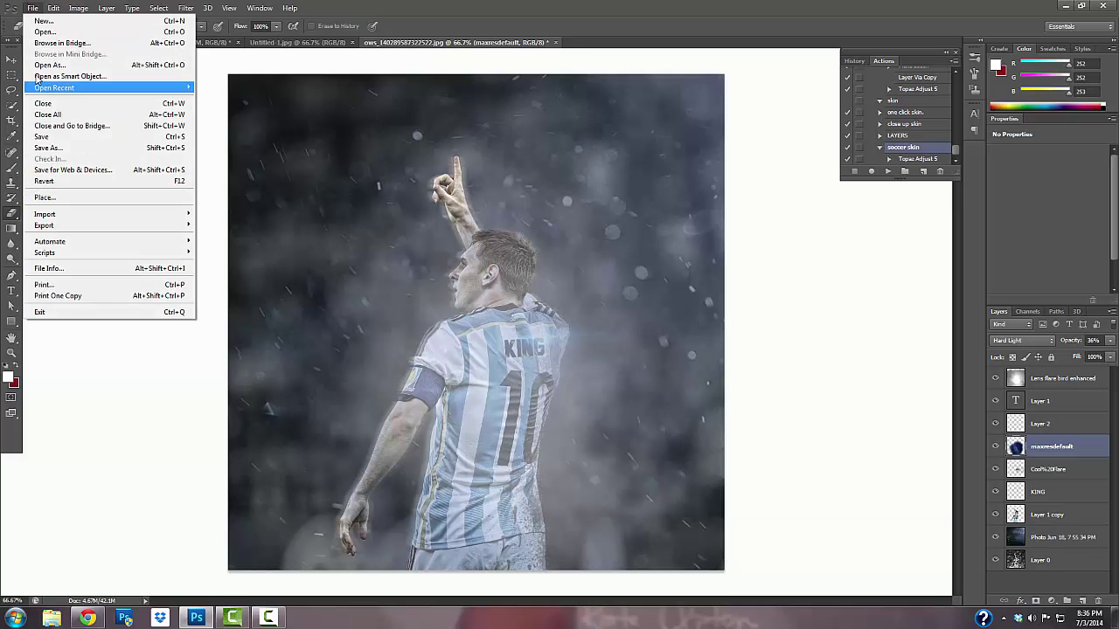
click(68, 401)
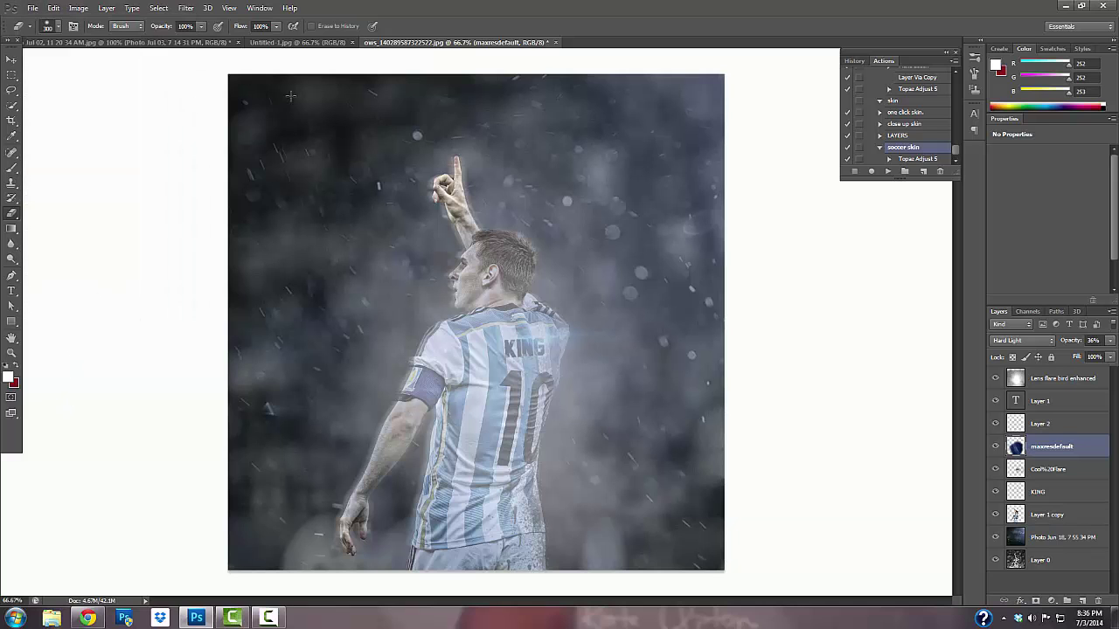
click(32, 7)
click(62, 186)
drag(824, 205, 816, 417)
click(783, 326)
double_click(782, 326)
drag(476, 155, 476, 70)
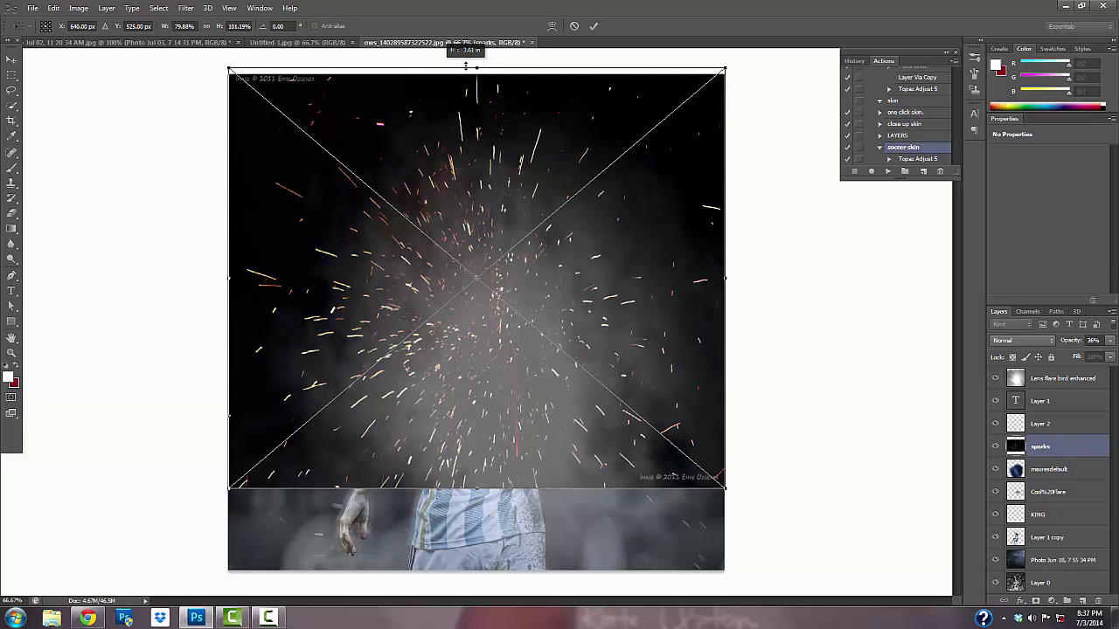
drag(476, 489, 489, 584)
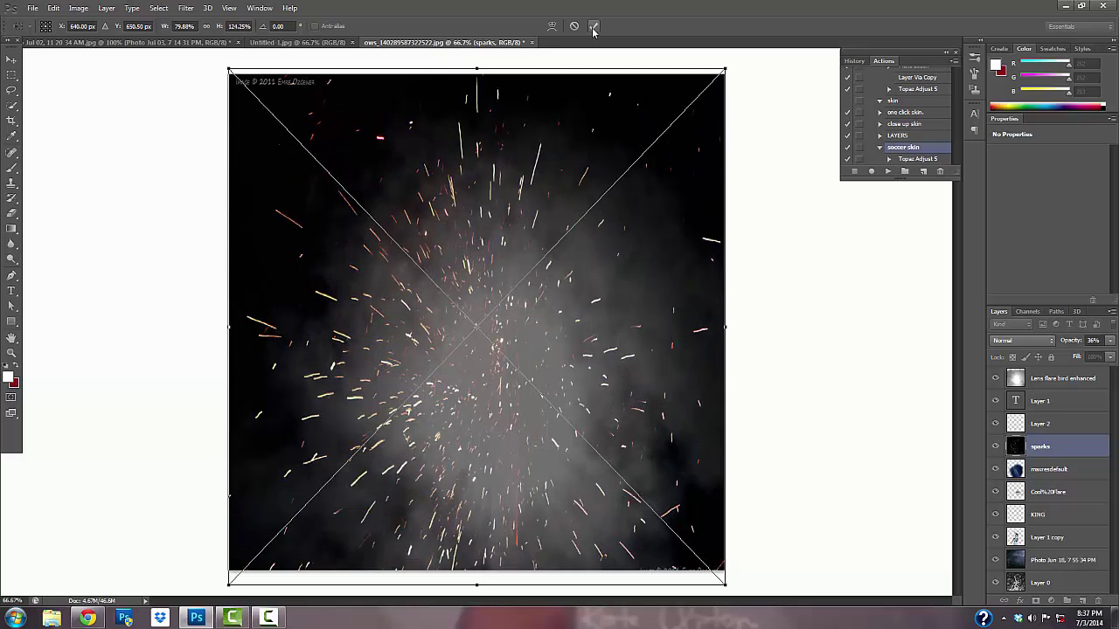
key(Return)
Step: Set the sparks layer to Screen at 17% opacity and move it directly below Layer 1 copy
click(1021, 340)
click(1007, 133)
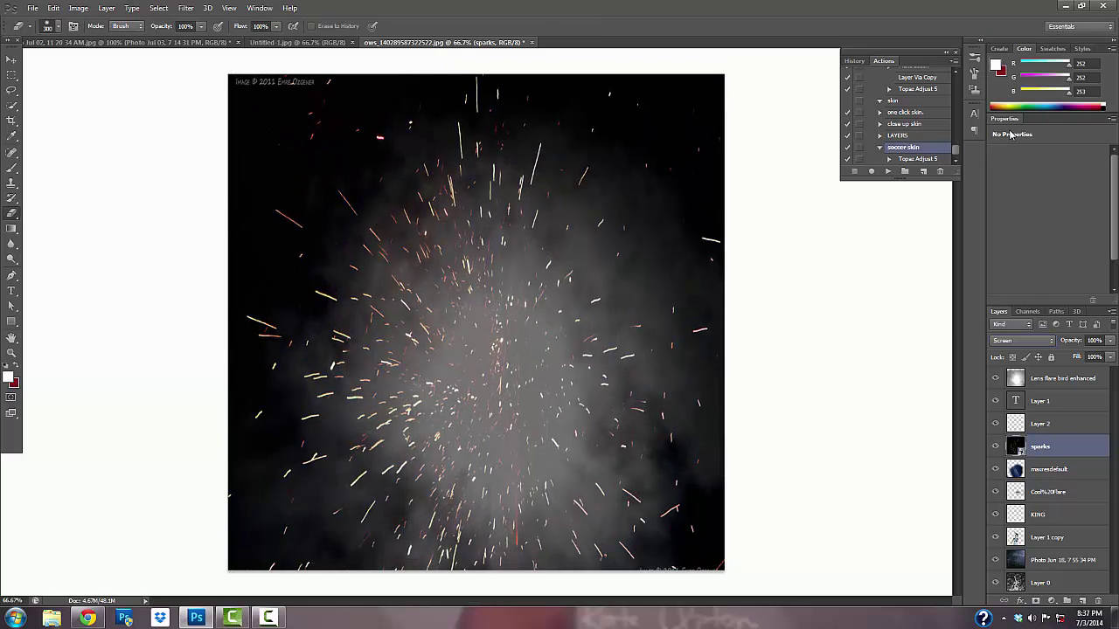
drag(1065, 452, 1049, 549)
click(1110, 340)
drag(1106, 353, 1059, 374)
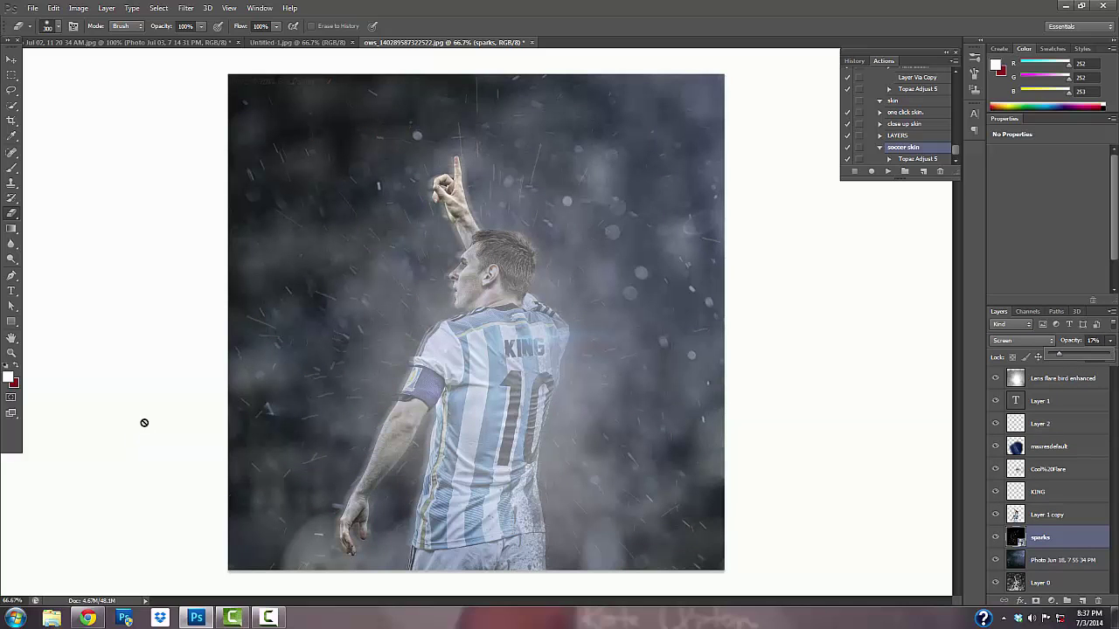
Step: Add the text LIONEL in 30 pt Bebas Neue in the lower-right area of the picture
click(12, 292)
click(613, 499)
drag(96, 26, 2, 39)
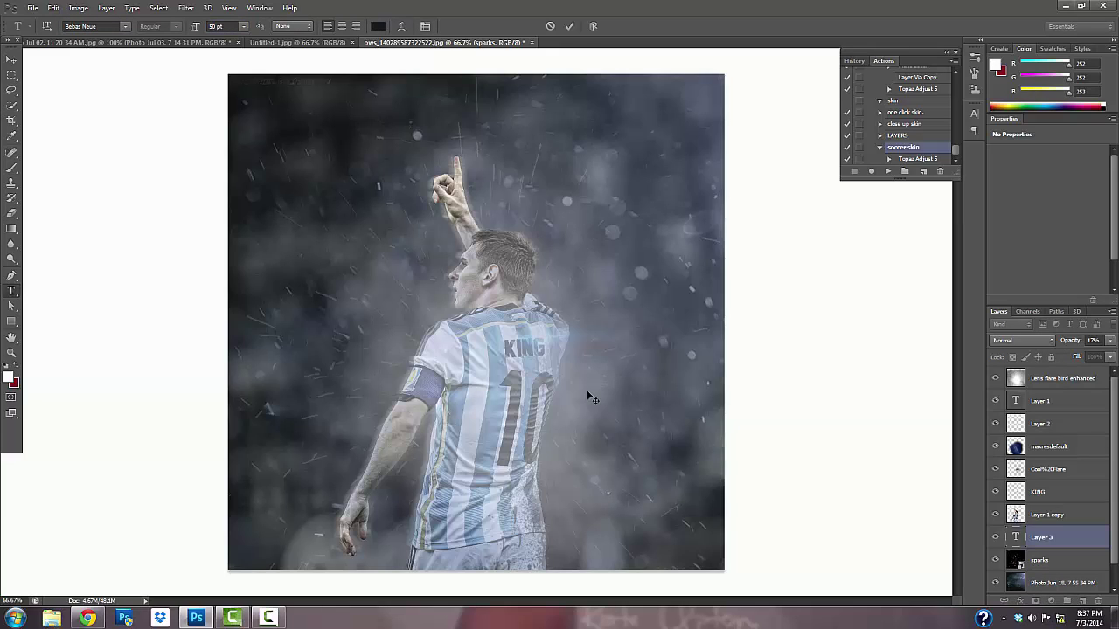
drag(232, 26, 1, 81)
text(LIONEL)
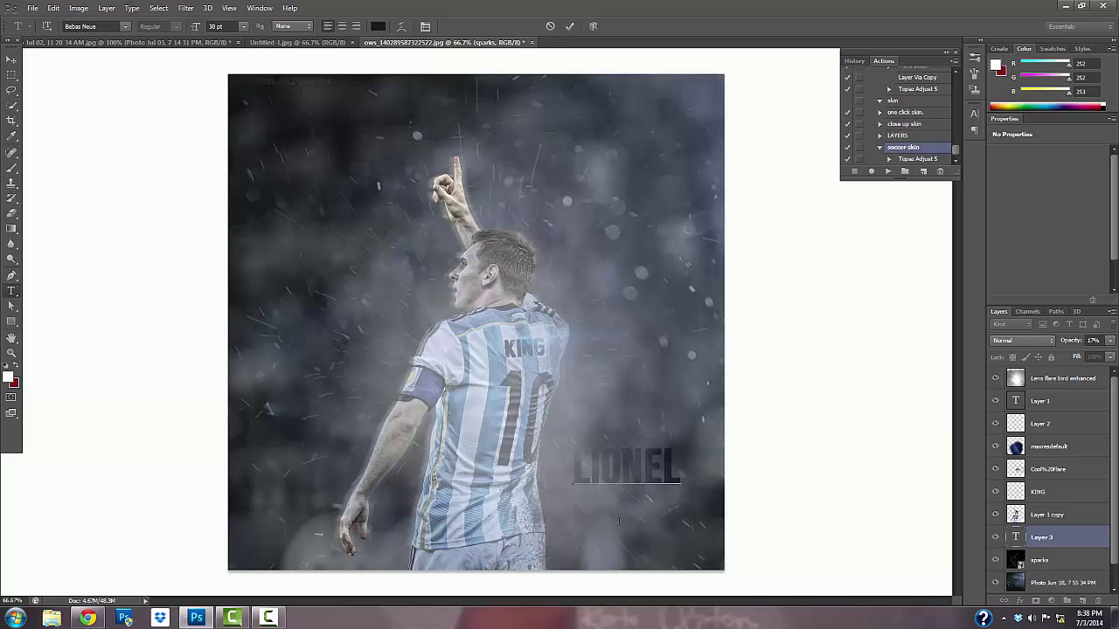
Step: Select all of the LIONEL text and recolor it white
right_click(612, 235)
click(647, 241)
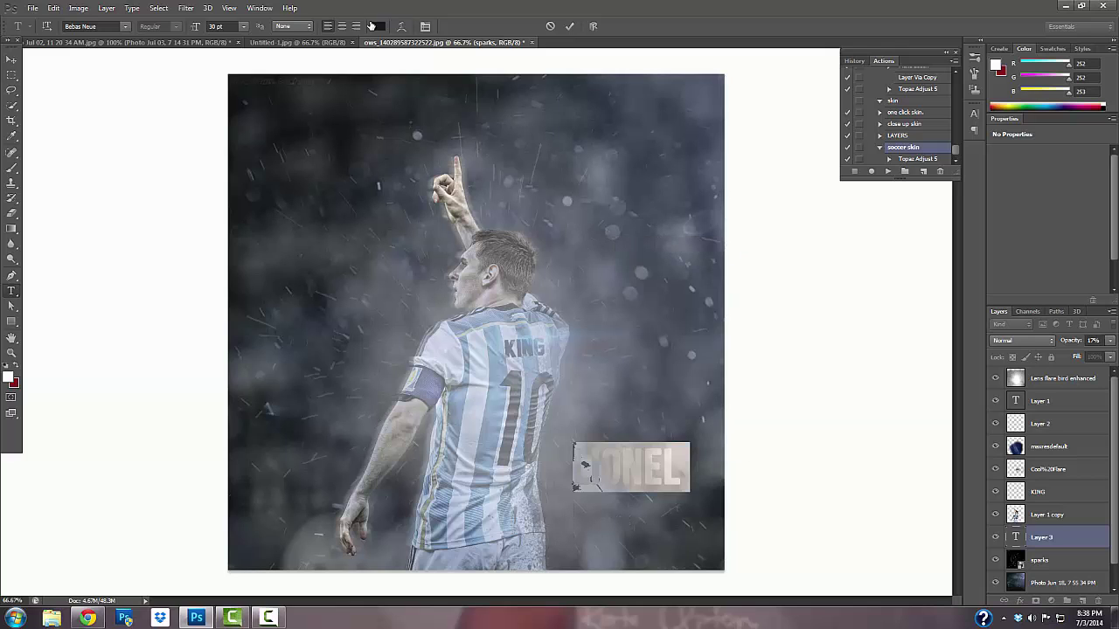
click(378, 27)
click(870, 305)
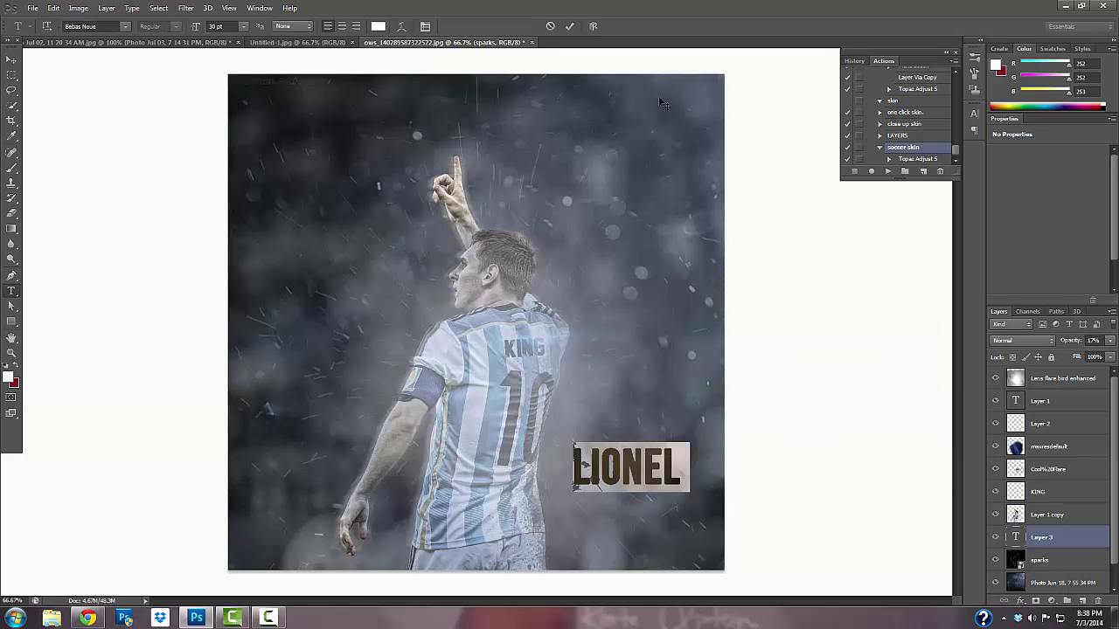
click(569, 26)
Step: Add the text Messi in 30 pt Luna Bar below the LIONEL text
click(106, 27)
text(a Bar)
key(Return)
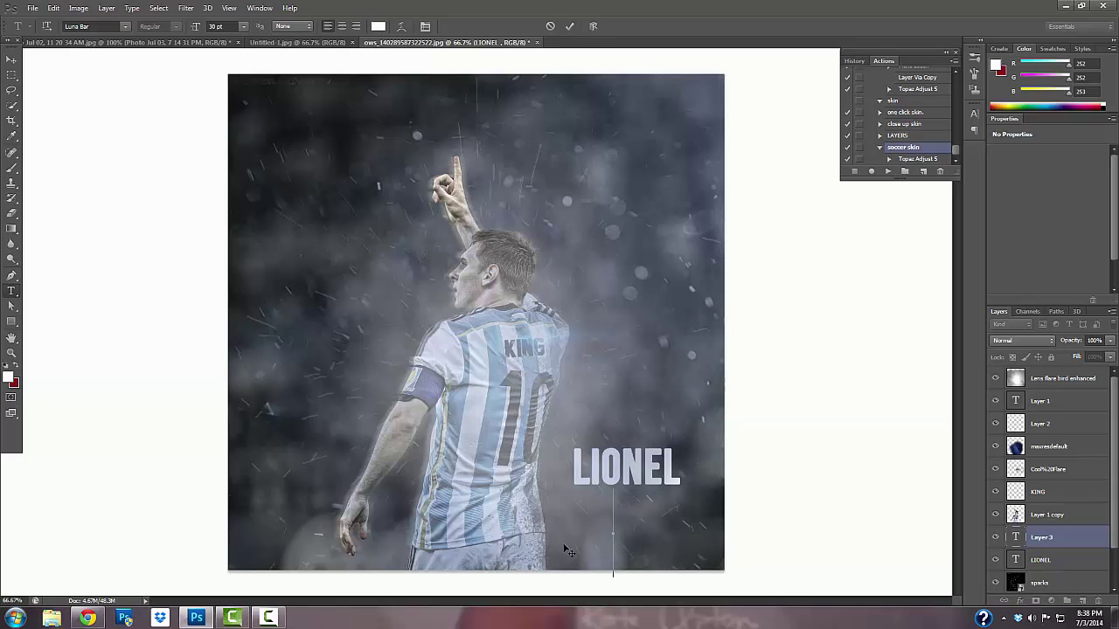
text(Mess)
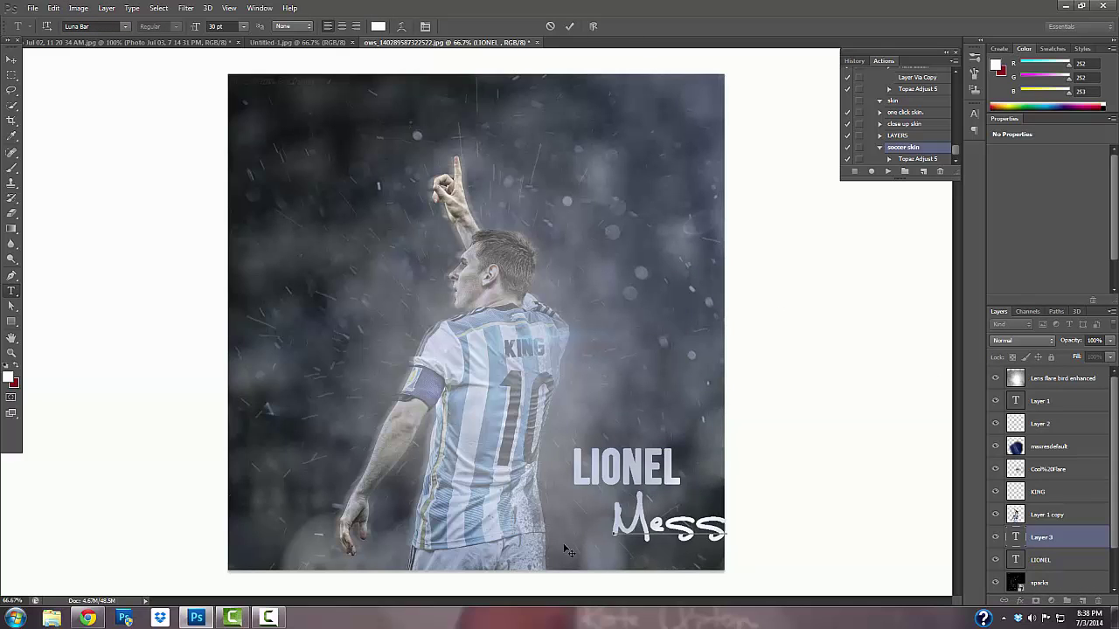
text(i)
click(569, 26)
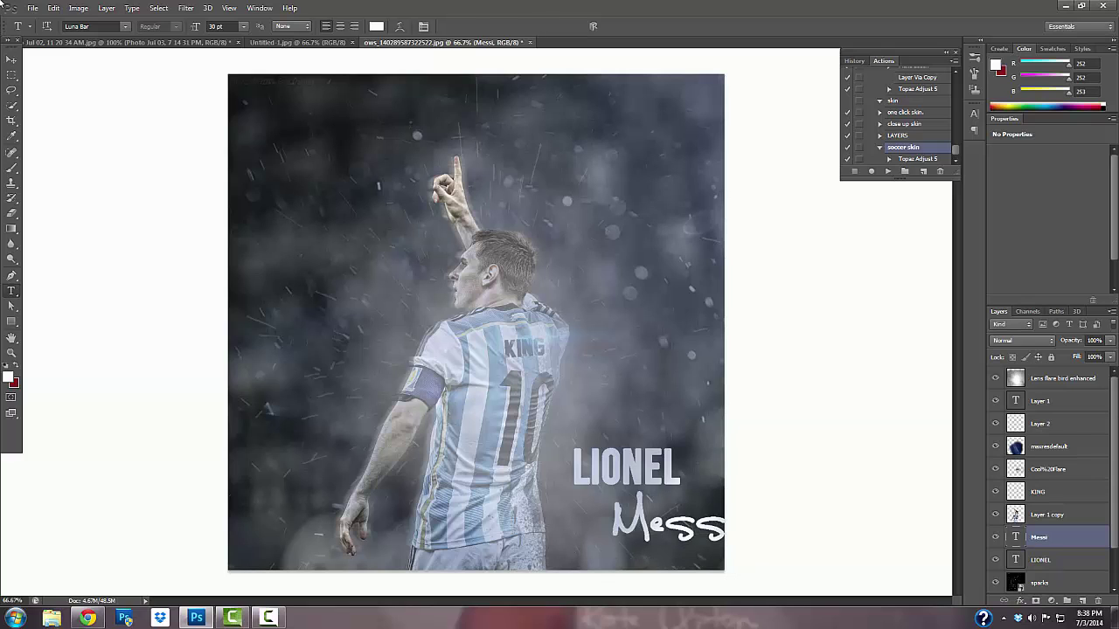
Step: Center the Messi text under LIONEL and lower LIONEL until the two words slightly overlap
key(v)
drag(569, 547, 531, 556)
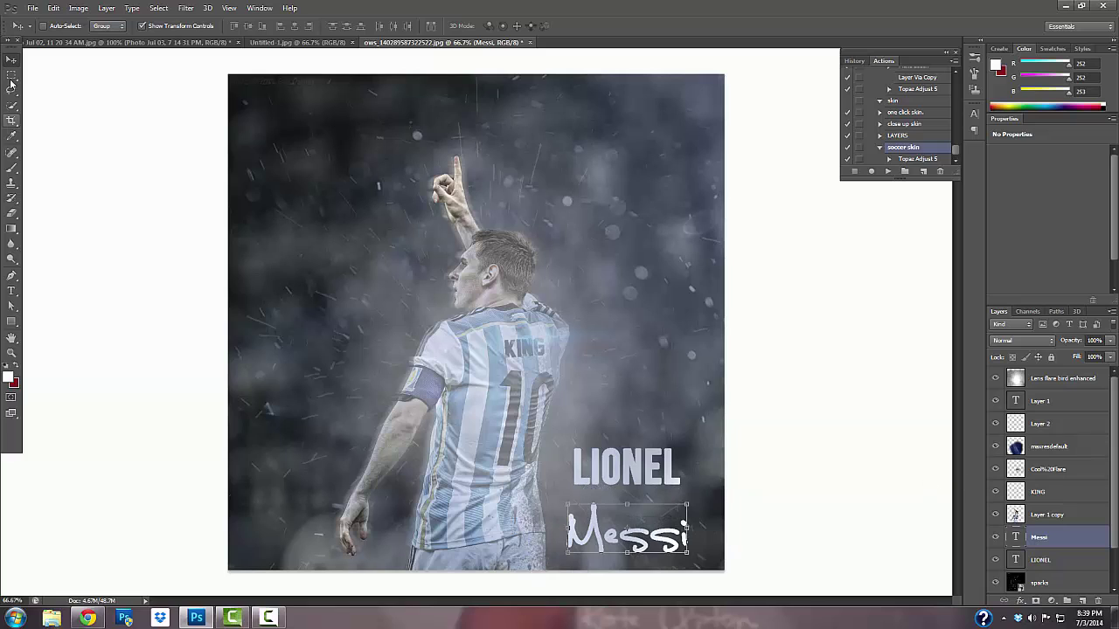
click(1047, 559)
drag(674, 346, 668, 385)
Step: Apply a black Outer Glow to the Messi text with a greatly reduced size
click(1040, 536)
click(1021, 601)
click(1027, 509)
drag(802, 313, 227, 271)
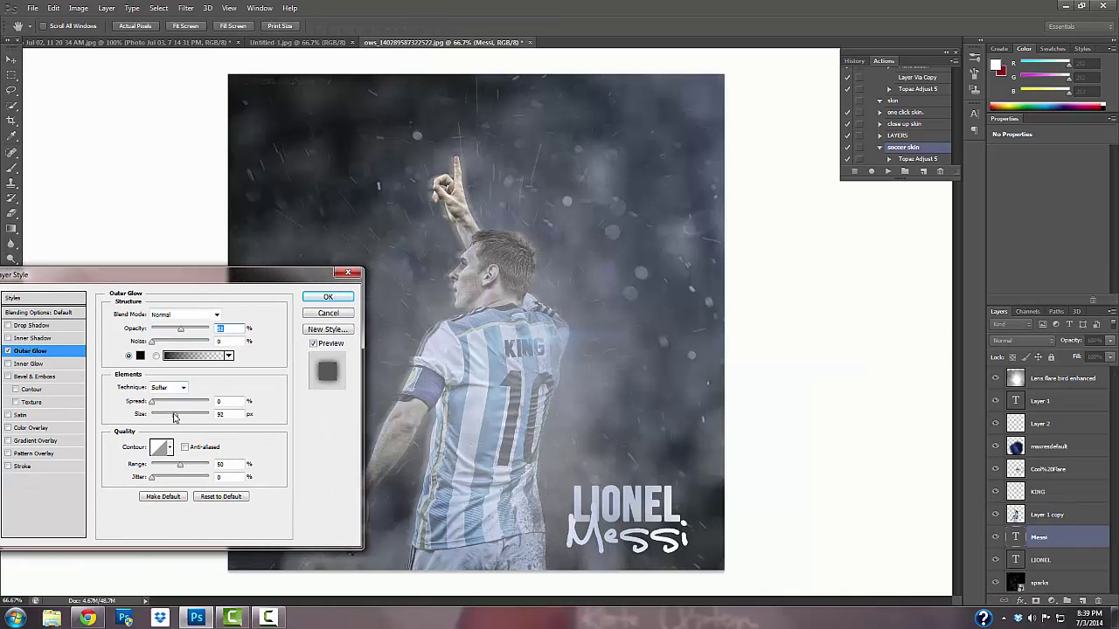
drag(174, 415, 155, 414)
click(328, 297)
Step: Enlarge the LIONEL text and fit it into the lower-right corner of the canvas behind Messi
click(1053, 582)
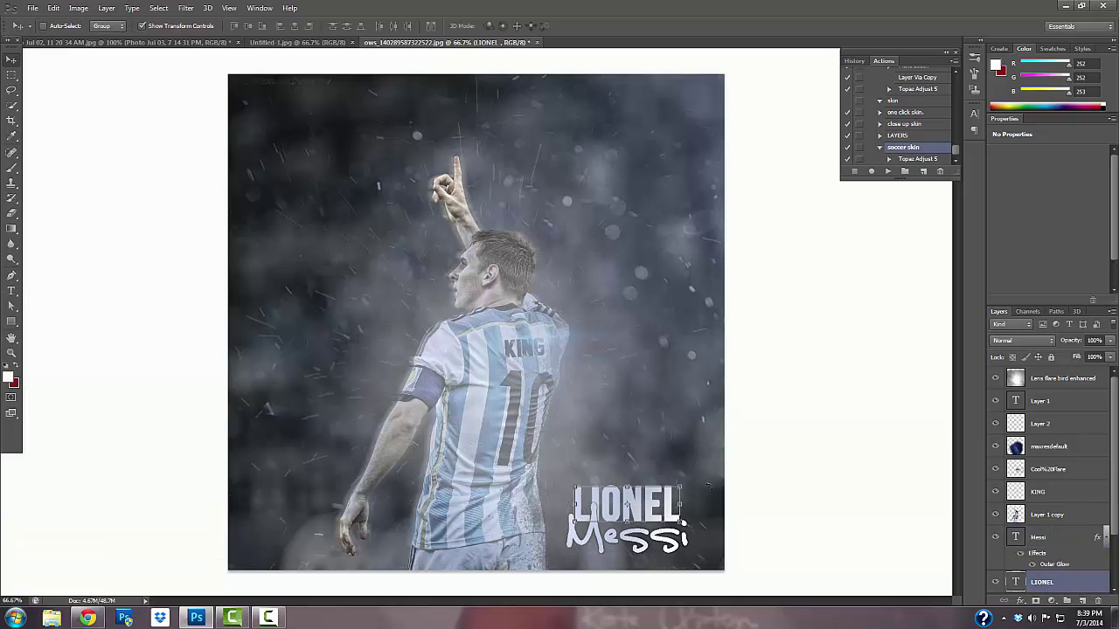
drag(661, 465, 696, 547)
drag(704, 503, 685, 537)
click(10, 119)
key(Return)
click(11, 60)
click(32, 8)
click(20, 242)
Step: Rasterize the LIONEL layer and stamp the copyright watermark in the lower-left corner of the canvas with the 400-pixel watermark brush
click(12, 167)
click(58, 26)
click(414, 171)
click(249, 224)
key(Return)
key(bracketleft)
key(bracketleft)
key(bracketleft)
key(bracketleft)
key(bracketleft)
key(bracketleft)
key(bracketleft)
key(bracketleft)
key(bracketleft)
key(bracketleft)
key(bracketleft)
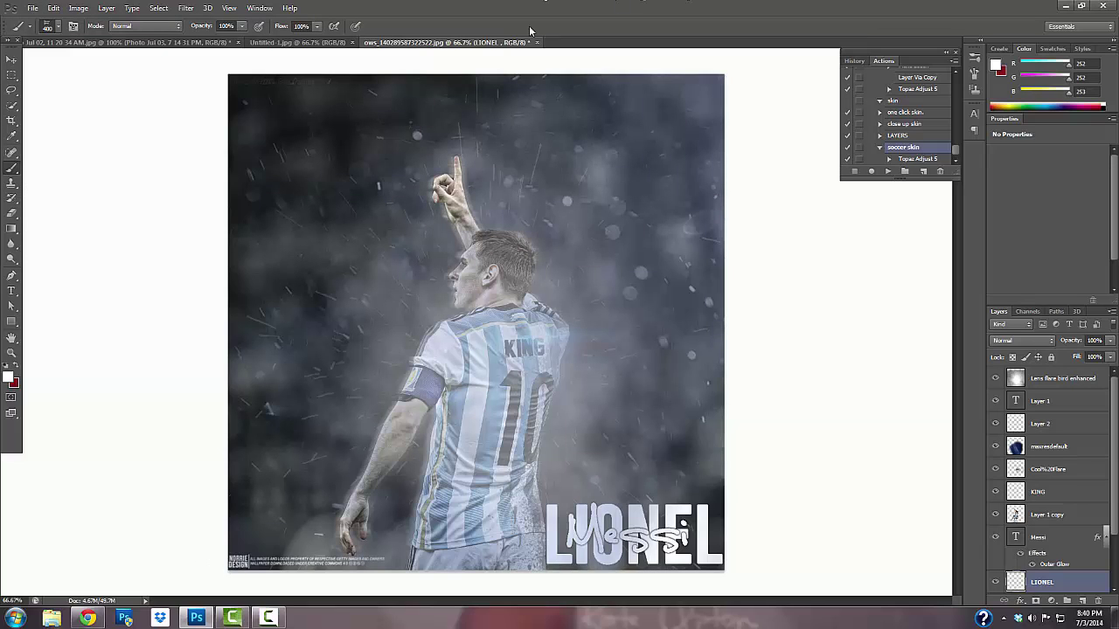
click(32, 8)
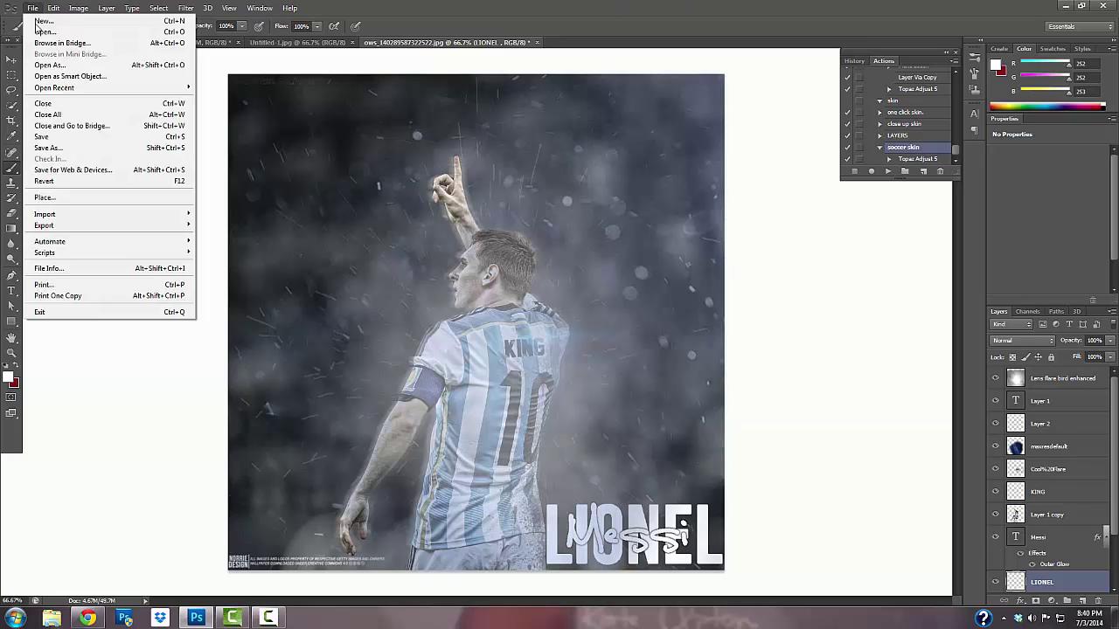
click(70, 432)
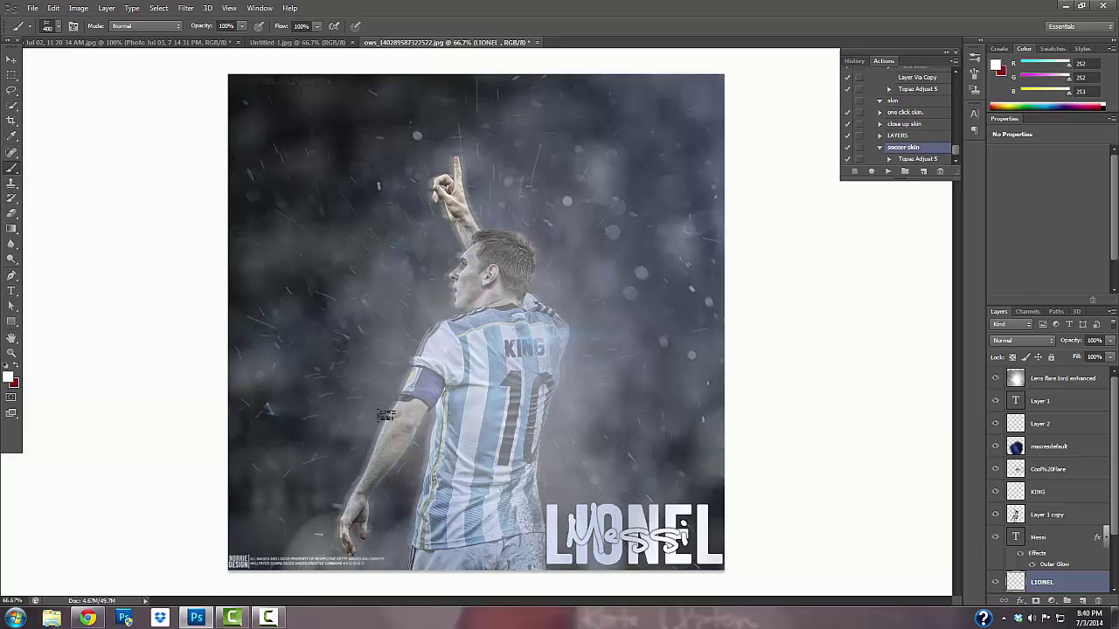